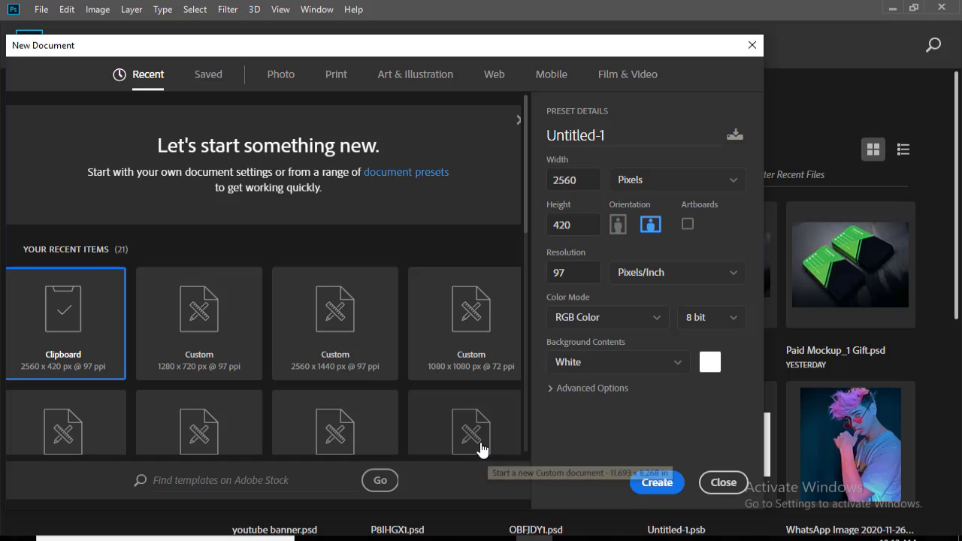
- Pick the recent 2560 × 1440 px preset and name the new document "Youtube channel art"
left_click(347, 338)
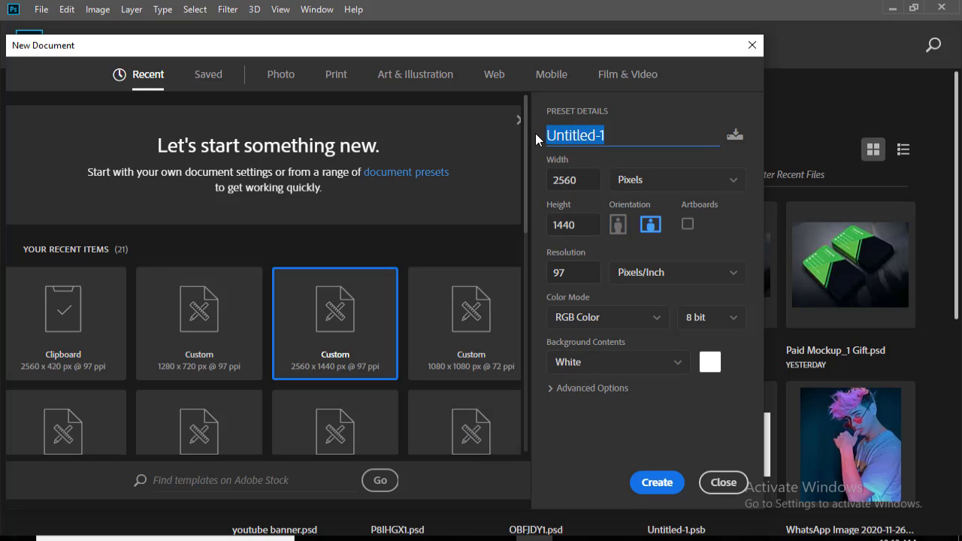
type("YOUTUBE")
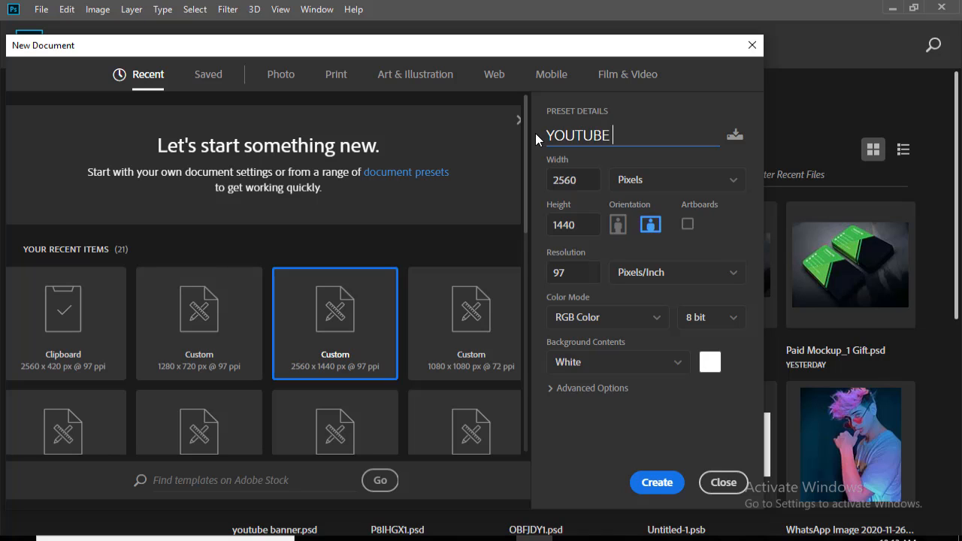
key("BackSpace")
key("BackSpace")
key("BackSpace")
key("BackSpace")
key("BackSpace")
key("BackSpace")
type("ouy")
key("BackSpace")
type("tube channel are")
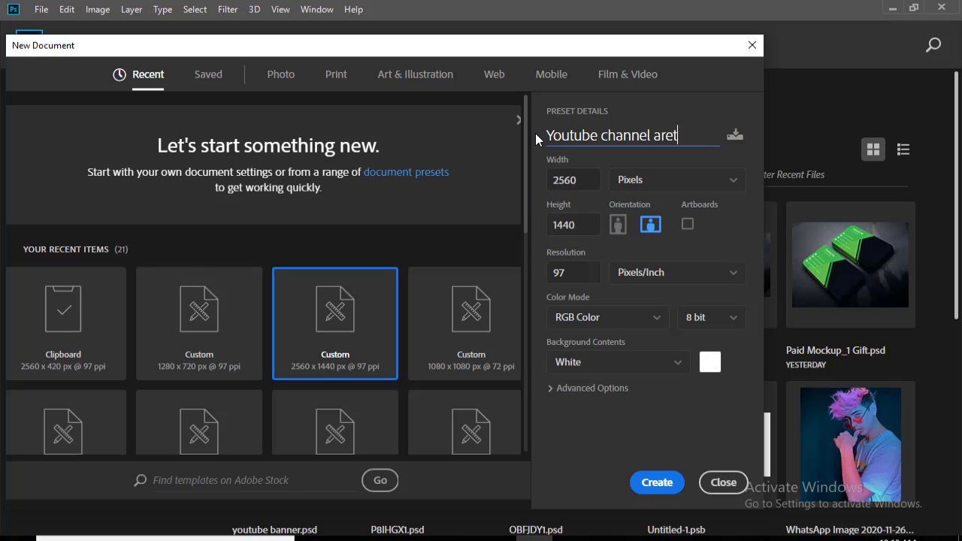
key("BackSpace")
type("t")
- Set the resolution to 300 pixels/inch and create the document
left_click(545, 271)
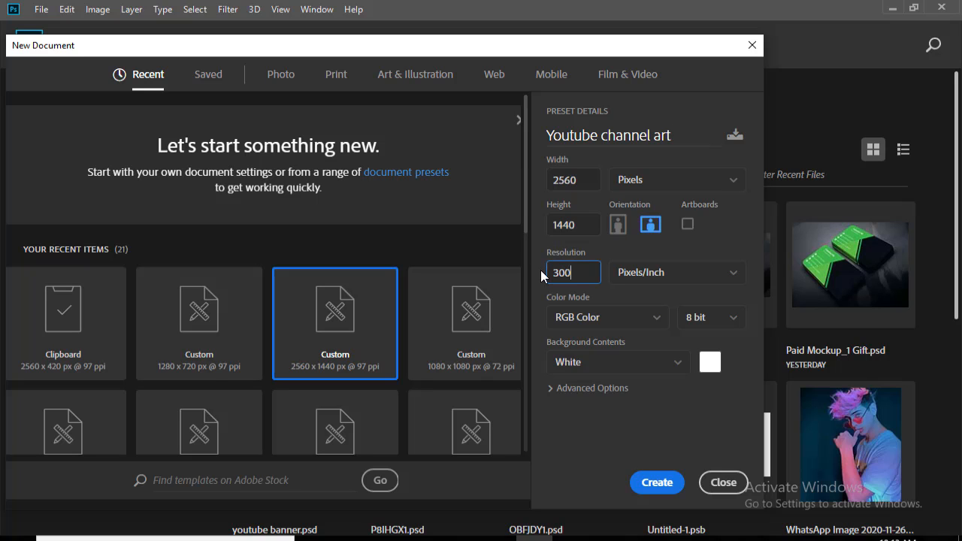
left_click(657, 482)
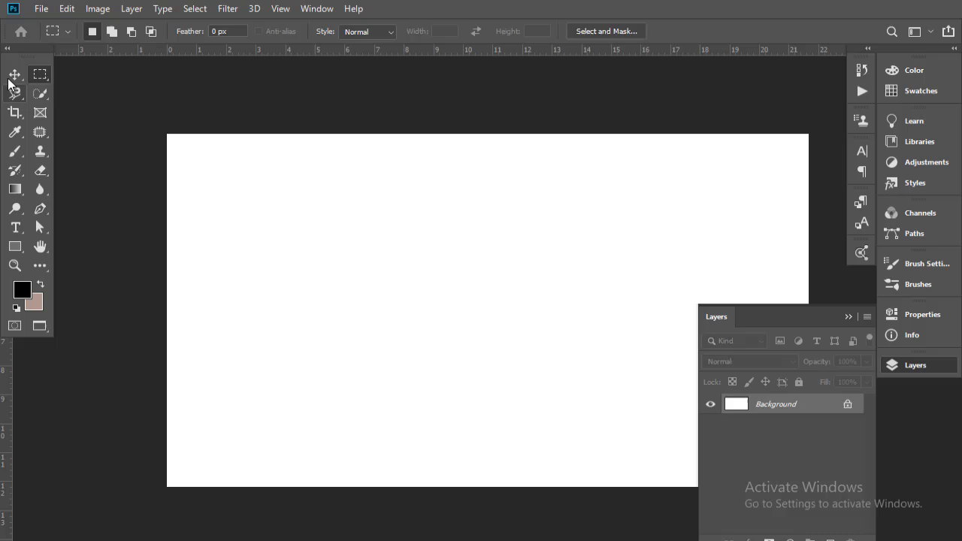
left_click(13, 75)
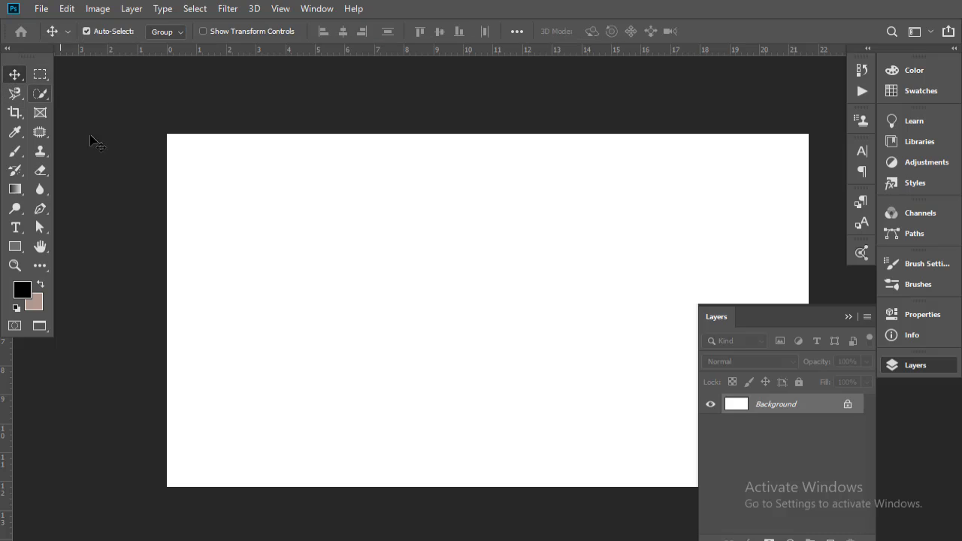
left_click(848, 317)
left_click_drag(467, 308, 429, 305)
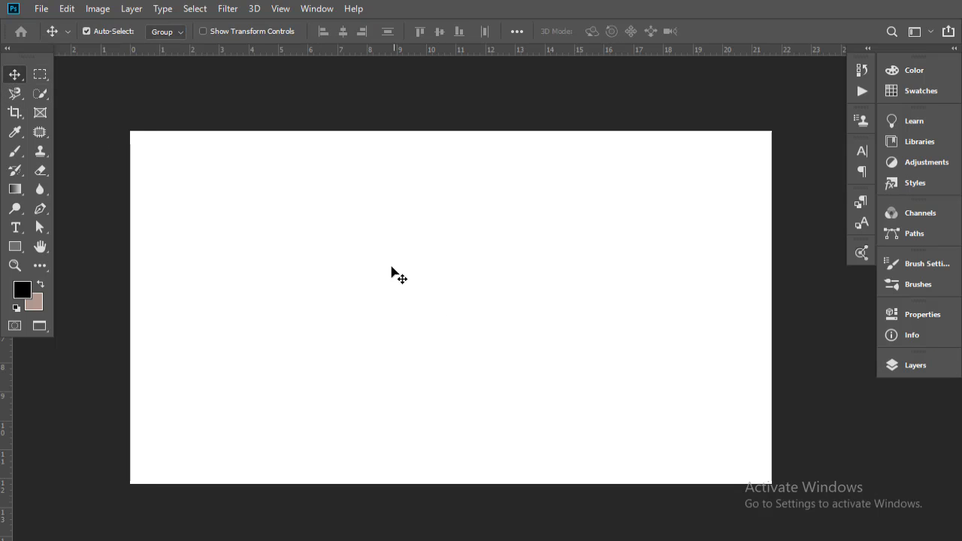
- Add a Gradient fill layer using the Foreground to Background preset, running from black to dusty brown
left_click(916, 366)
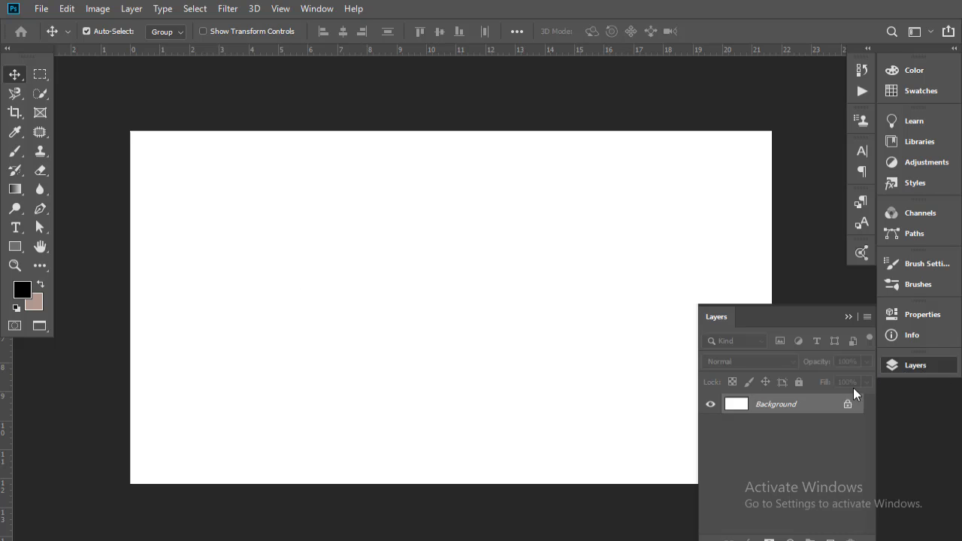
left_click(790, 539)
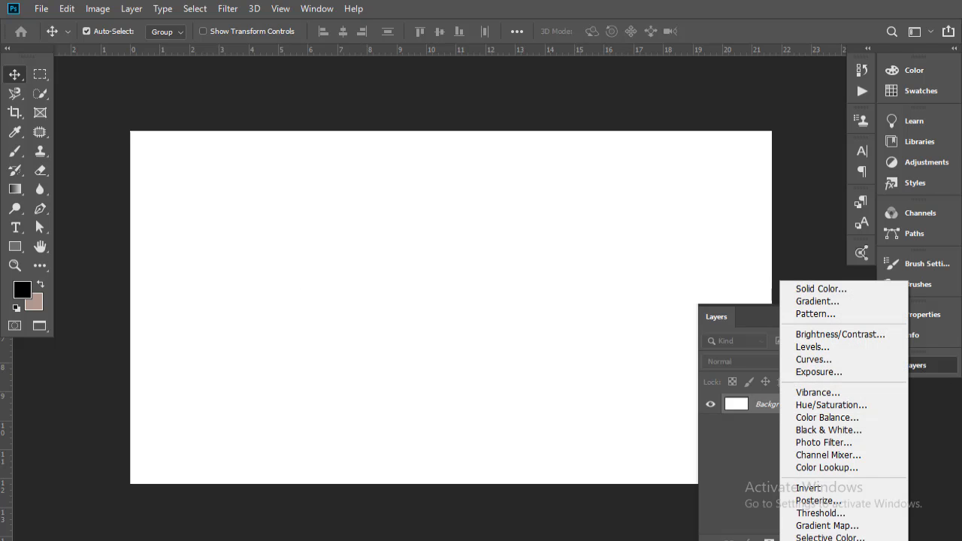
left_click(823, 301)
left_click(726, 193)
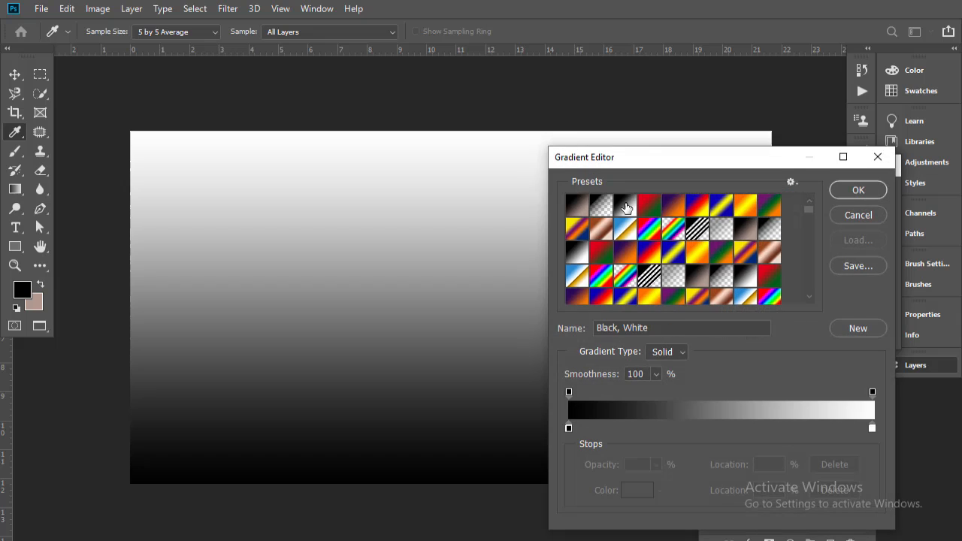
left_click(577, 205)
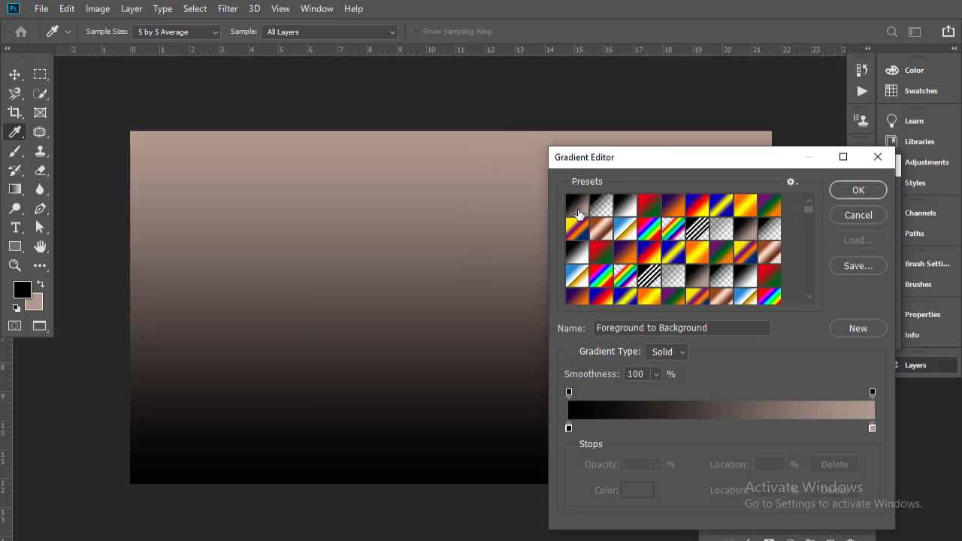
left_click(858, 191)
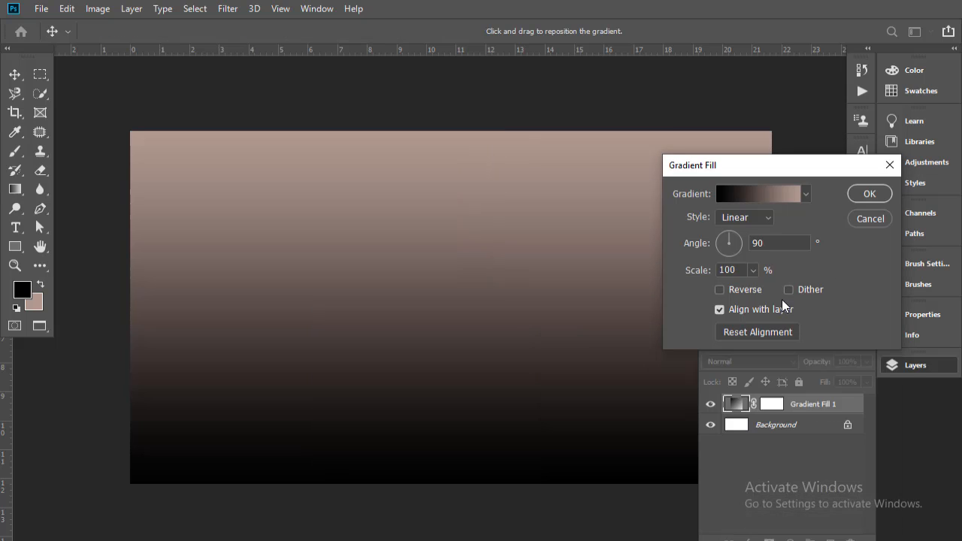
- Make the gradient fill Radial and reversed with a scale of 297%, and apply it
left_click(766, 216)
left_click(754, 245)
left_click(733, 289)
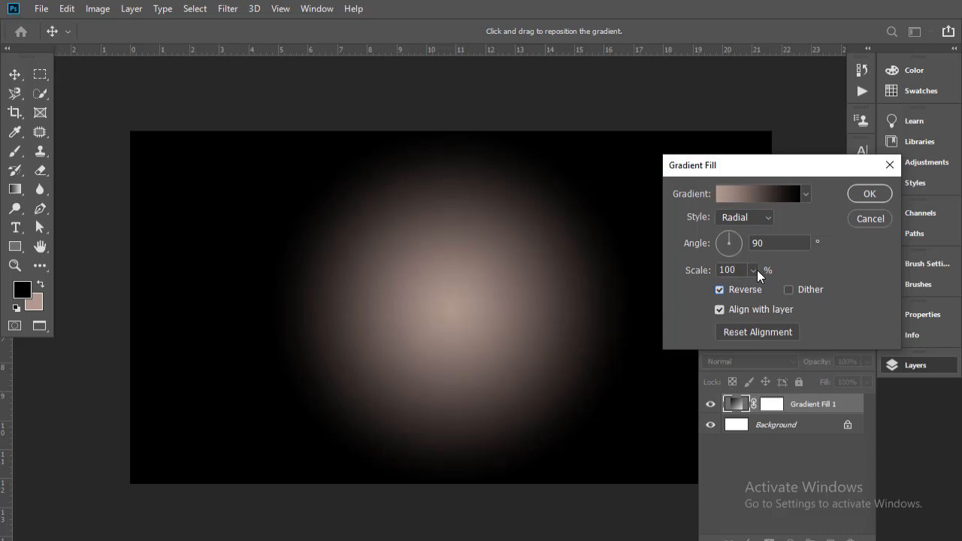
left_click_drag(752, 286, 767, 286)
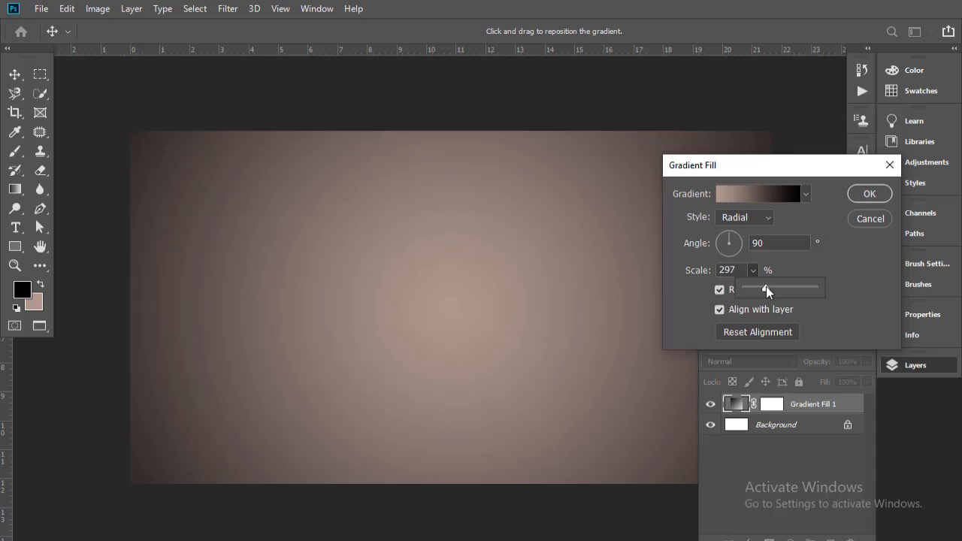
left_click(868, 195)
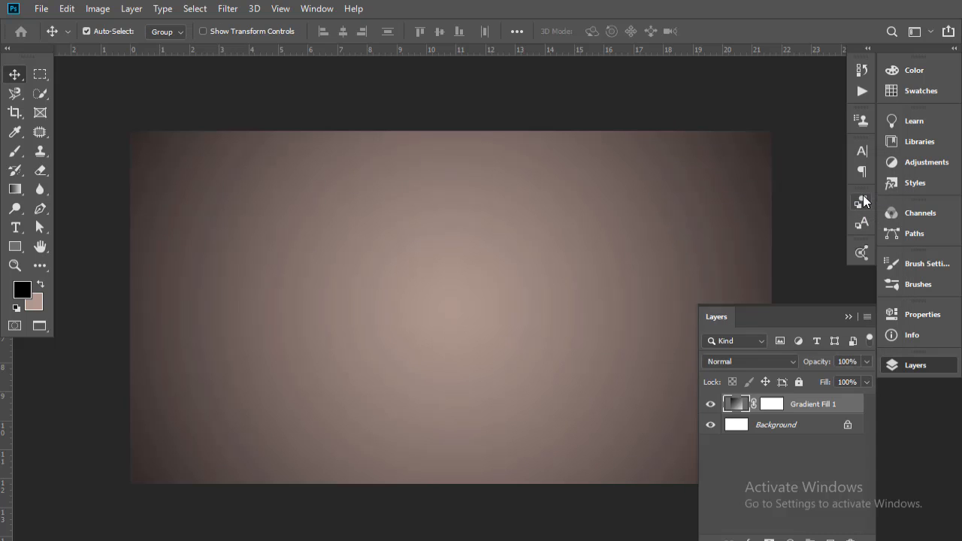
left_click(847, 317)
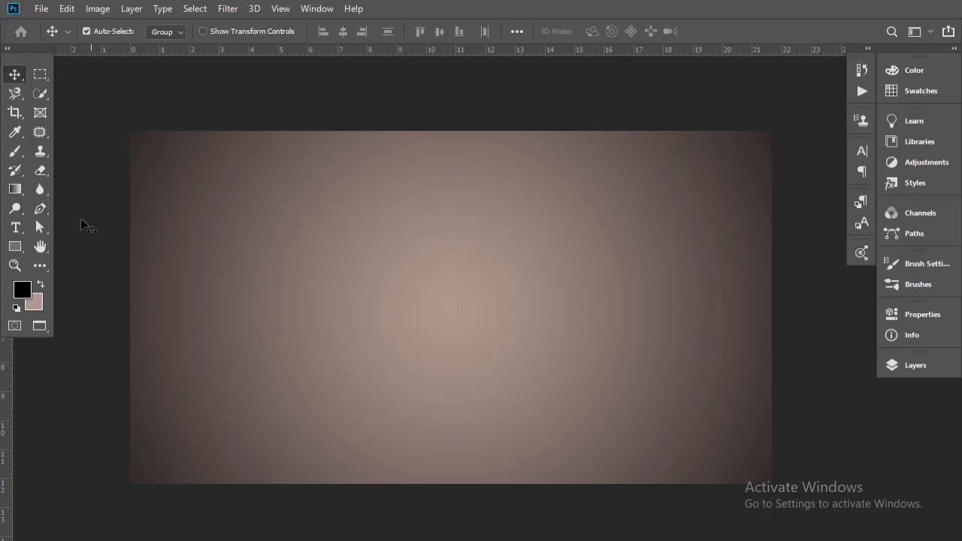
- Merge the gradient fill layer with the Background layer
left_click(910, 366)
left_click(802, 432)
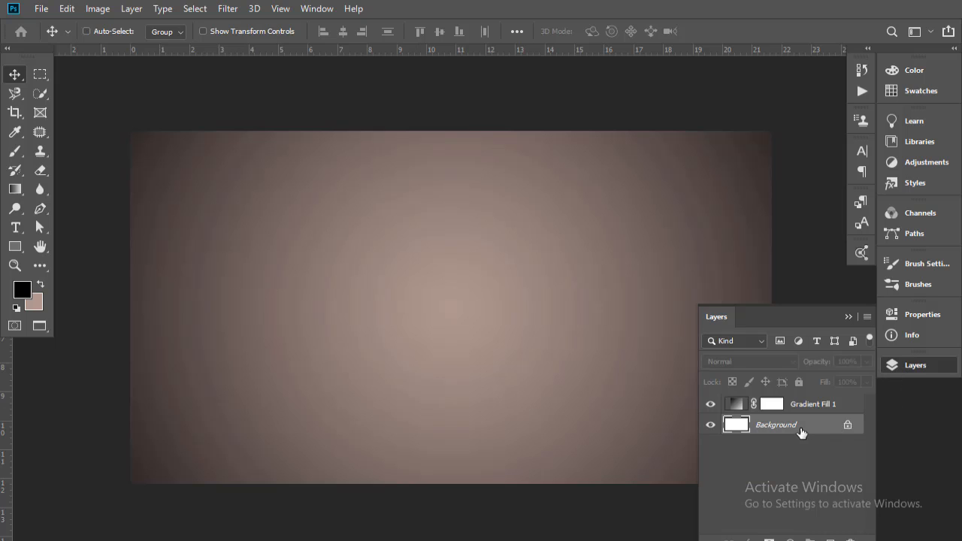
left_click(795, 409)
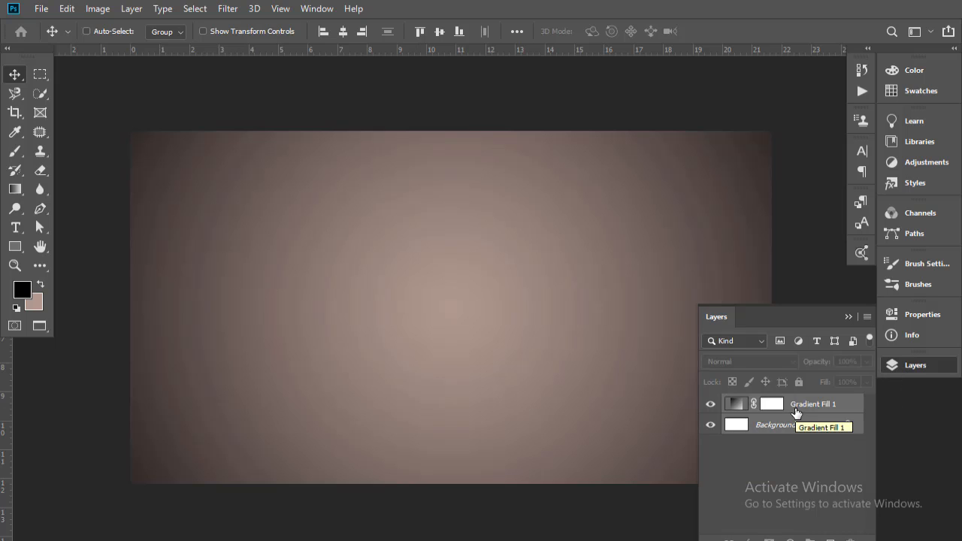
key("ctrl+e")
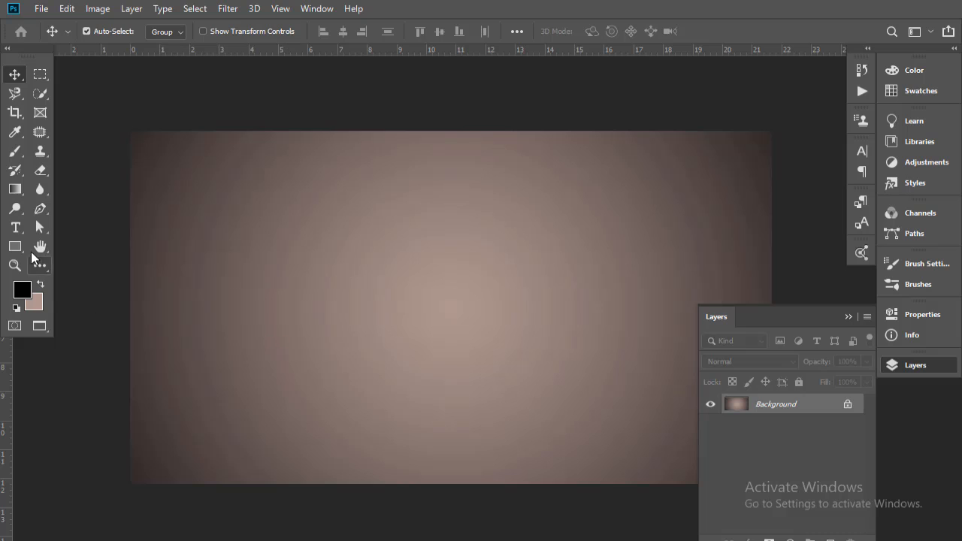
- Create a rectangle shape 2560 px wide and 423 px high on the canvas
key("u")
left_click(357, 307)
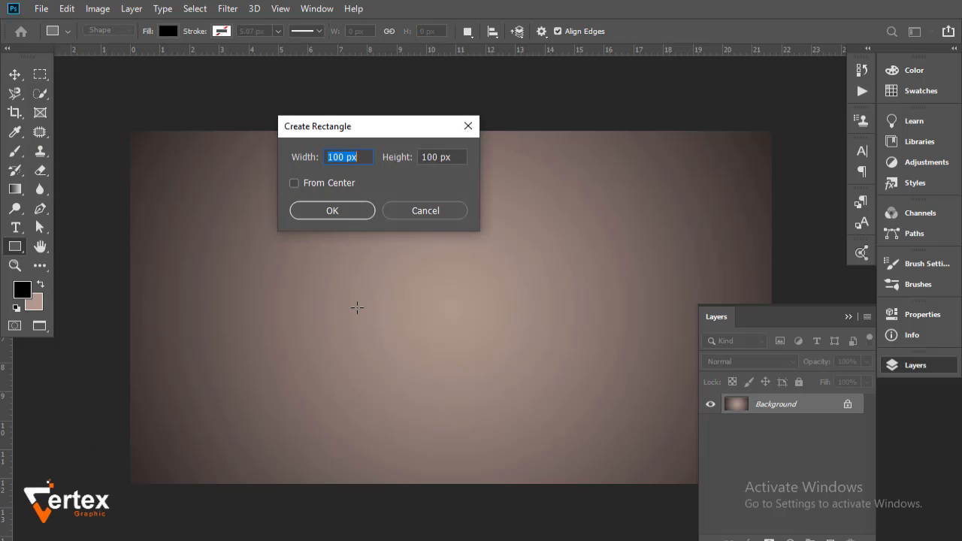
type("2560")
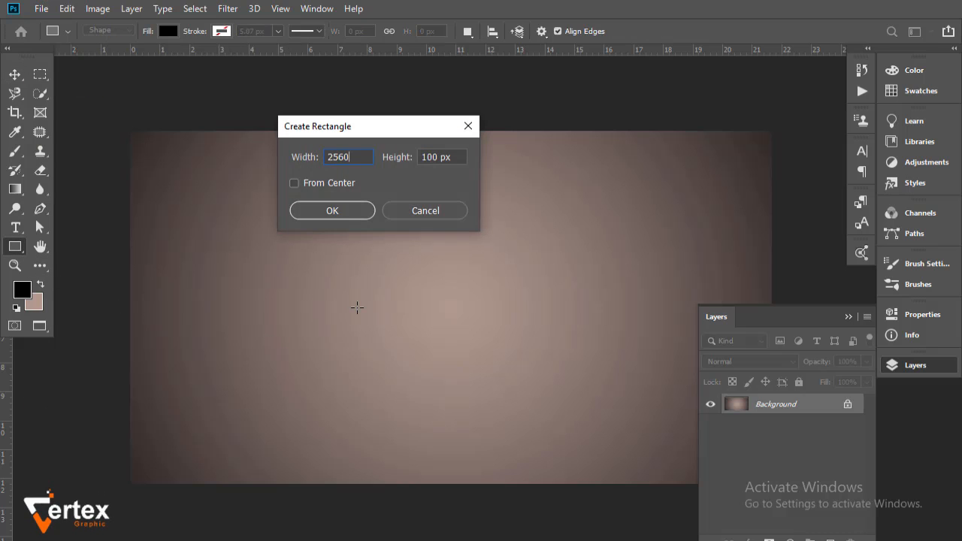
left_click(413, 157)
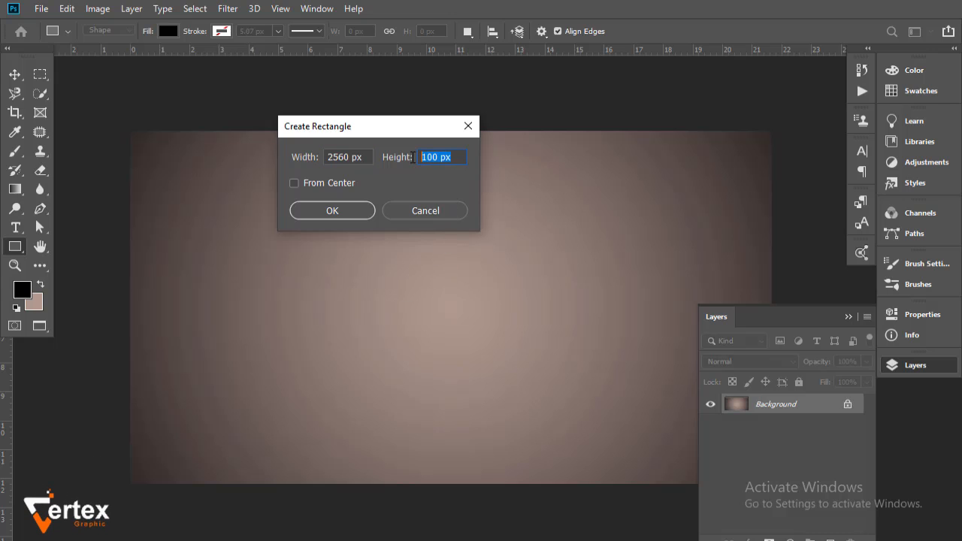
type("423")
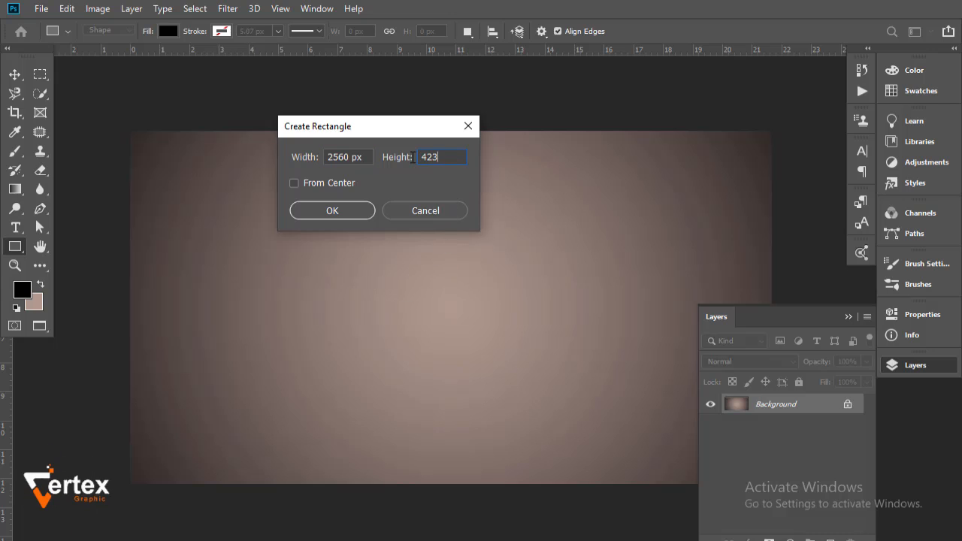
key("Return")
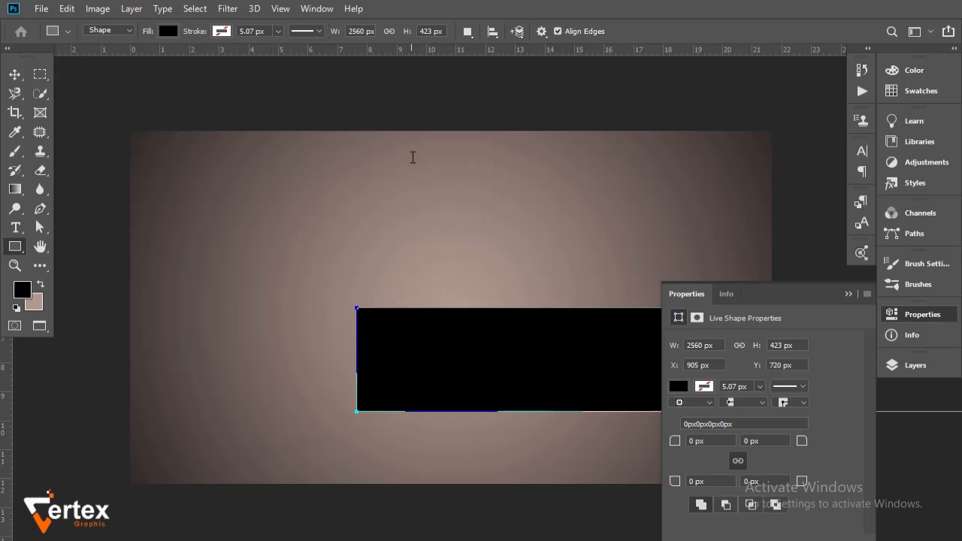
- Fill the 2560 px wide rectangle with a dark grey swatch
left_click(688, 391)
left_click(724, 423)
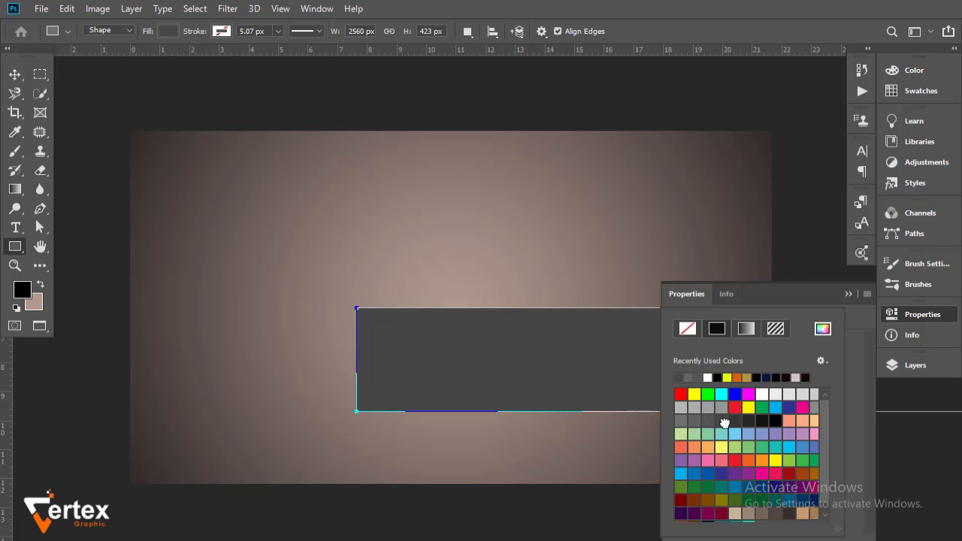
left_click(849, 295)
- Centre the dark grey rectangle horizontally and vertically on the Background layer
left_click(15, 75)
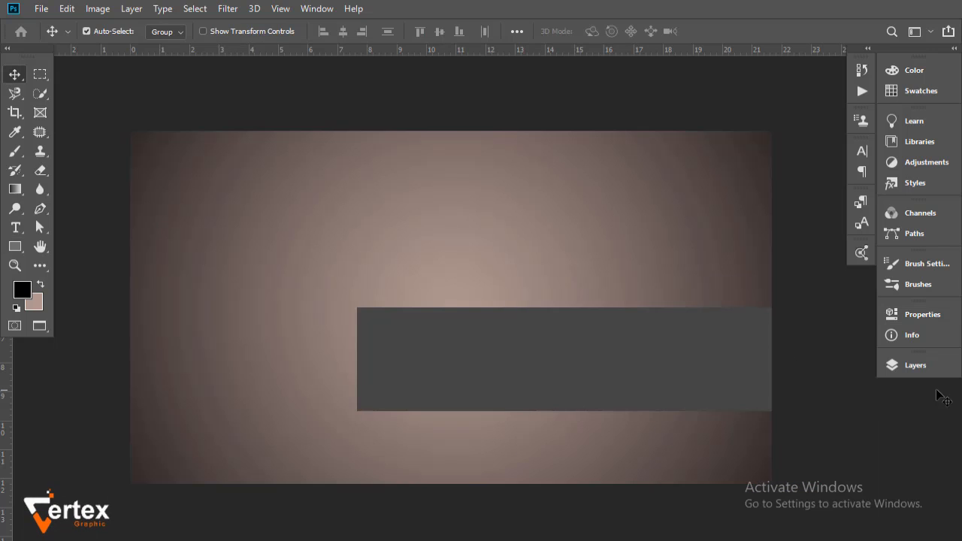
left_click(939, 368)
left_click(806, 426, "shift")
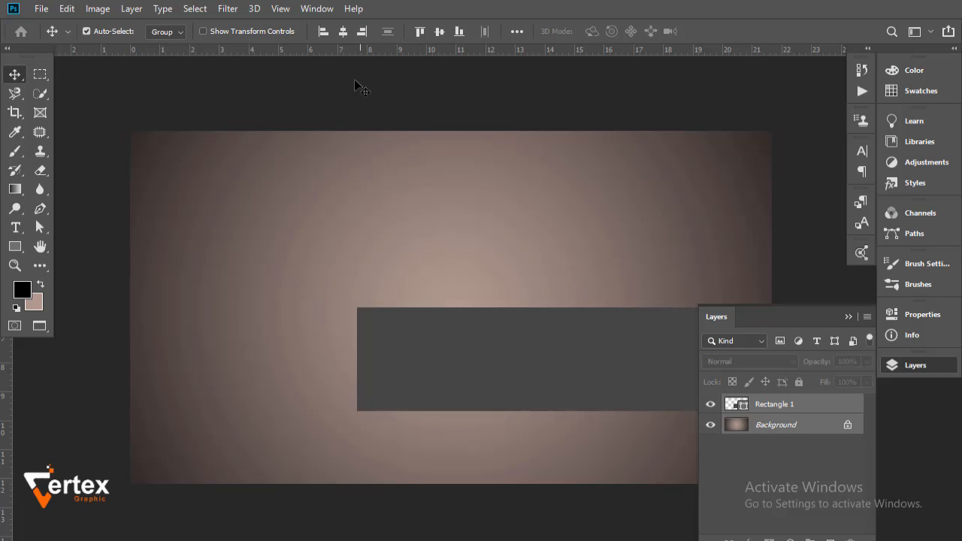
left_click(343, 31)
left_click(439, 33)
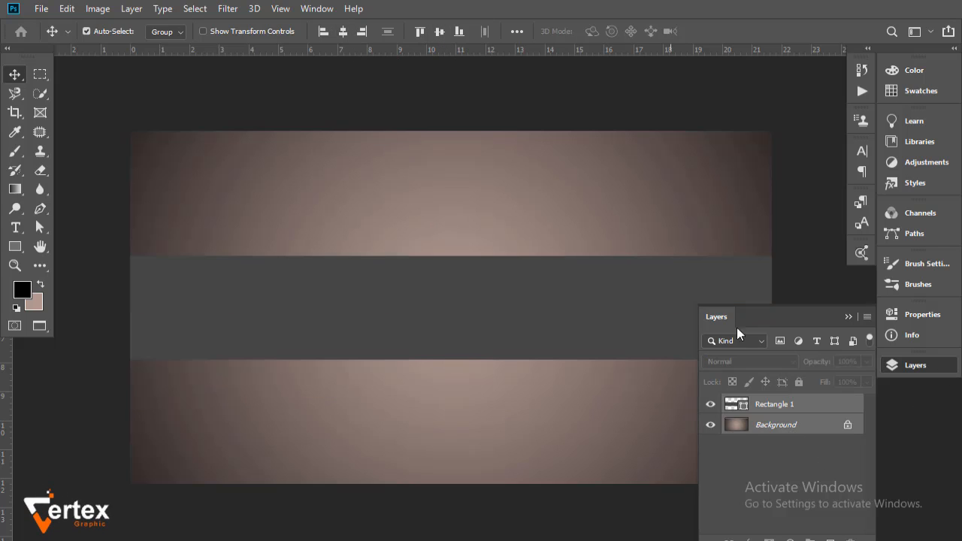
left_click(848, 317)
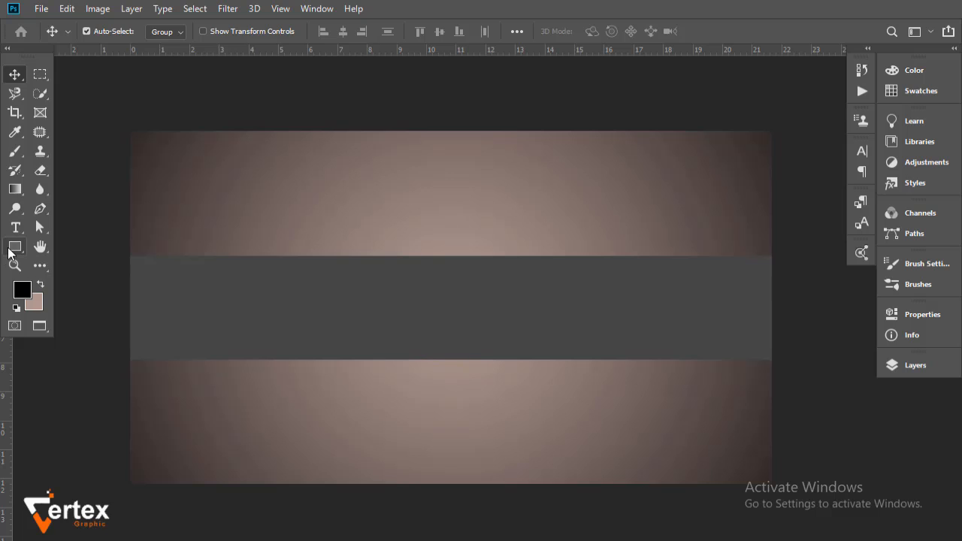
- Create a second rectangle shape 1855 px wide and 423 px high
left_click(12, 248)
left_click(328, 282)
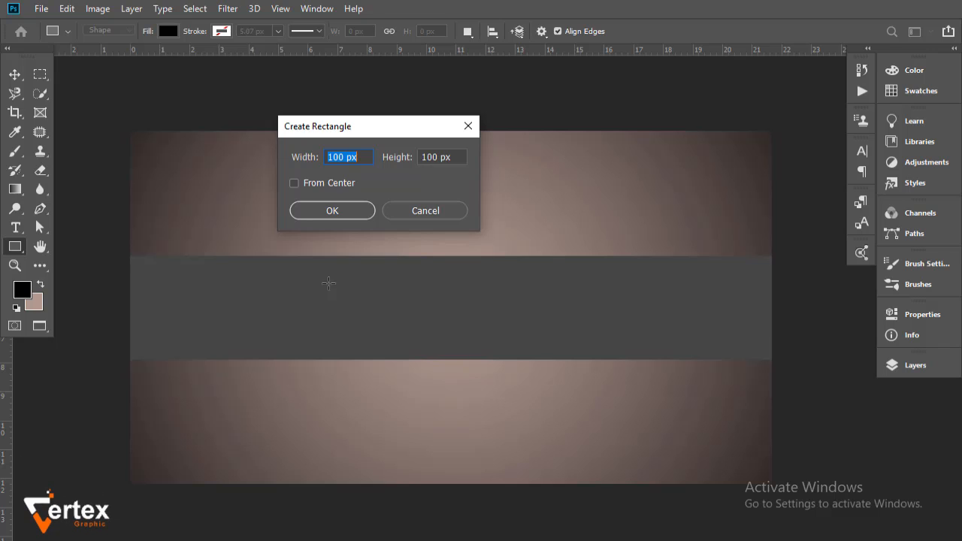
type("1855423")
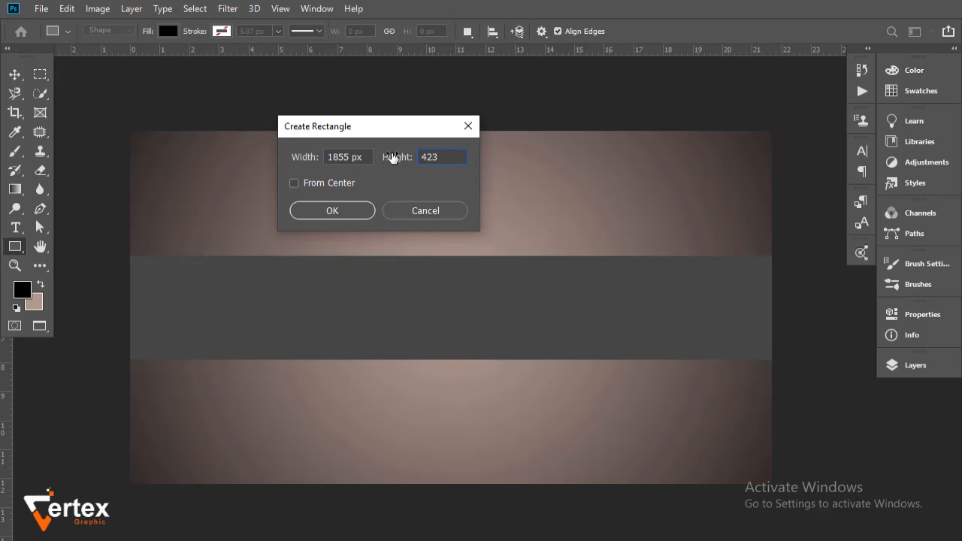
key("Return")
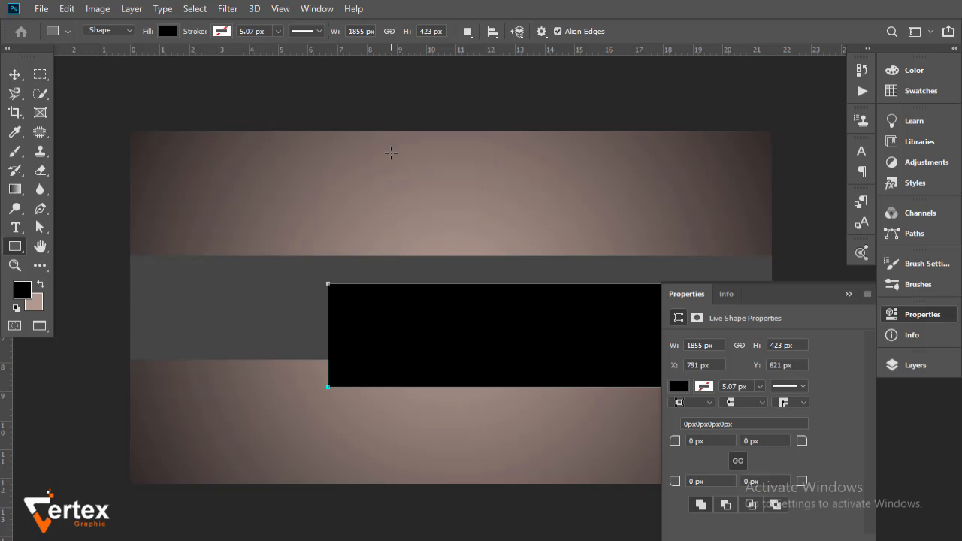
- Fill the 1855 px wide rectangle with a slightly lighter grey than the band behind it, and show the layer list
left_click(679, 387)
left_click(721, 422)
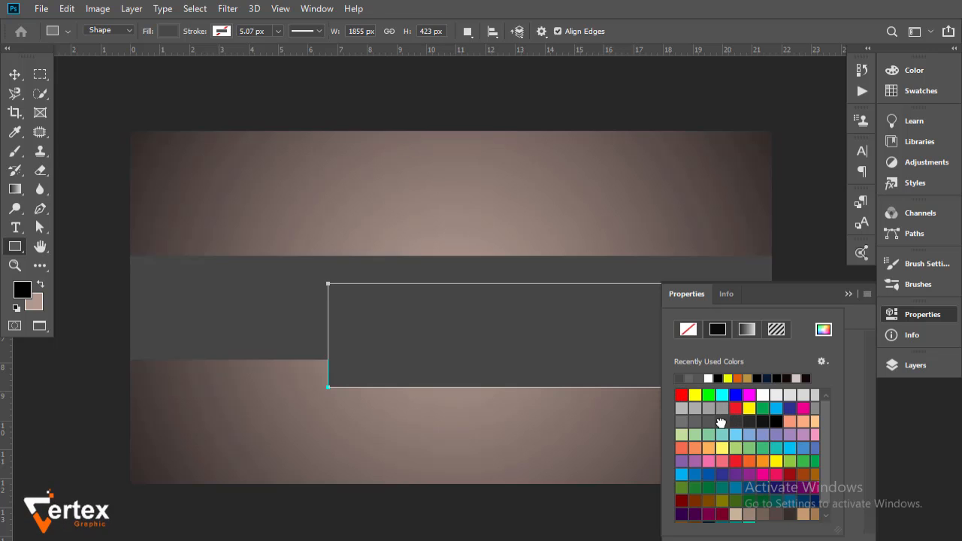
left_click(708, 422)
left_click(850, 294)
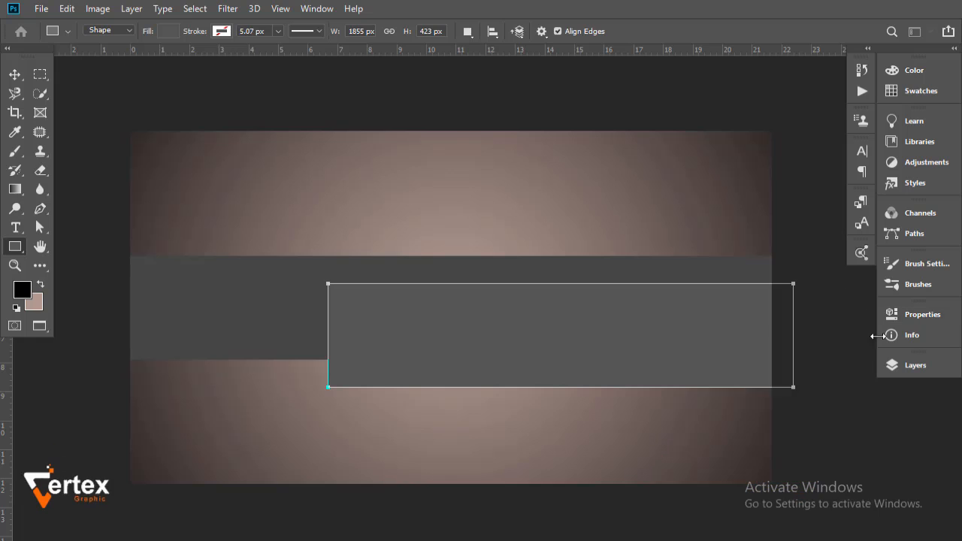
left_click(916, 364)
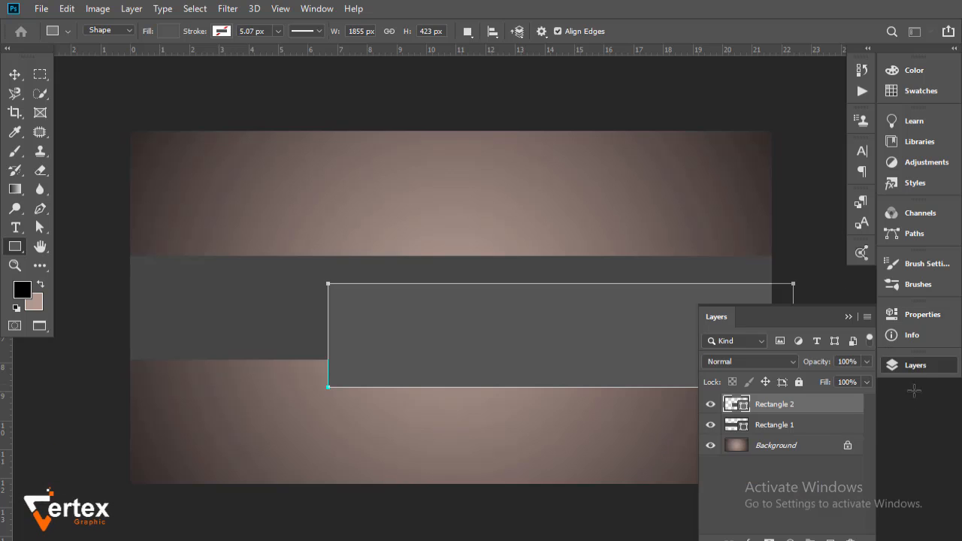
- Centre the 1855 px wide rectangle horizontally and vertically on the Background layer
left_click(797, 445, "ctrl")
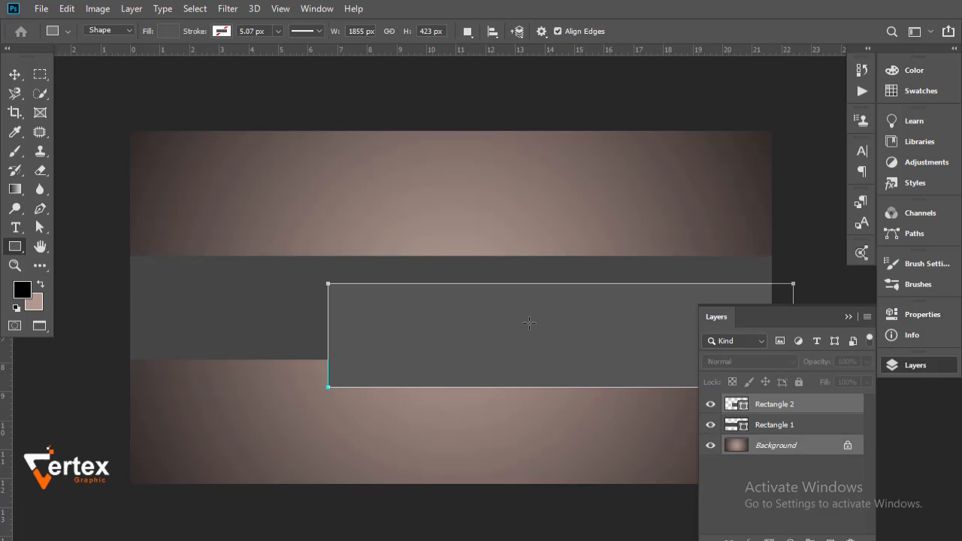
left_click(14, 74)
left_click(343, 31)
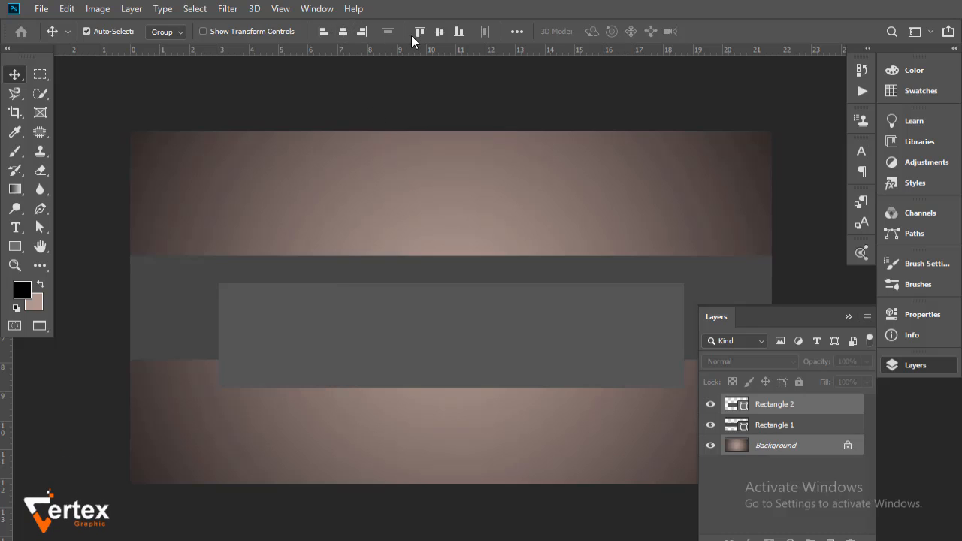
left_click(434, 37)
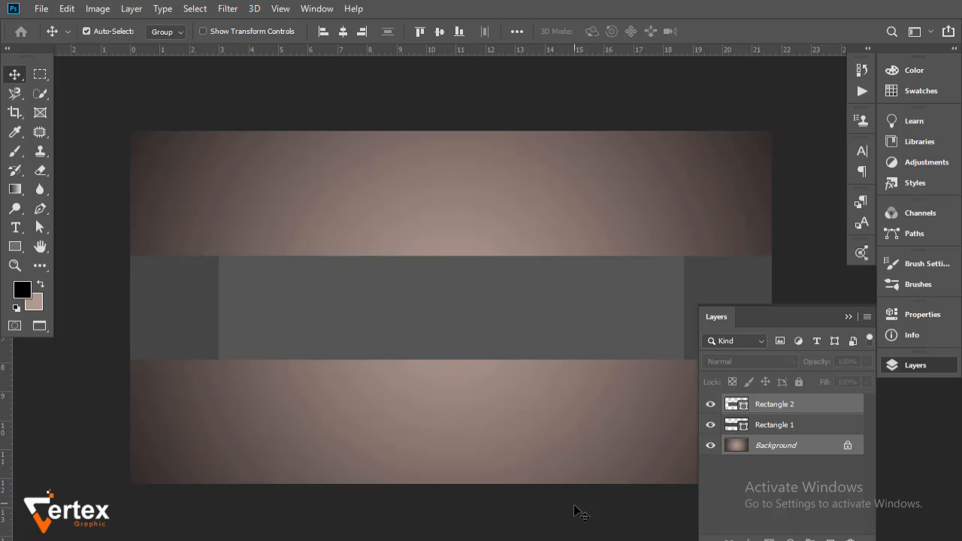
- Create a third rectangle shape 1546 px wide and 423 px high
left_click(14, 246)
left_click(327, 235)
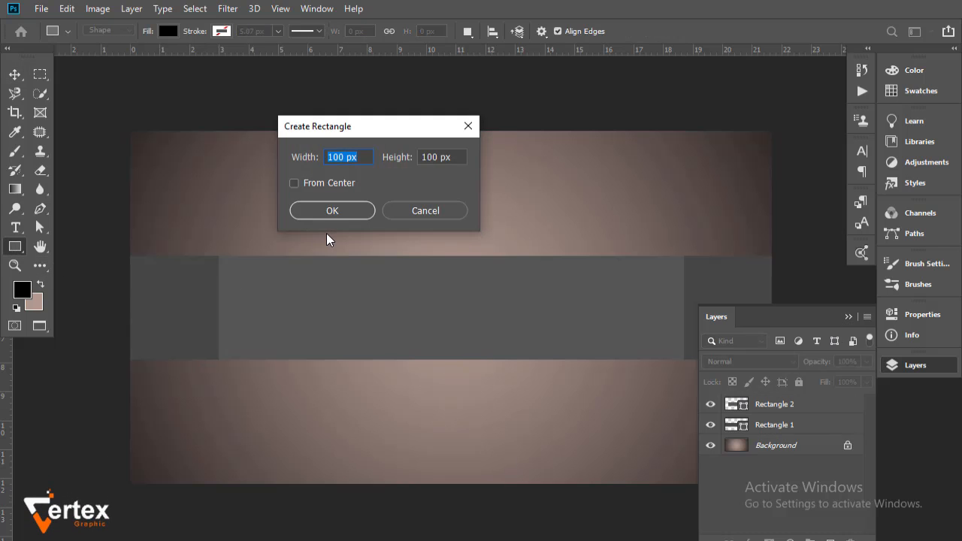
type("1546")
key("Tab")
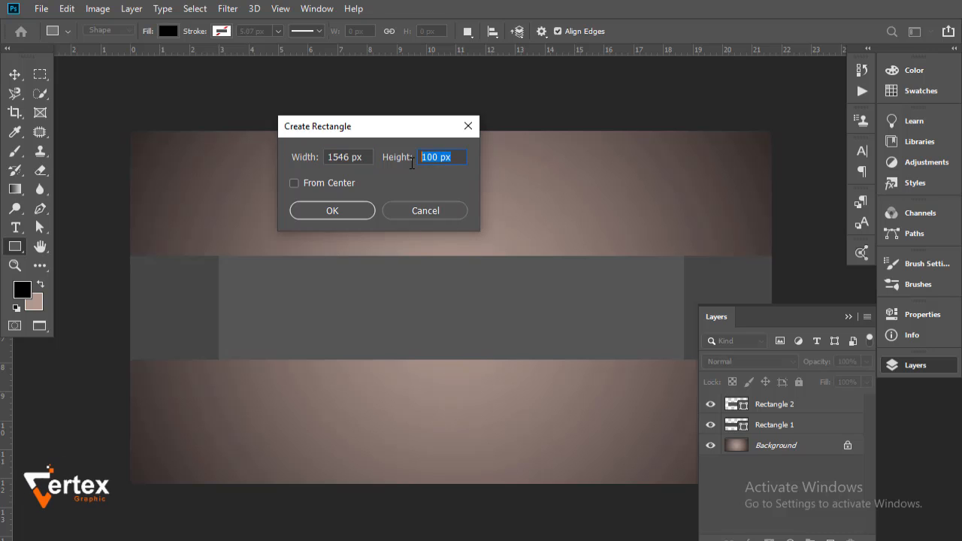
type("423")
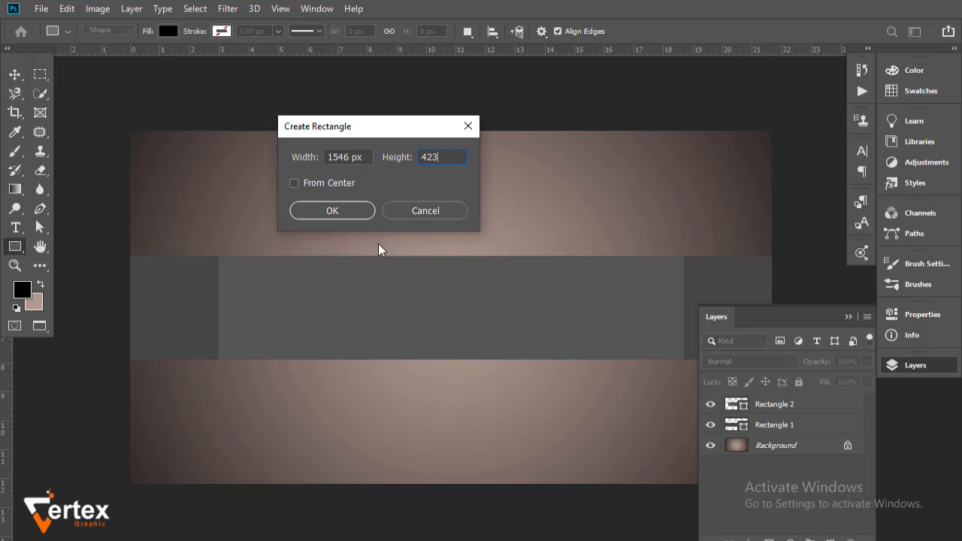
left_click(347, 214)
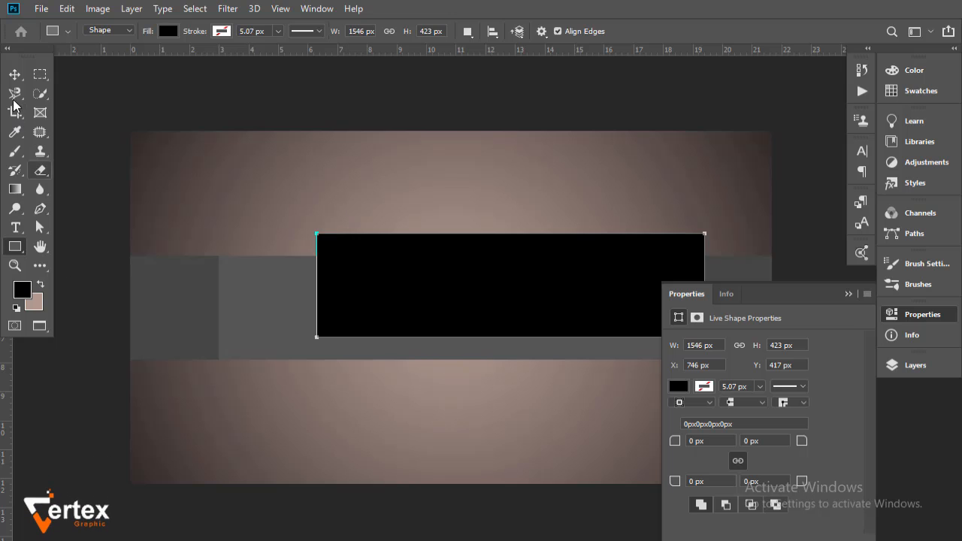
- Centre the black 1546 px wide rectangle horizontally and vertically on the Background layer, then hide the layer list
key("v")
left_click(918, 315)
left_click(915, 366)
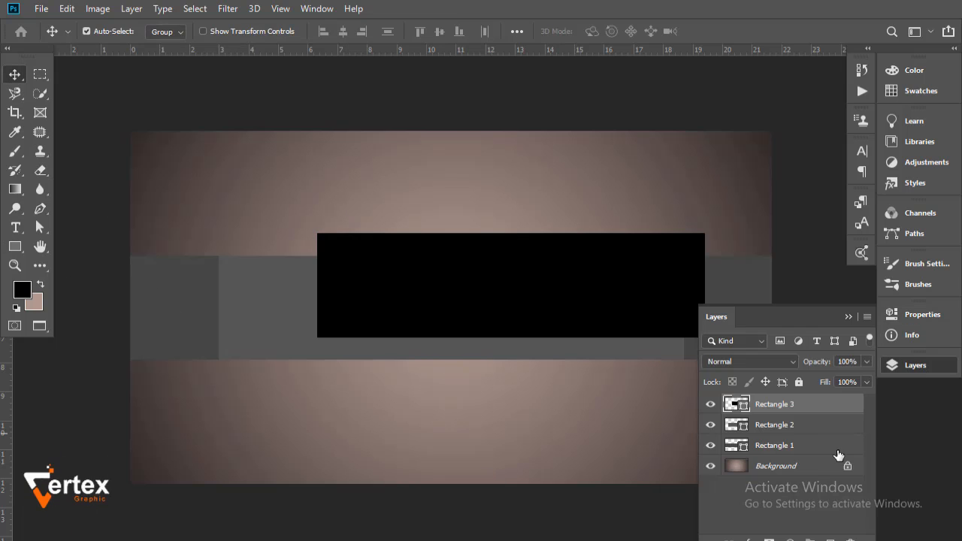
left_click(341, 34)
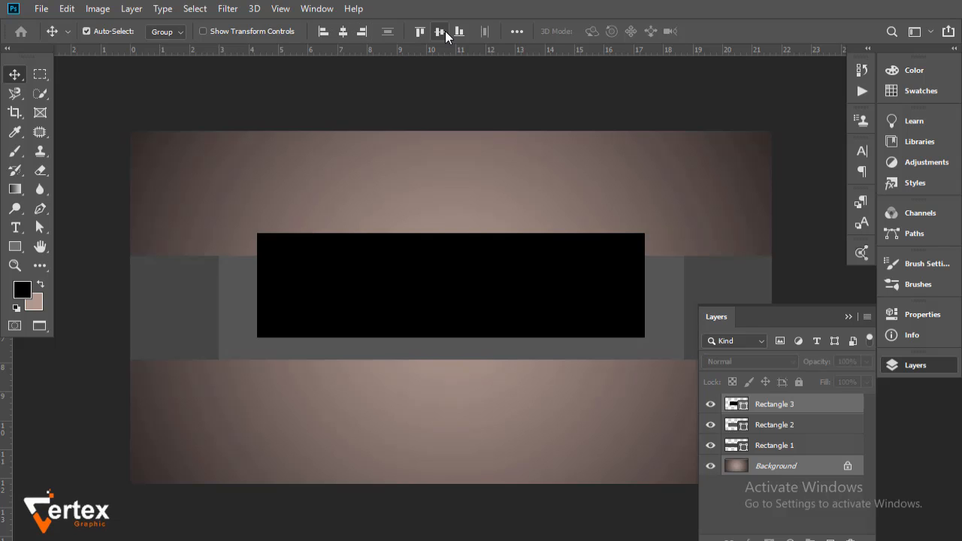
left_click(441, 31)
left_click(849, 316)
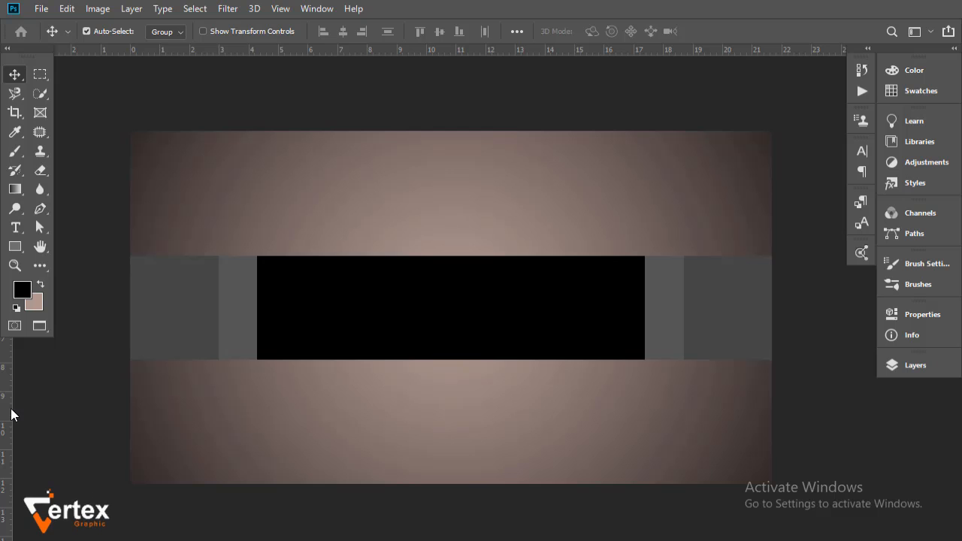
- Place vertical guides along the left edges of the 1855 px wide rectangle and the black rectangle
left_click_drag(7, 417, 219, 424)
scroll(250, 250, "up", 3)
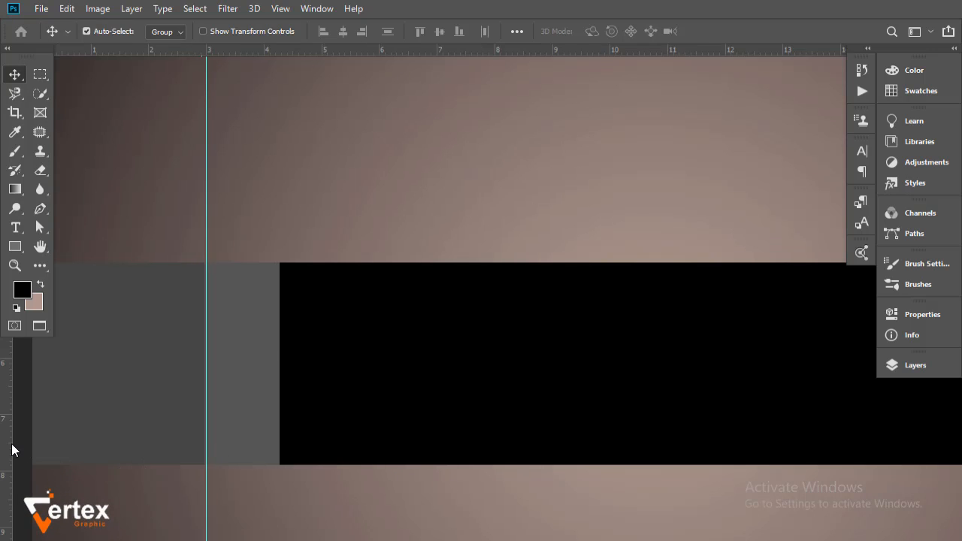
left_click_drag(12, 449, 278, 453)
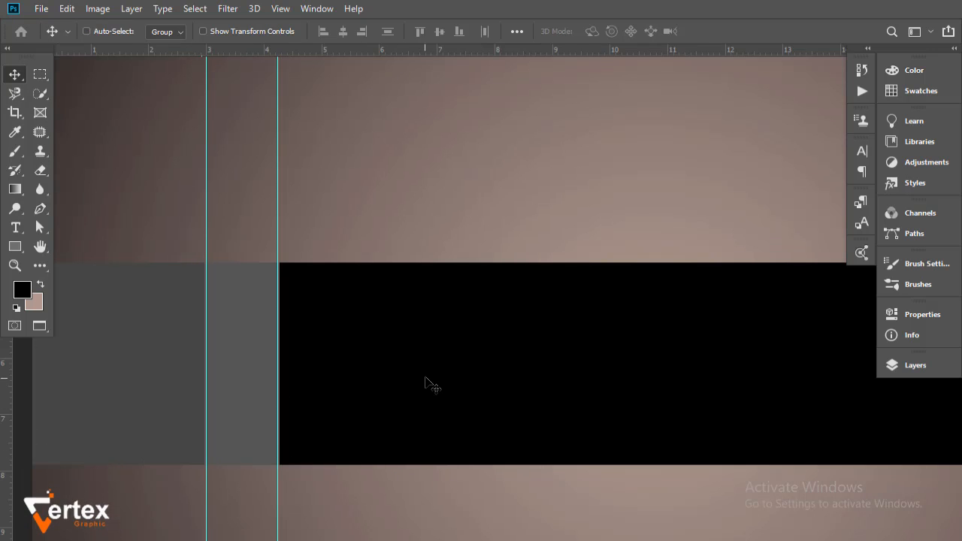
- Add a horizontal guide on the black rectangle's upper edge and fine-tune the vertical guide at its left edge
scroll(426, 365, "down", 2)
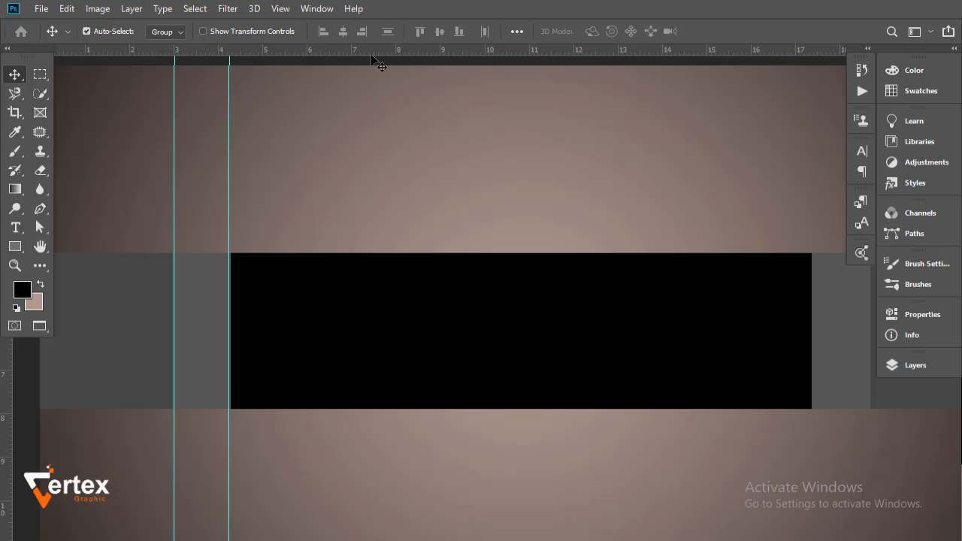
left_click_drag(372, 56, 386, 252)
left_click_drag(173, 247, 192, 298)
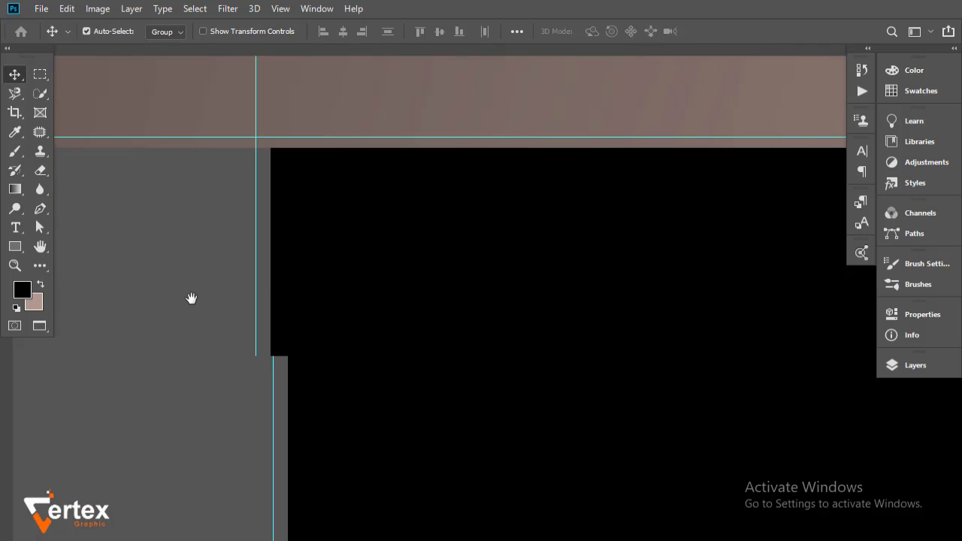
left_click_drag(248, 258, 262, 258)
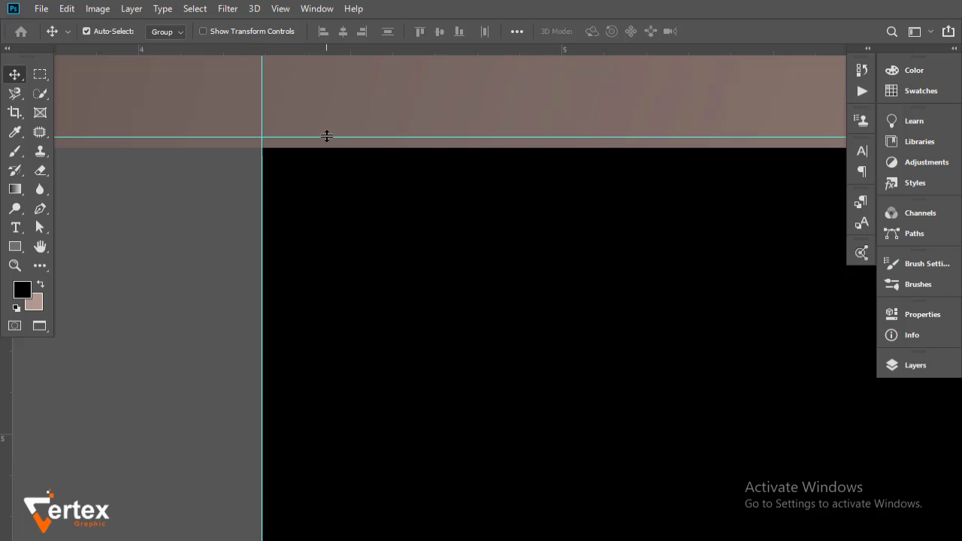
left_click_drag(331, 139, 332, 146)
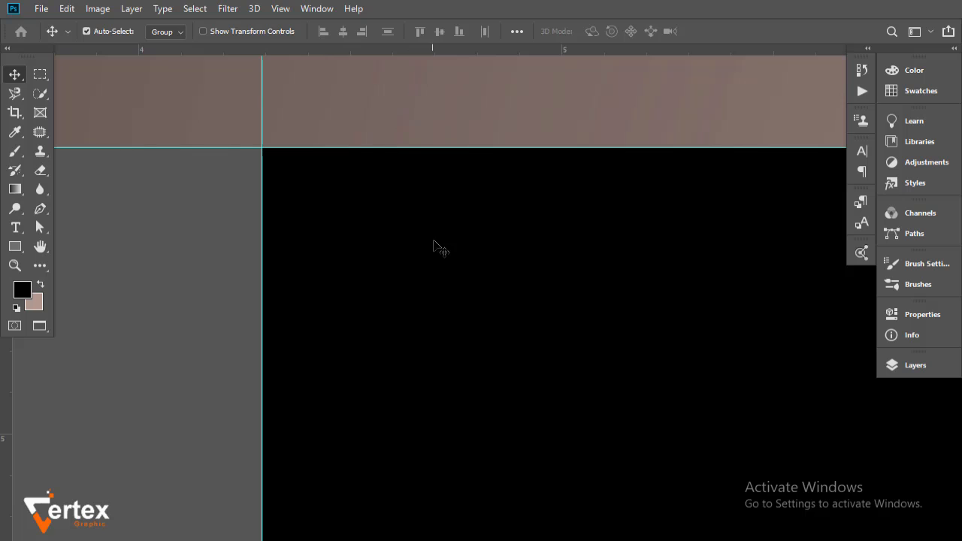
- Place a horizontal guide along the lower edge of the black rectangle
left_click(411, 247, "ctrl+alt")
left_click_drag(397, 240, 331, 113)
left_click_drag(359, 339, 383, 391)
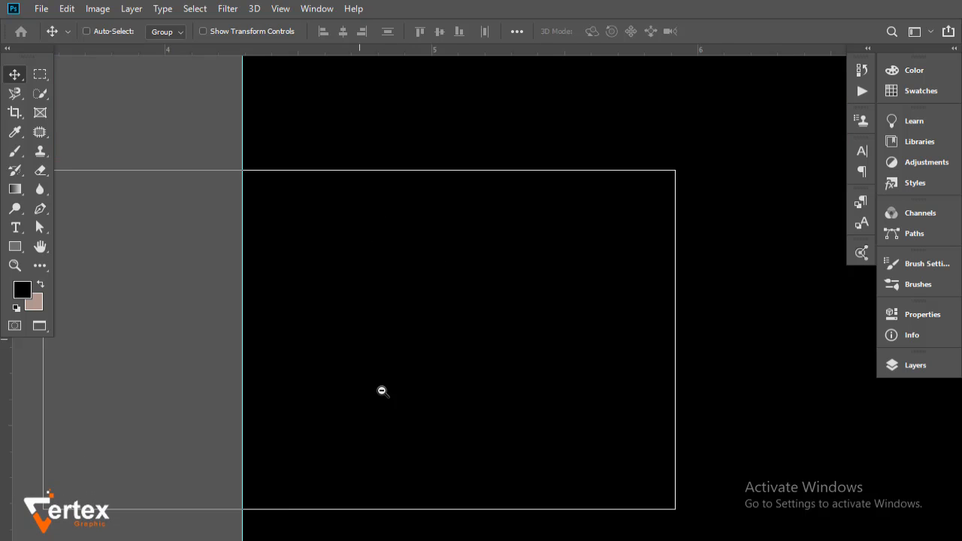
left_click(361, 341, "ctrl+alt")
left_click(361, 341, "ctrl+alt")
left_click_drag(387, 513, 350, 349)
left_click_drag(359, 50, 372, 324)
- Place vertical guides along the right edges of the black rectangle and the 1855 px wide rectangle
left_click(674, 273, "ctrl+alt")
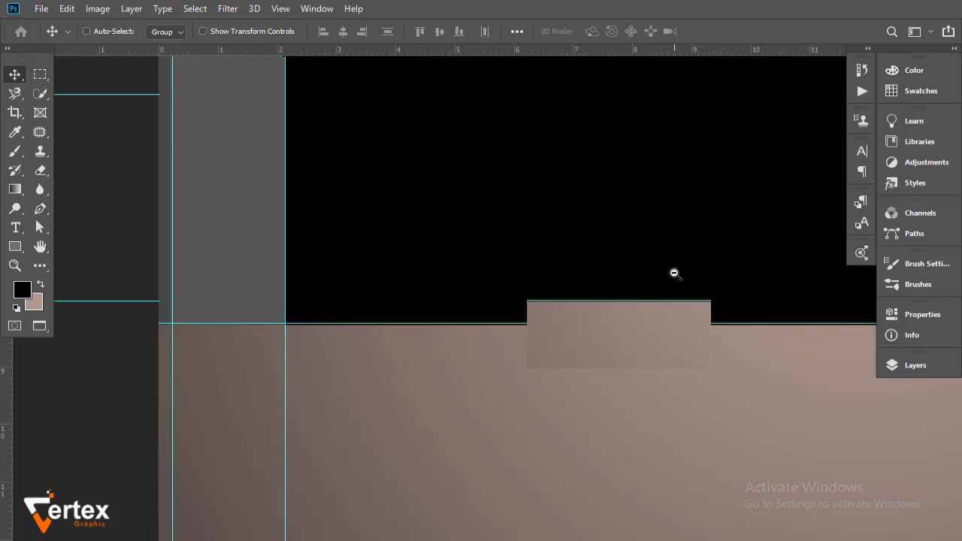
left_click(674, 274, "ctrl+alt")
left_click_drag(736, 254, 326, 284)
left_click_drag(583, 283, 526, 288)
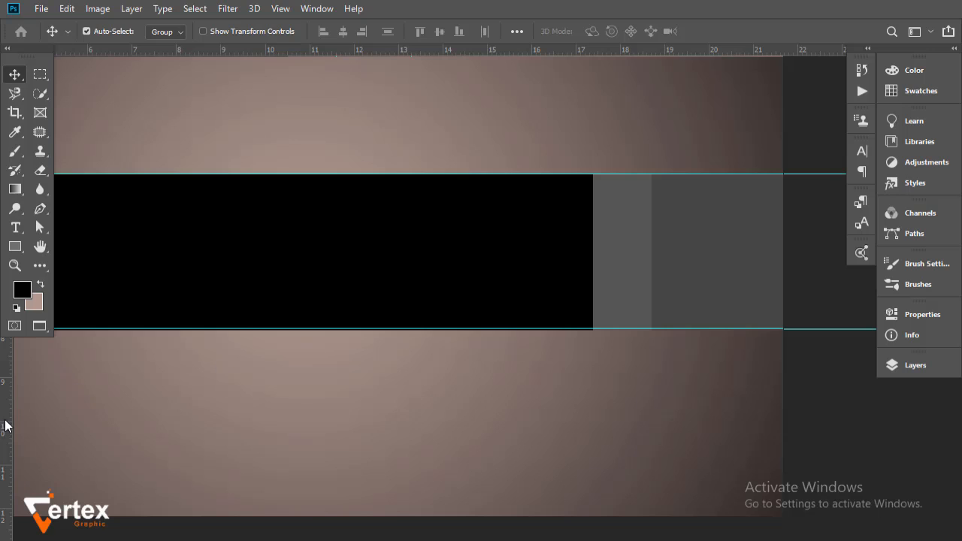
left_click_drag(5, 425, 593, 433)
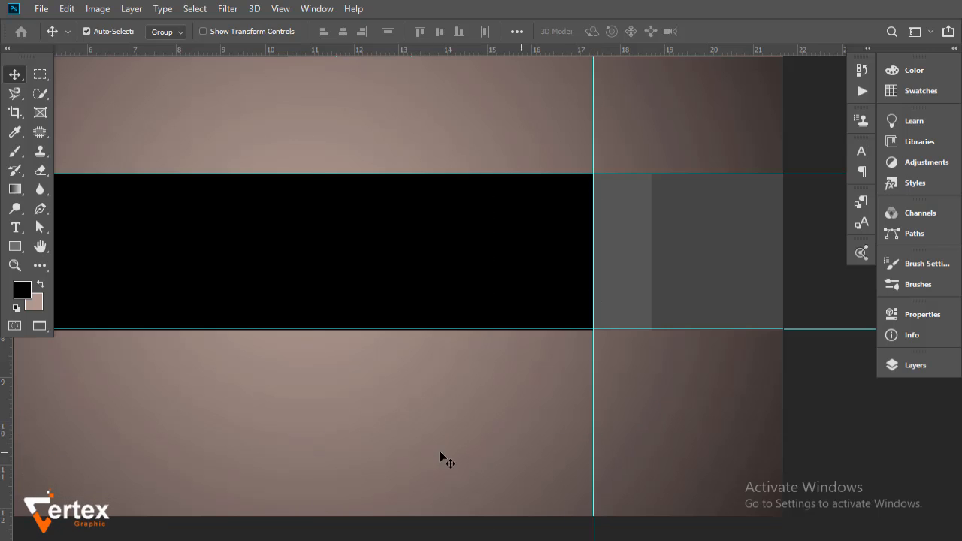
left_click_drag(0, 443, 650, 454)
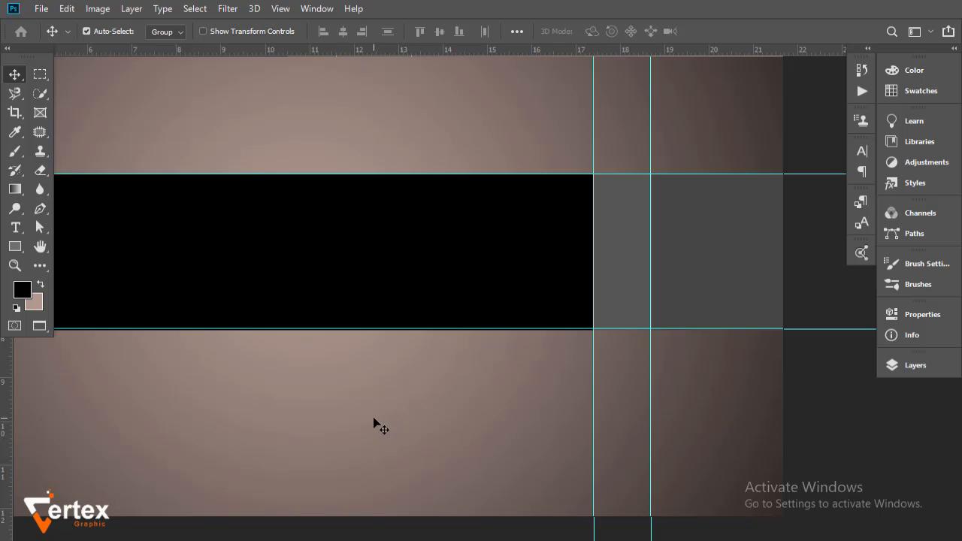
- Delete the Rectangle 1, Rectangle 2 and Rectangle 3 layers, keeping only the Background, and hide the layer list
key("ctrl+minus")
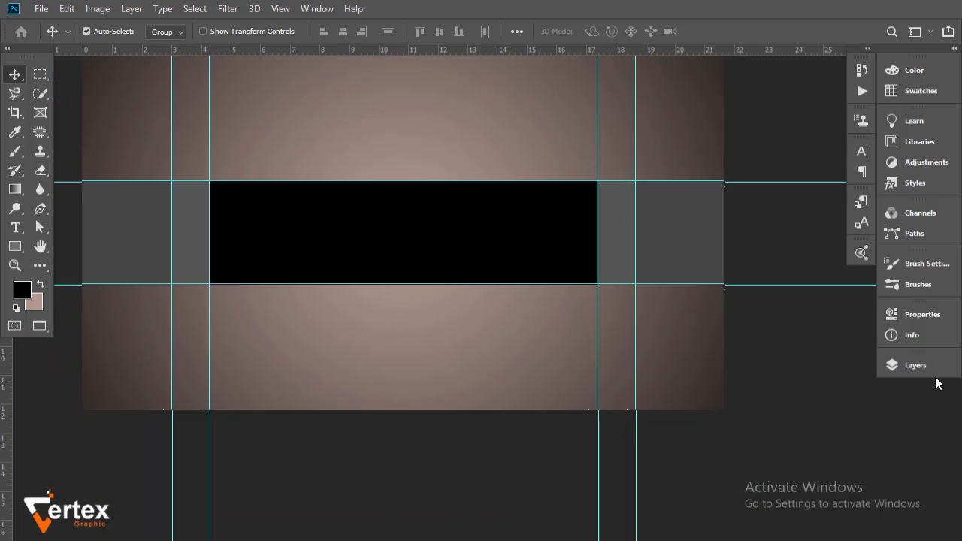
left_click(915, 365)
left_click(790, 404)
left_click(796, 445, "shift")
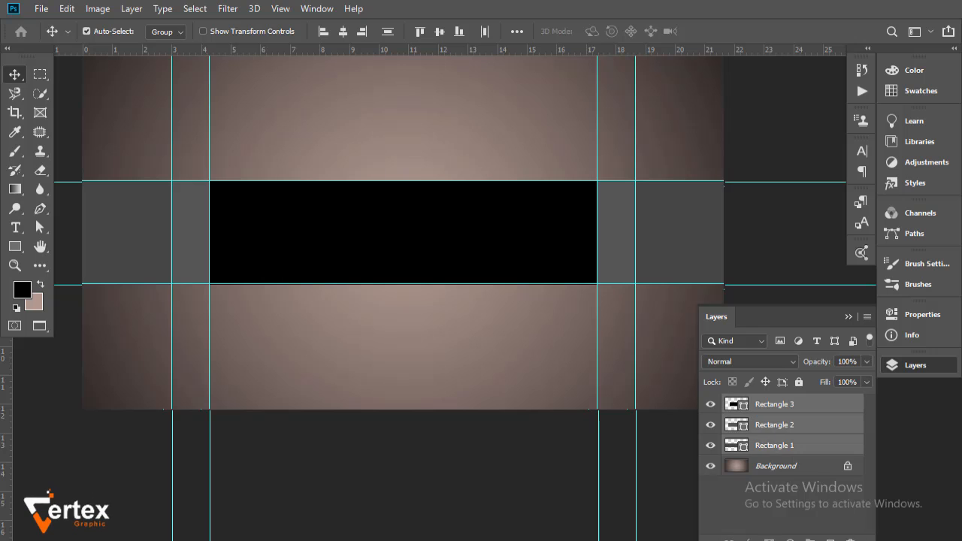
left_click(851, 538)
left_click(413, 228)
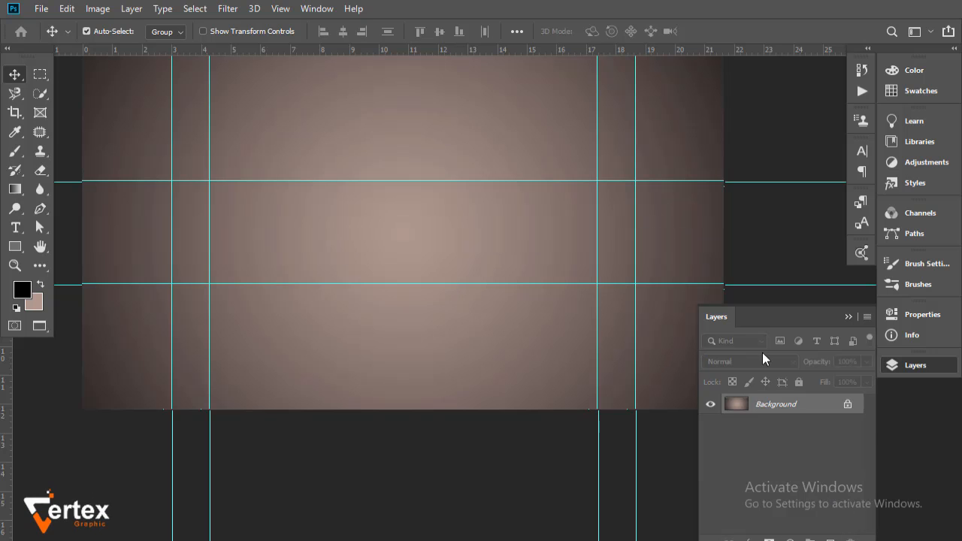
left_click(849, 317)
- Add three vertical guides at the 12, 13.5 and 15 marks of the horizontal ruler
key("ctrl+plus")
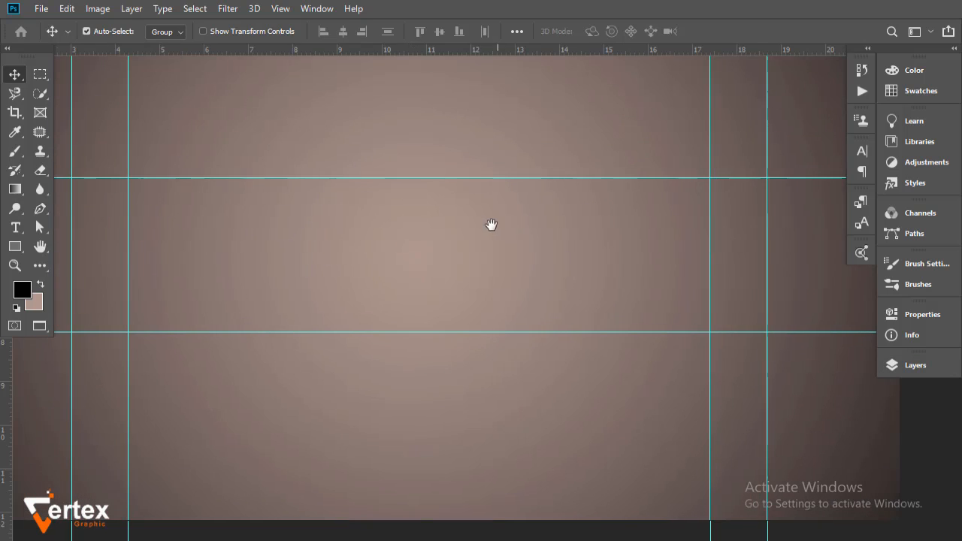
left_click_drag(4, 406, 470, 422)
left_click_drag(10, 445, 538, 468)
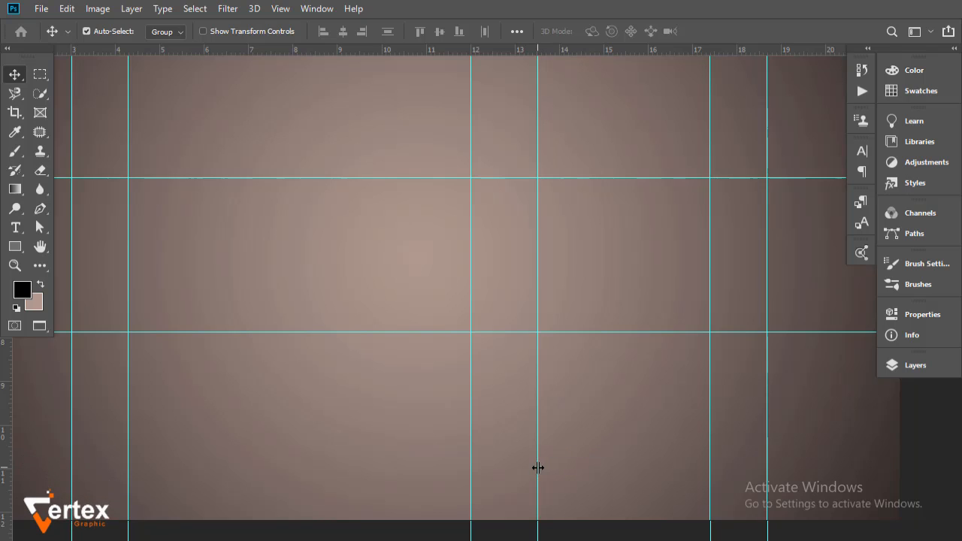
left_click_drag(1, 472, 605, 490)
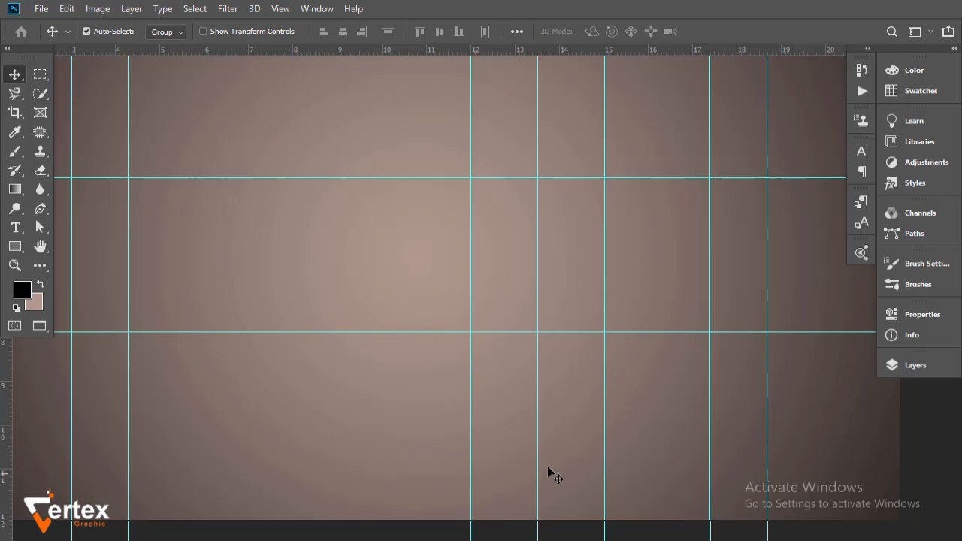
left_click_drag(539, 462, 542, 460)
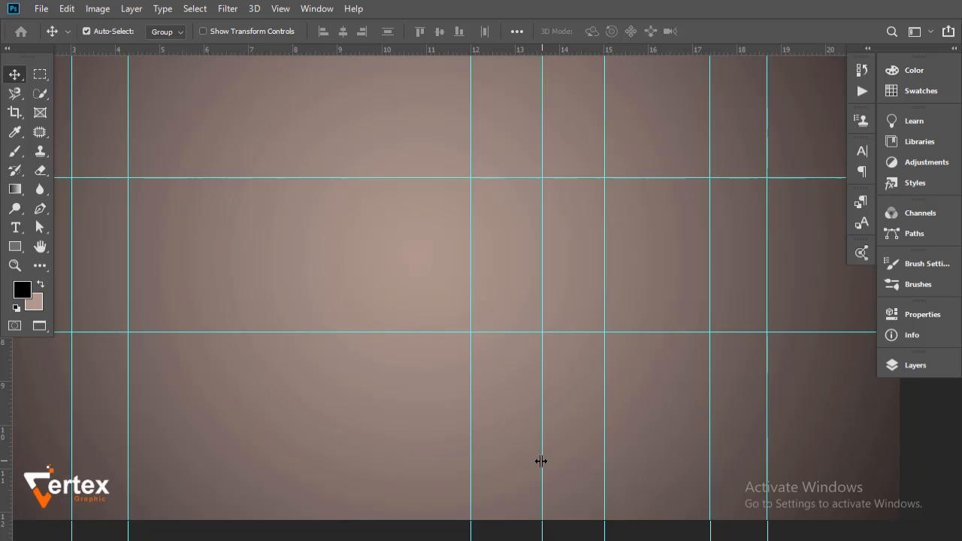
left_click_drag(542, 461, 537, 462)
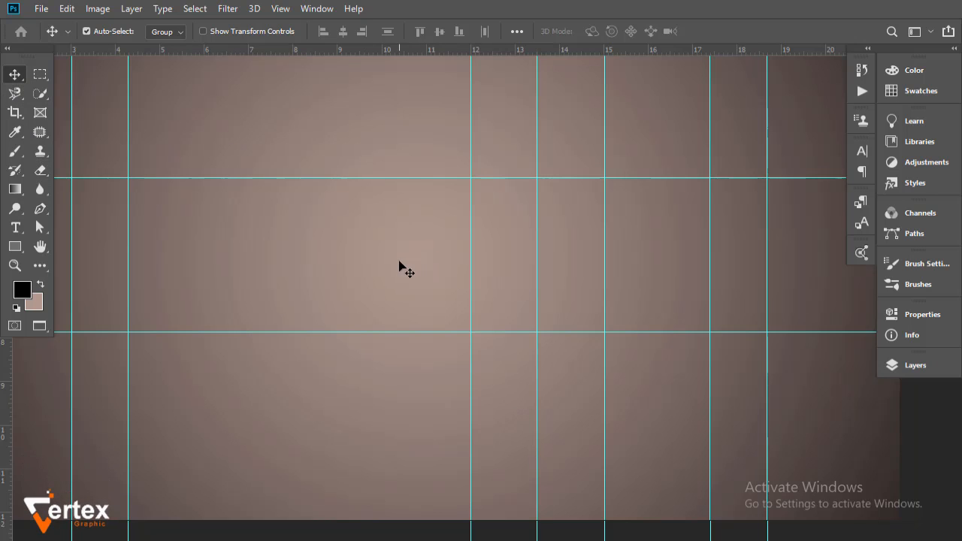
- Activate the Pen tool and place a horizontal guide midway between the two existing horizontal guides
left_click_drag(370, 260, 432, 268)
left_click(516, 278)
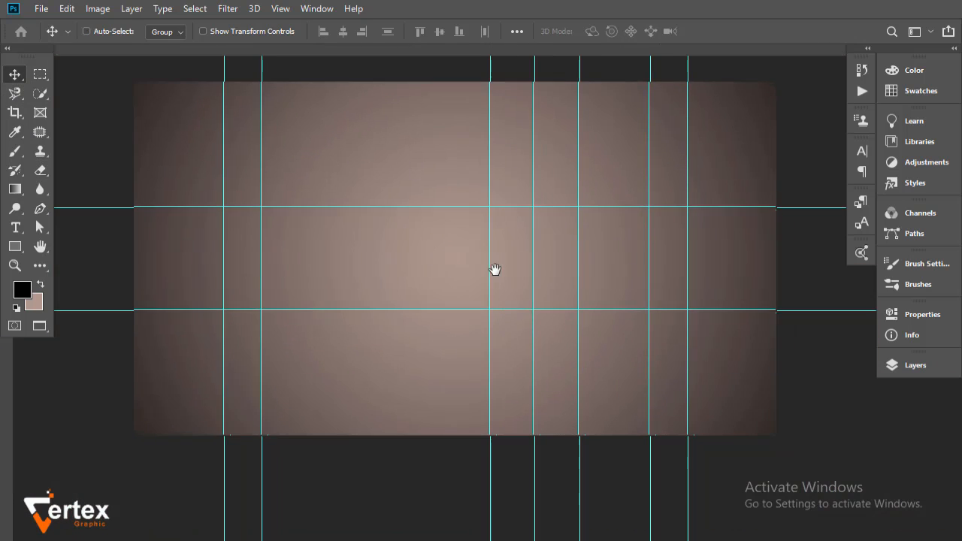
left_click(557, 278, "ctrl")
left_click_drag(558, 277, 633, 274)
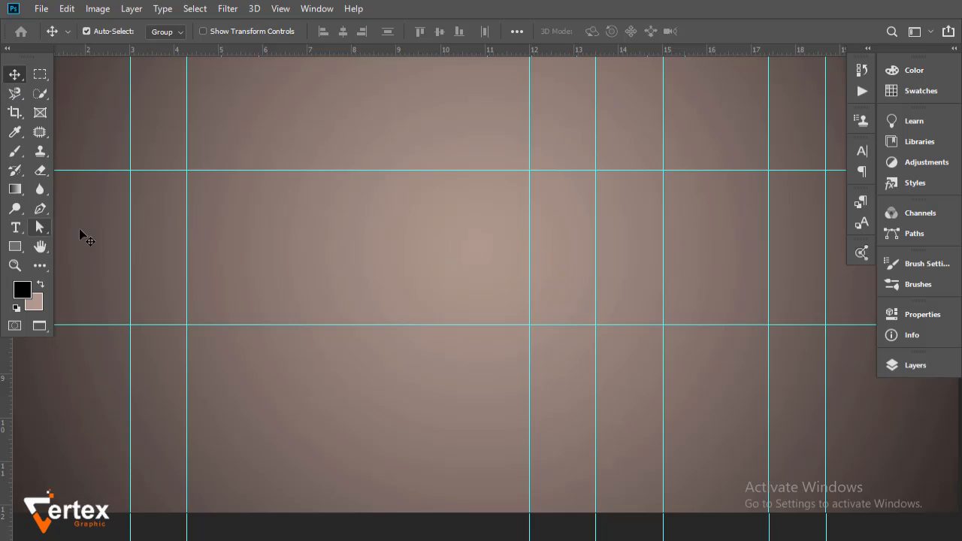
left_click(40, 208)
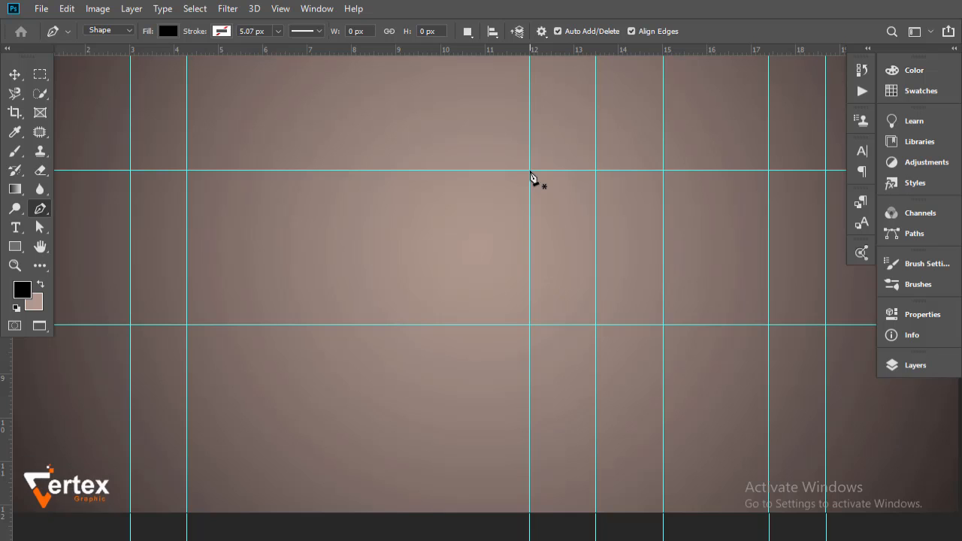
left_click(571, 203, "ctrl")
left_click(621, 239, "ctrl")
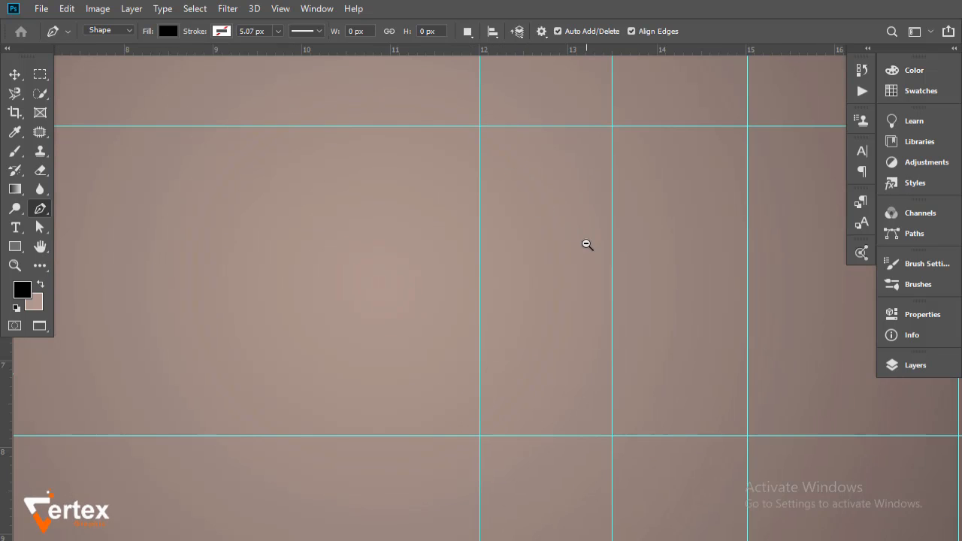
left_click(588, 245, "ctrl+alt")
left_click(580, 268, "ctrl+alt")
left_click(550, 276, "ctrl+alt")
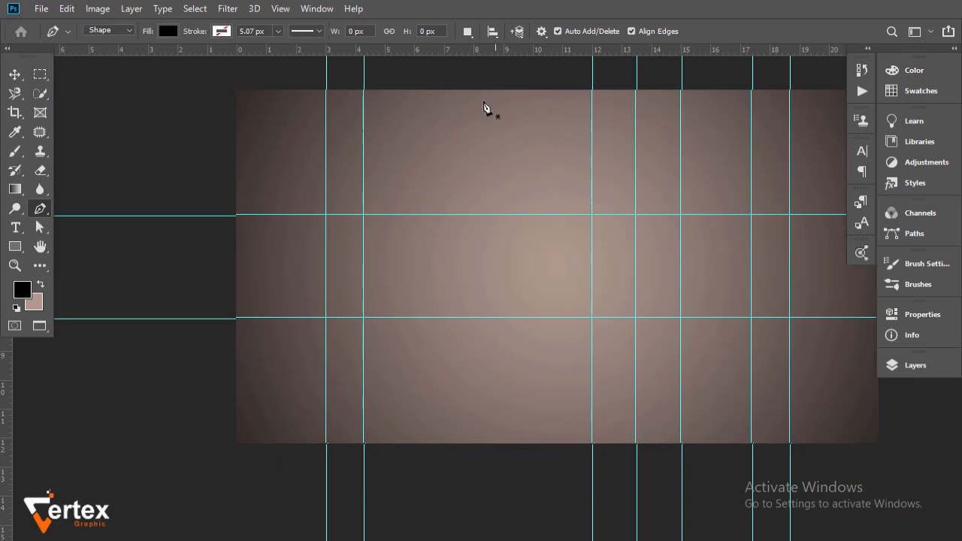
left_click_drag(470, 60, 503, 266)
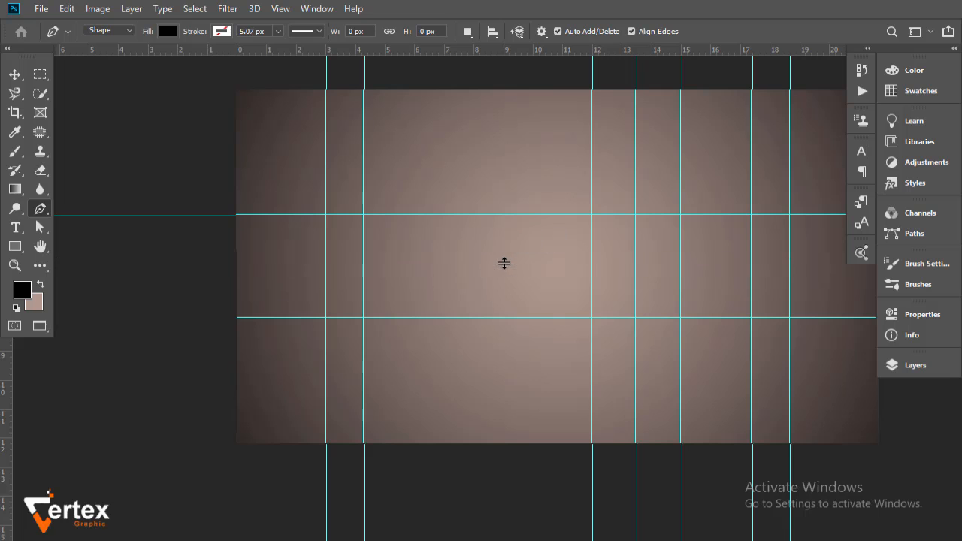
- Draw a black arrow banner, about 1630 × 421 px, from the canvas's left edge to the 13.5 guide, its head starting at the 12 guide
key("ctrl+r")
left_click_drag(669, 262, 502, 260)
key("ctrl+r")
left_click(468, 263, "ctrl")
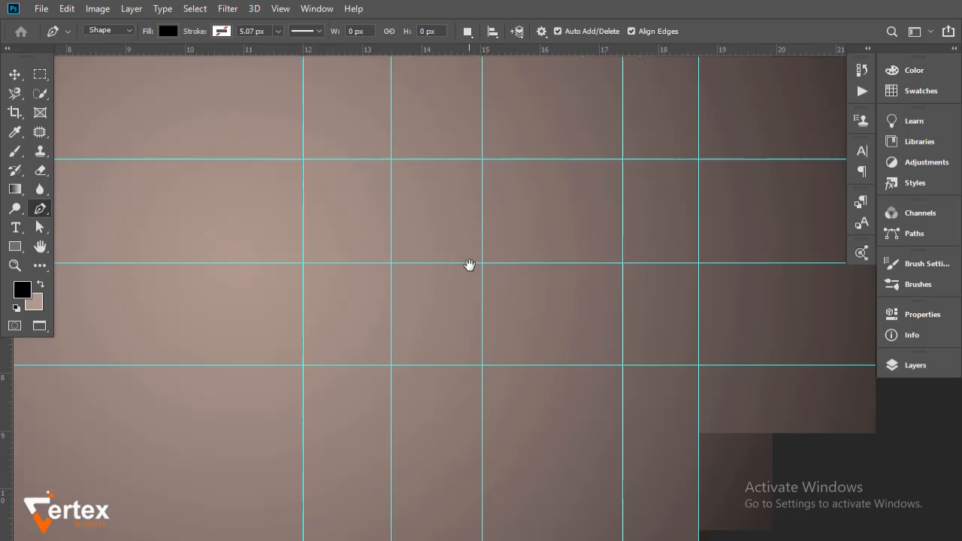
left_click(471, 263, "ctrl")
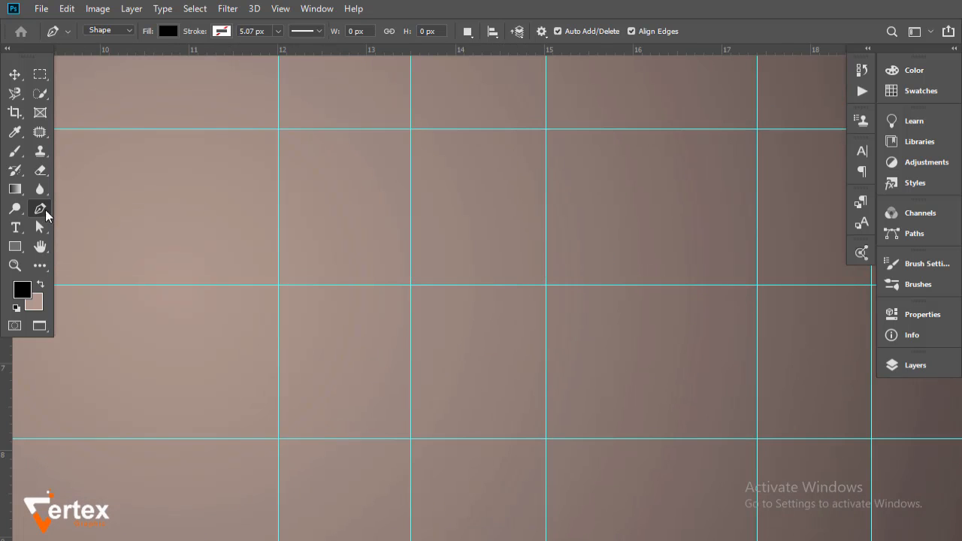
left_click(278, 129)
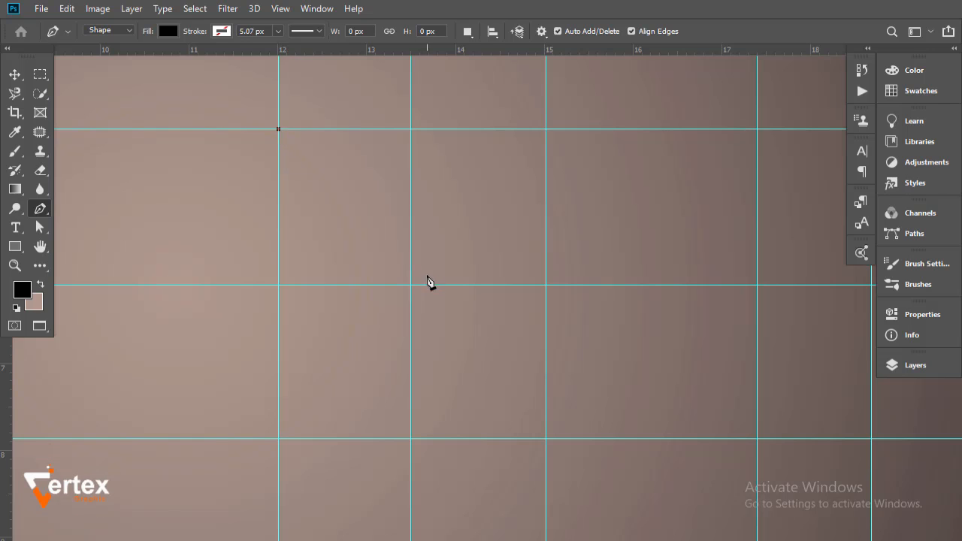
left_click(278, 438)
left_click_drag(255, 387, 563, 329)
scroll(563, 329, "down", 2)
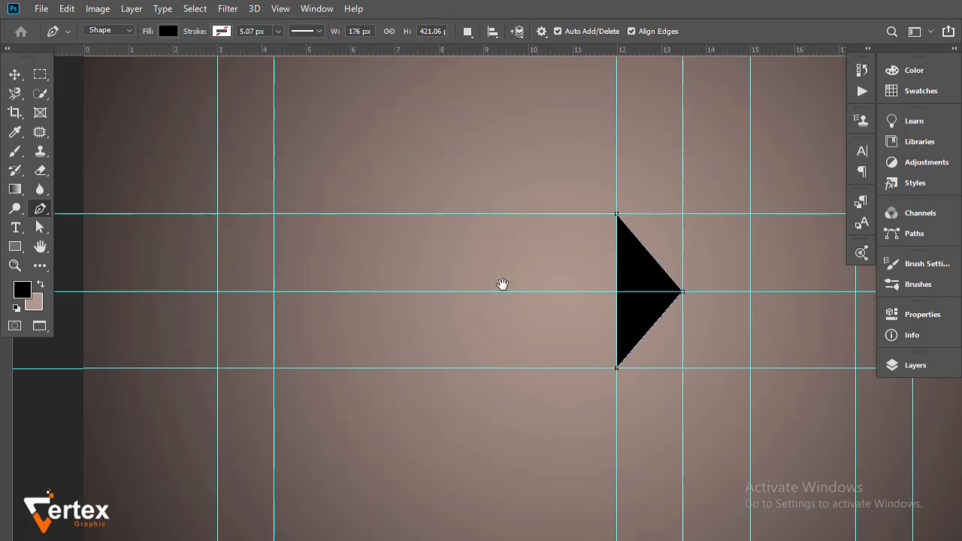
scroll(503, 285, "down", 2)
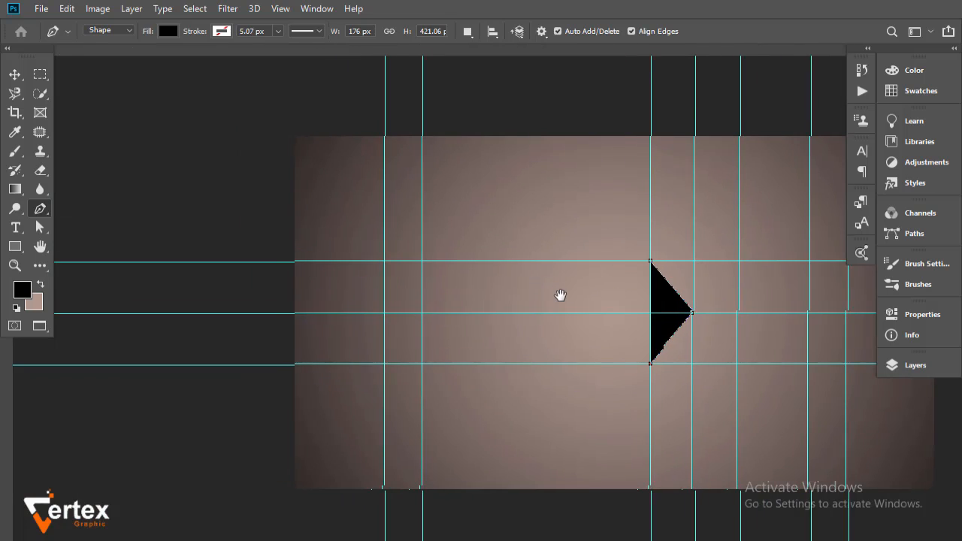
left_click(302, 366)
left_click(295, 264)
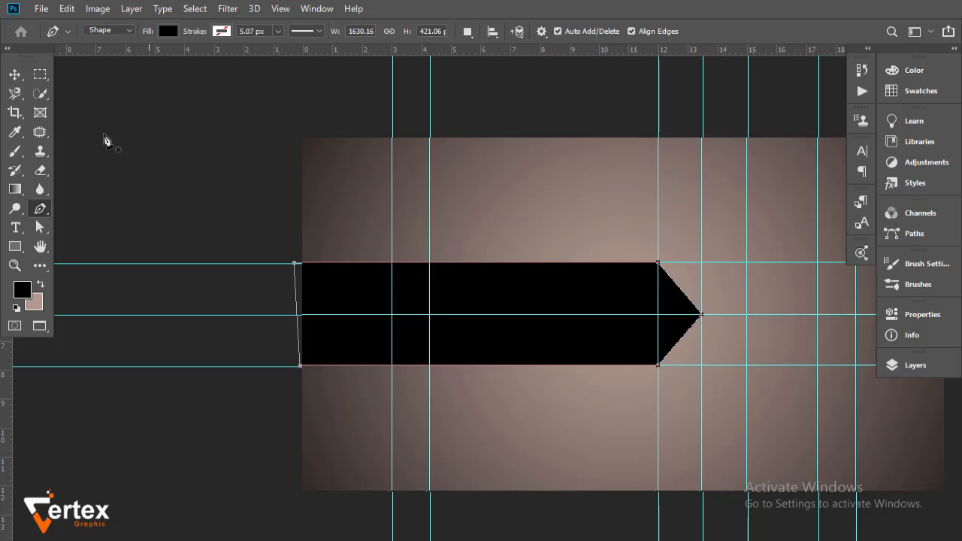
- Fill the arrow banner with colour a15858 and hide the layer list
left_click(15, 74)
left_click(930, 372)
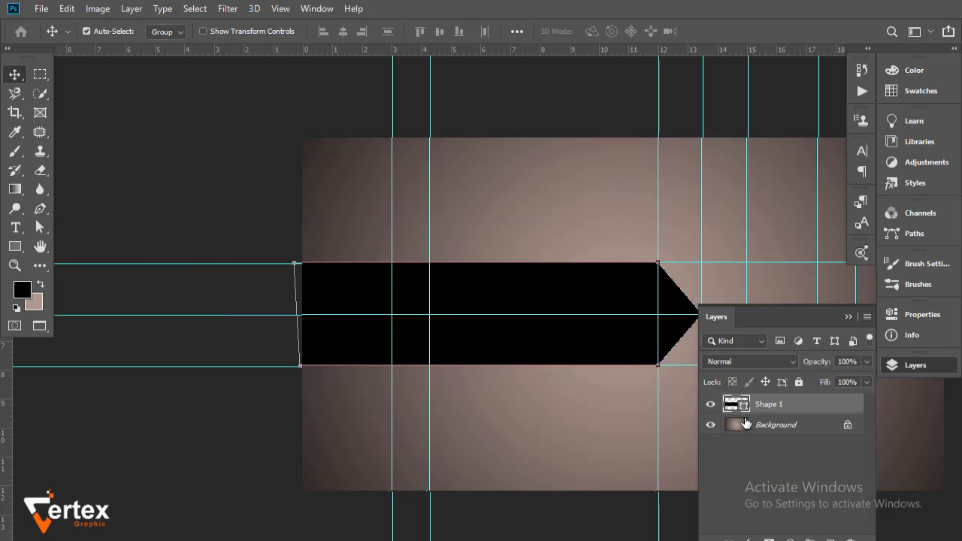
double_click(735, 405)
type("a15658")
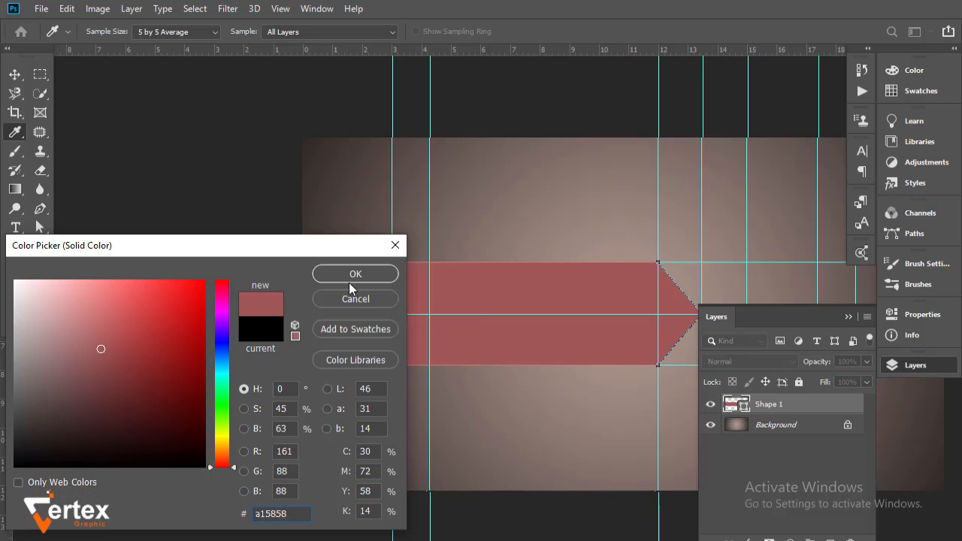
left_click(349, 277)
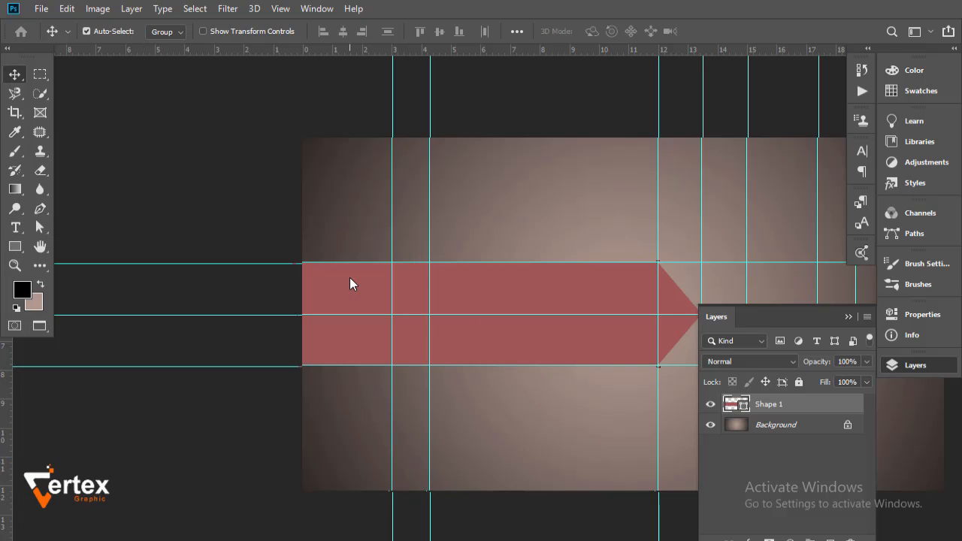
left_click(851, 319)
- Draw a black chevron about 356 × 421 px around the banner's head, its outer tip at the 15 guide and inner tip near 14
left_click_drag(707, 324, 547, 298)
left_click(546, 298, "ctrl")
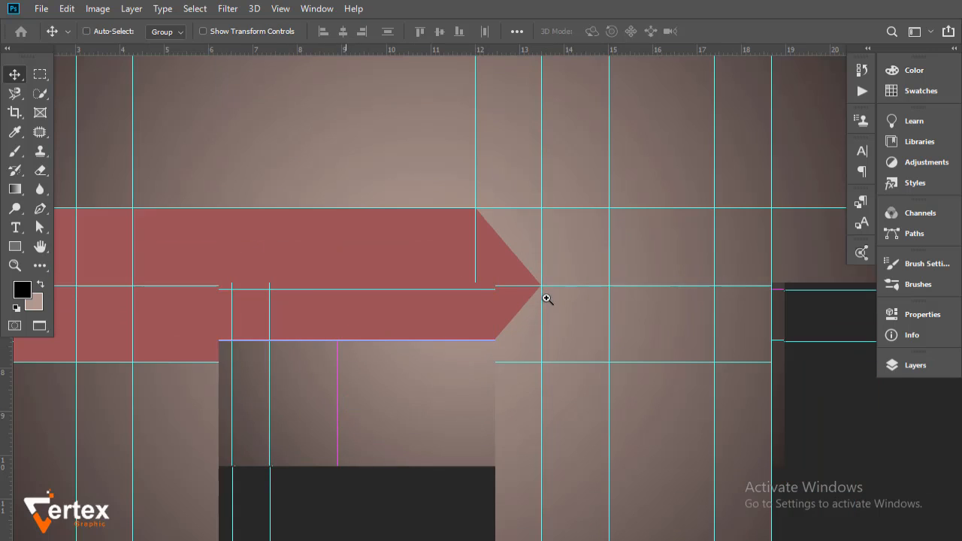
left_click(573, 286, "ctrl")
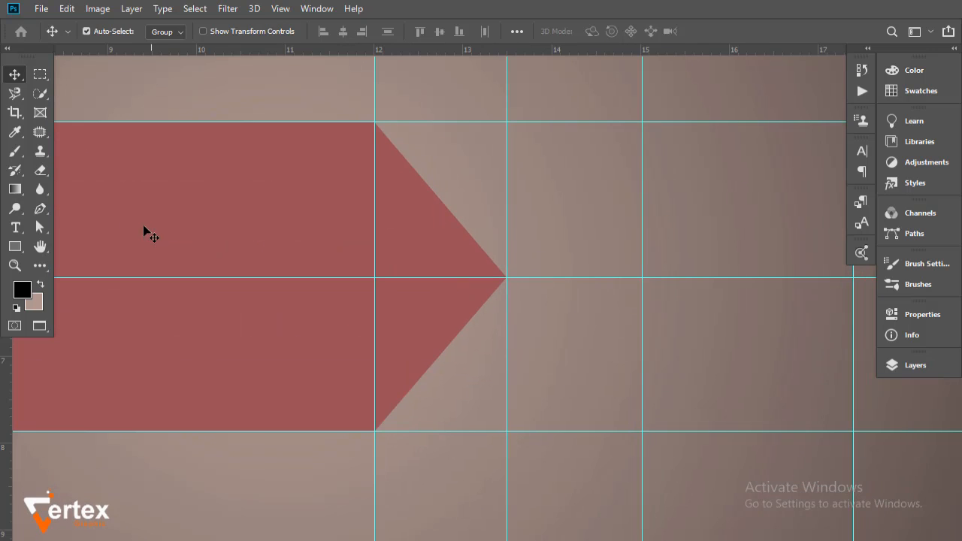
left_click(42, 210)
key("v")
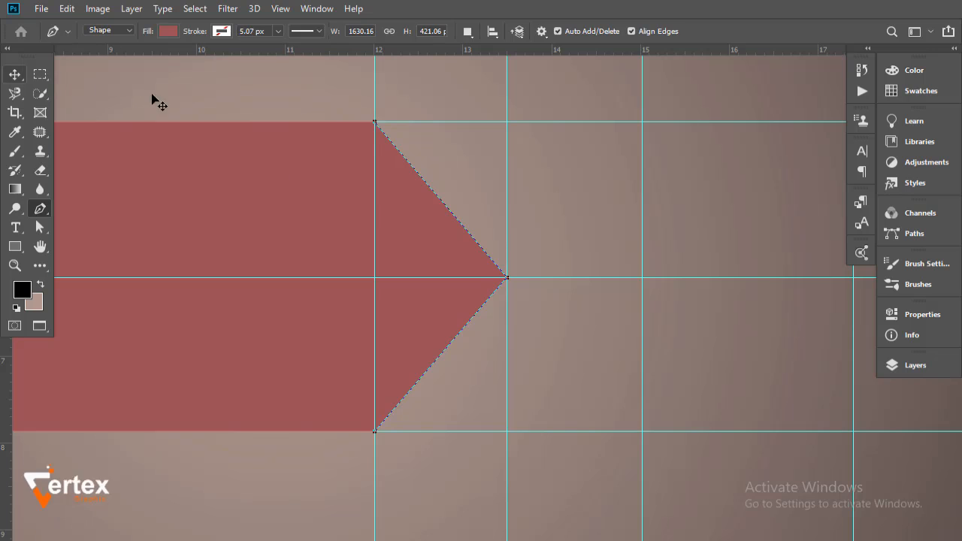
left_click(42, 209)
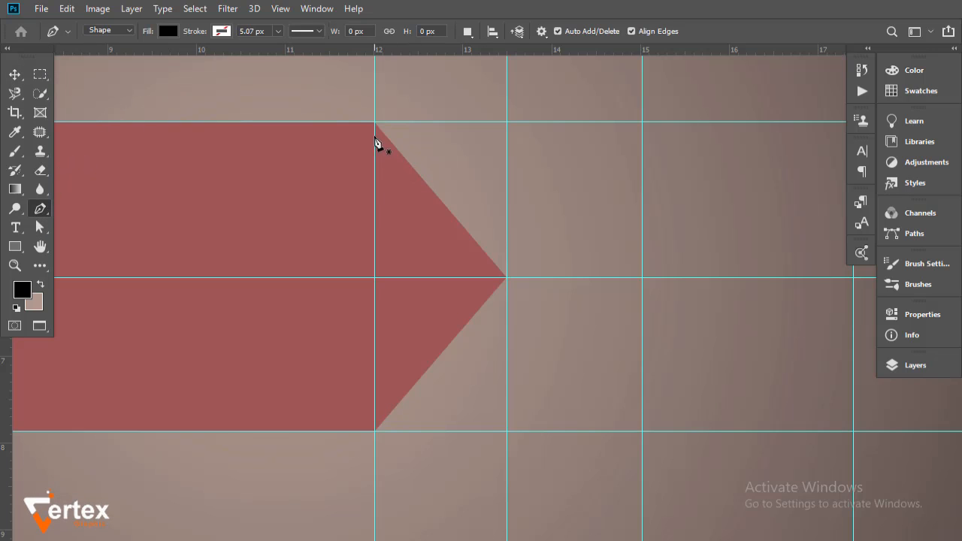
left_click(643, 278)
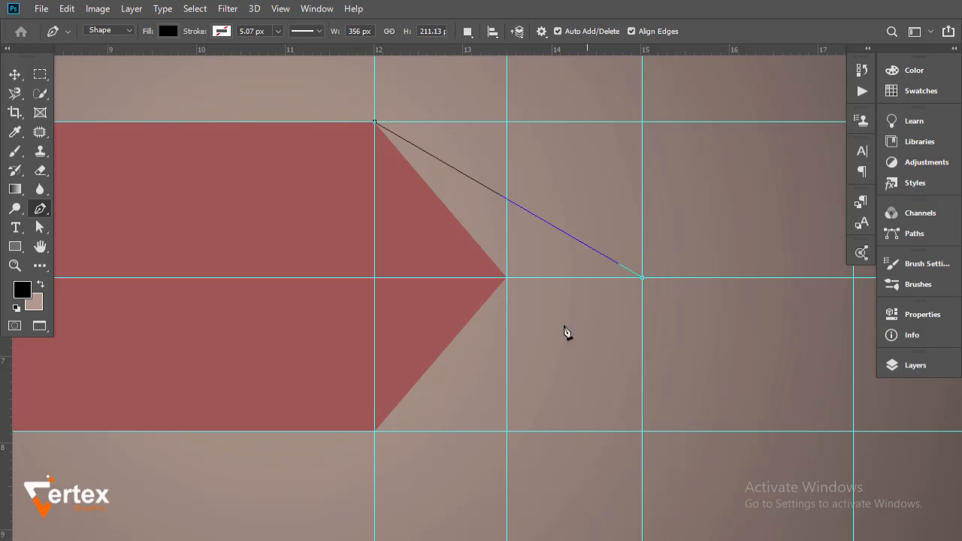
left_click(375, 432)
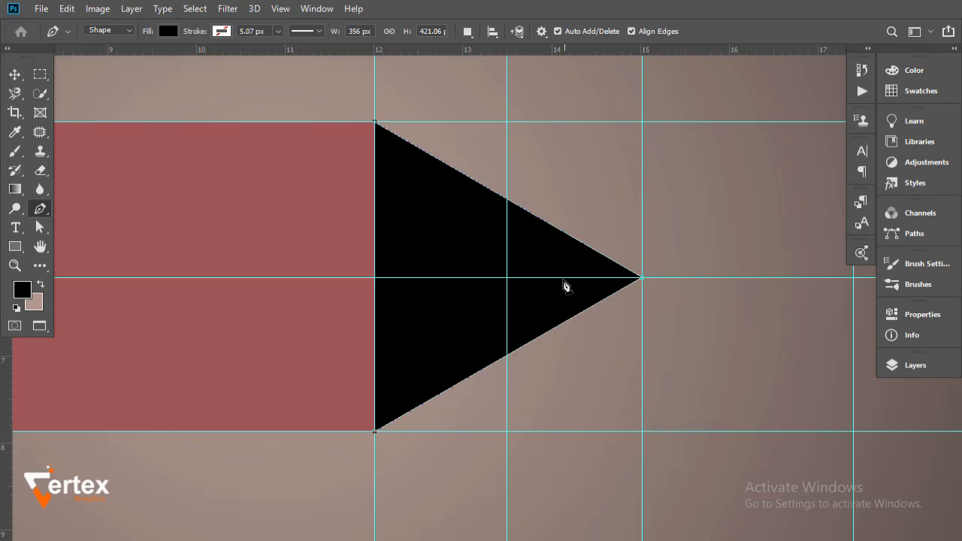
left_click(554, 279)
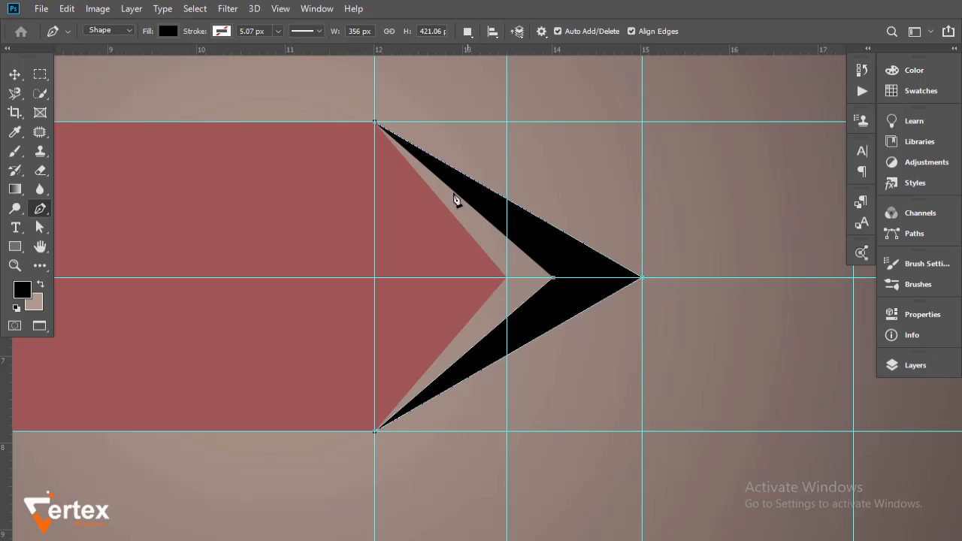
- Recolour the chevron to a15858 by sampling the arrow banner, and deselect it
left_click(18, 74)
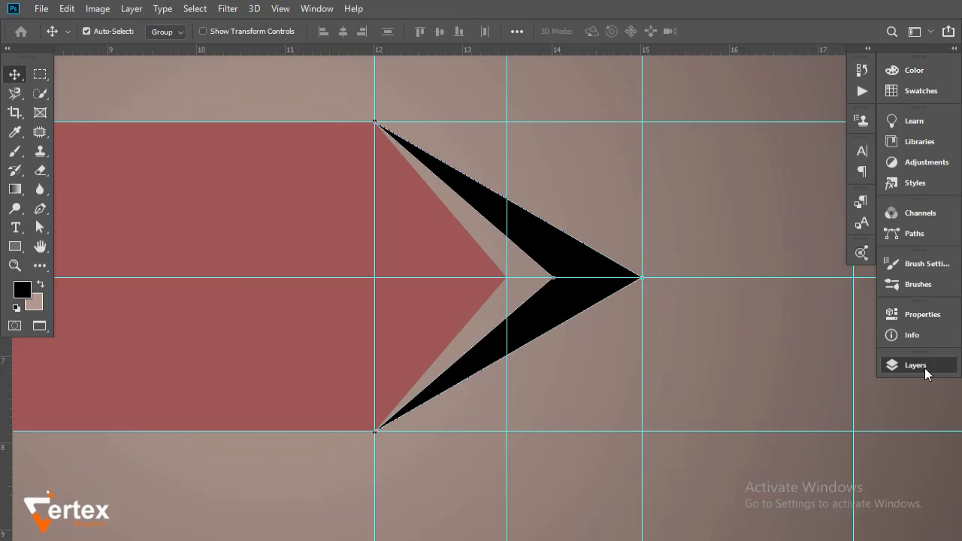
left_click(925, 369)
double_click(729, 410)
left_click(272, 214)
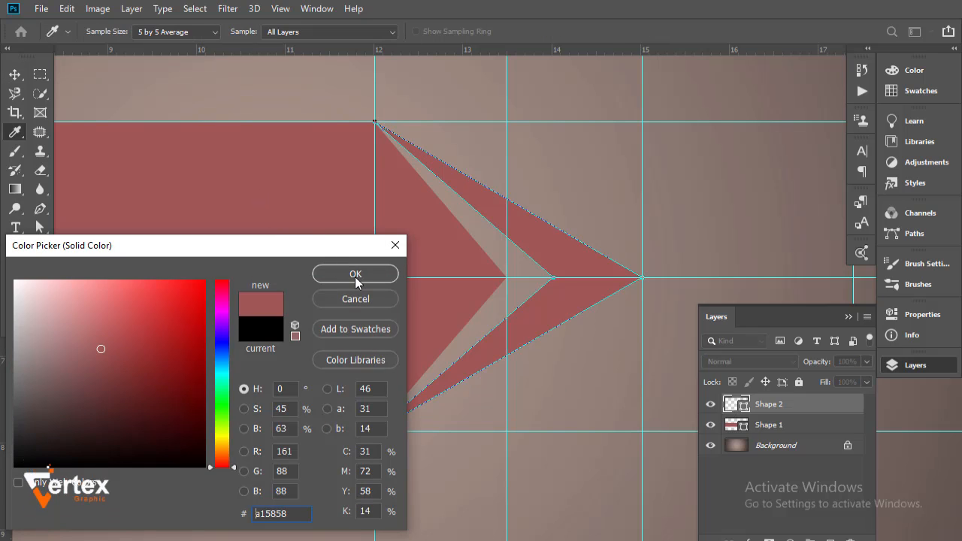
left_click(384, 273)
left_click(137, 91)
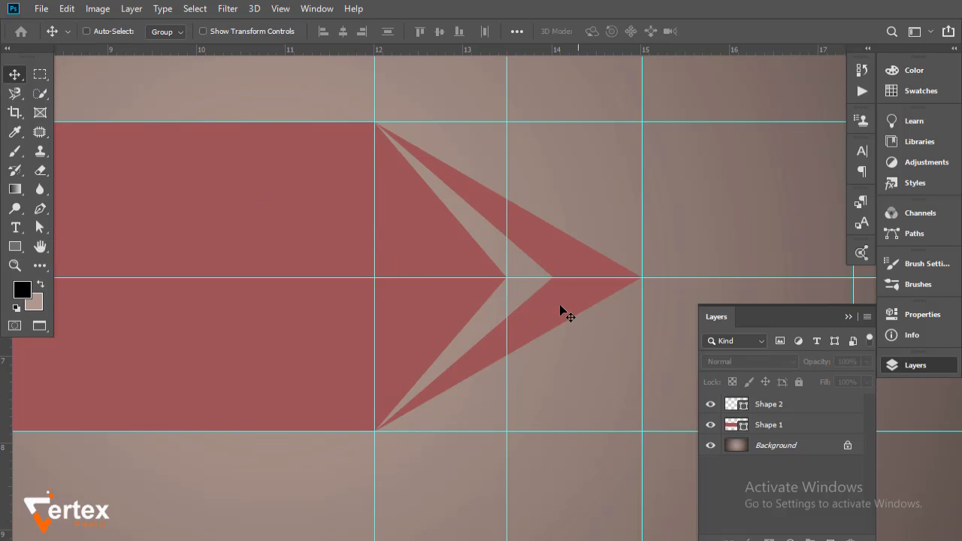
- Hide the layer list and draw a black 216 × 216 px square above the chevron's tip
scroll(539, 283, "down", 1)
left_click(752, 327)
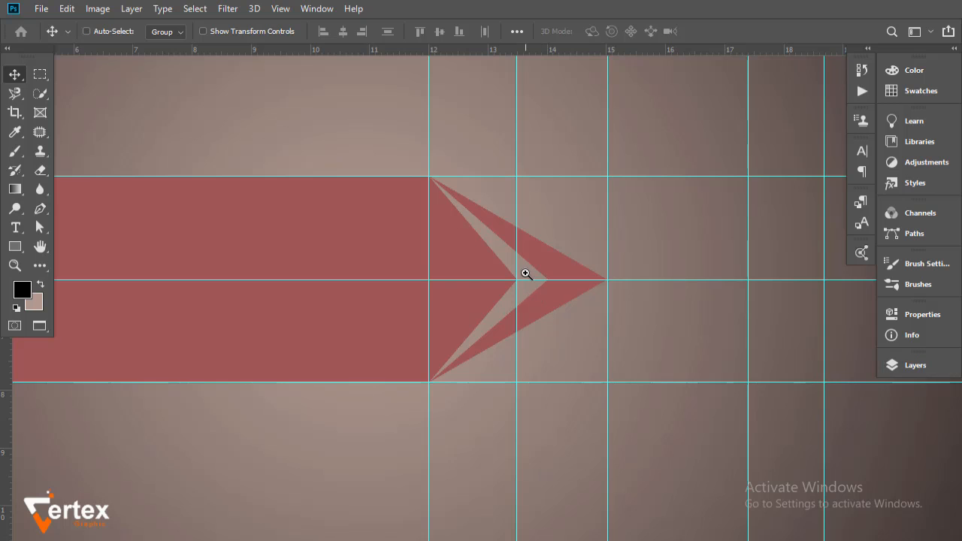
scroll(530, 273, "up", 1)
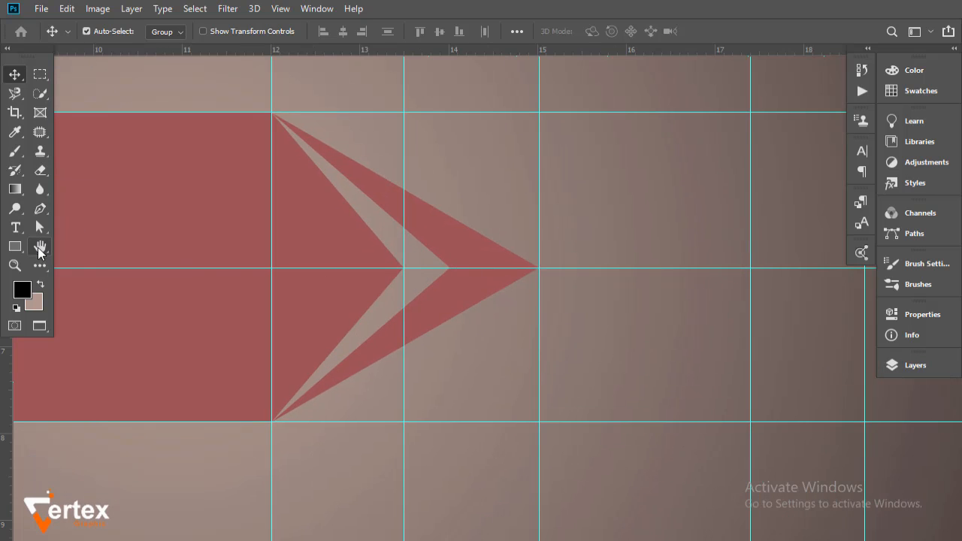
left_click(14, 246)
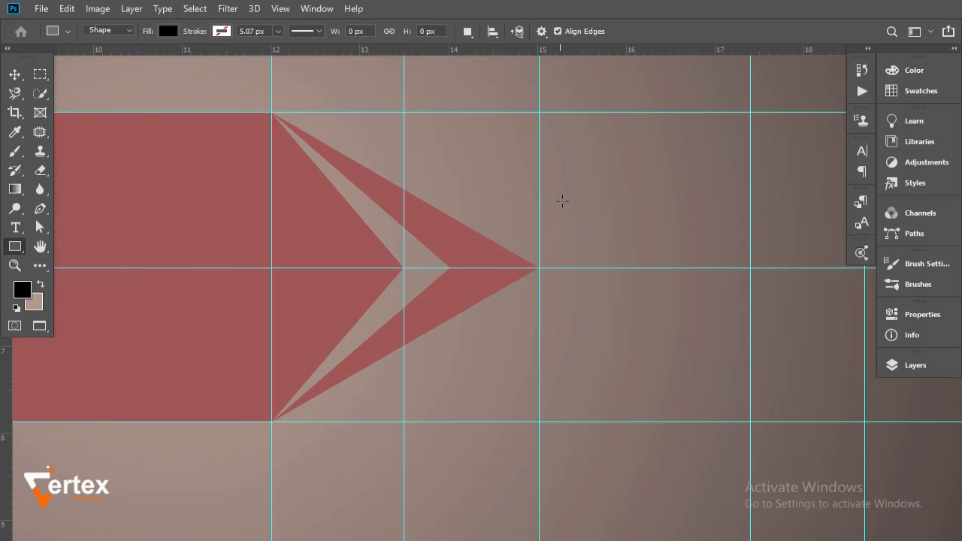
left_click_drag(554, 128, 633, 273)
key("v")
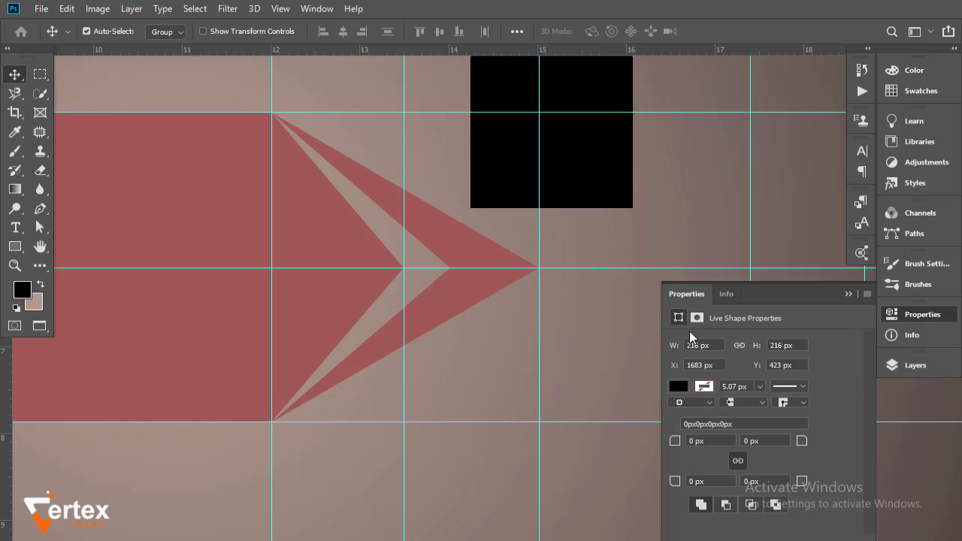
left_click(848, 294)
- Centre the black square vertically on the middle horizontal guide at X 1835 px, Y 720 px, and rotate it 45 degrees
key("ctrl+t")
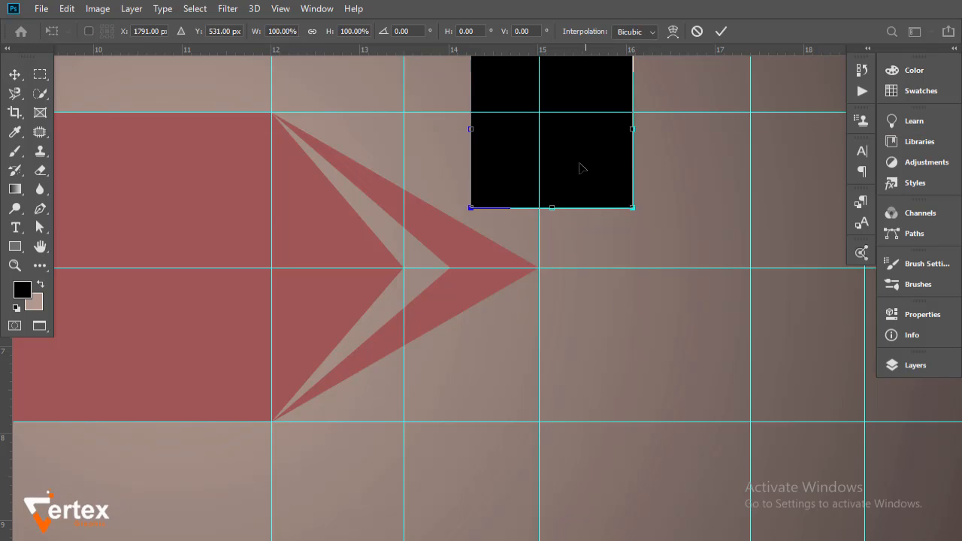
left_click_drag(580, 167, 612, 307)
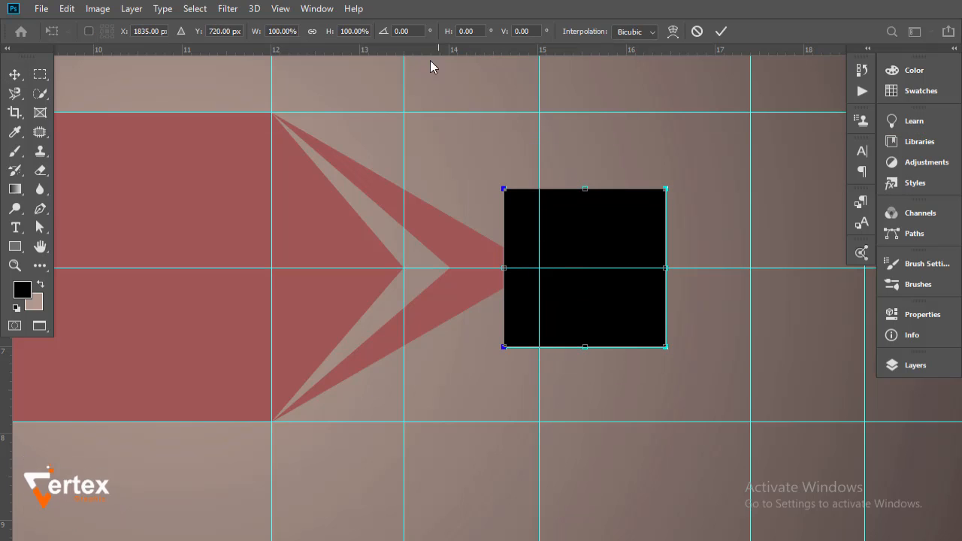
type("45")
key("Return")
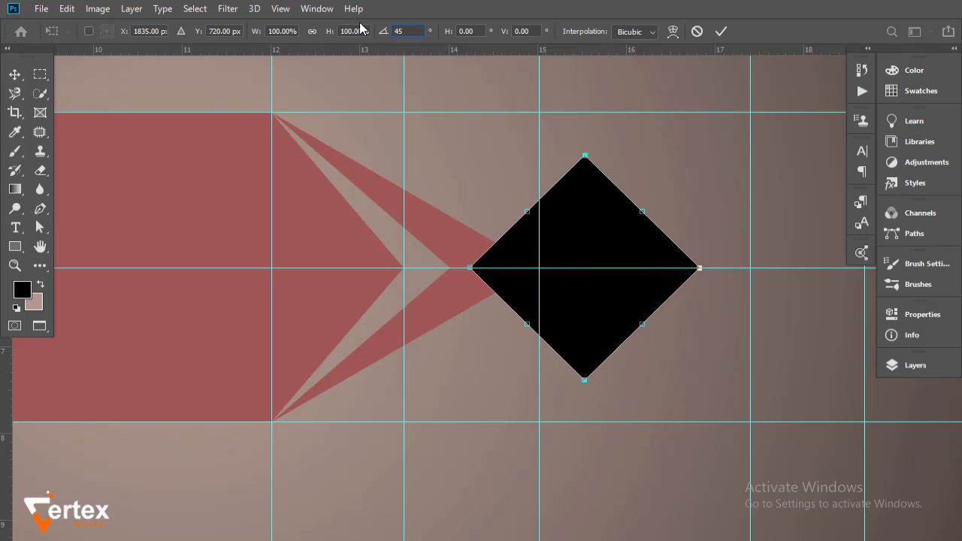
key("Return")
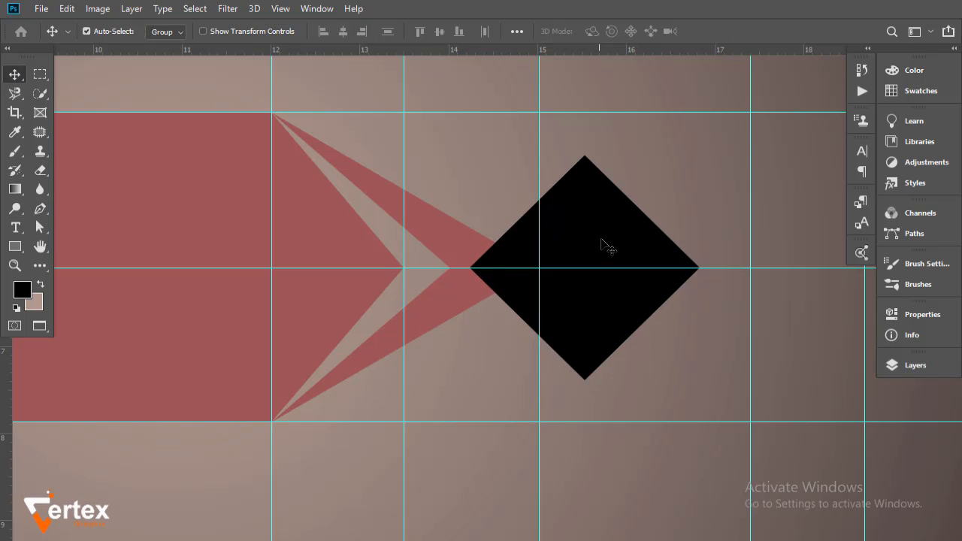
- Move the black diamond left along the middle guide over the banner and chevron tips, centring it at about X 1640 px
left_click_drag(601, 239, 466, 243)
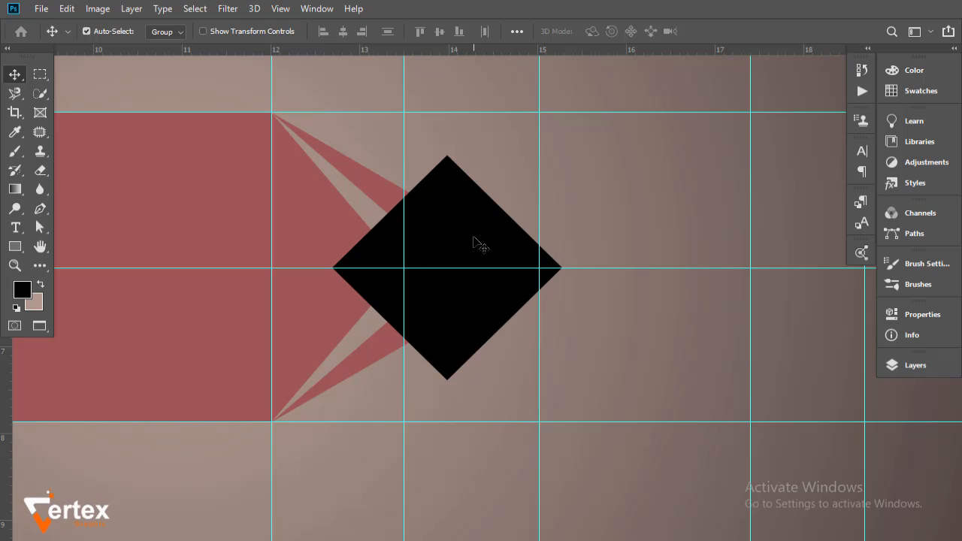
key("Left")
key("Left")
key("Left")
key("Left")
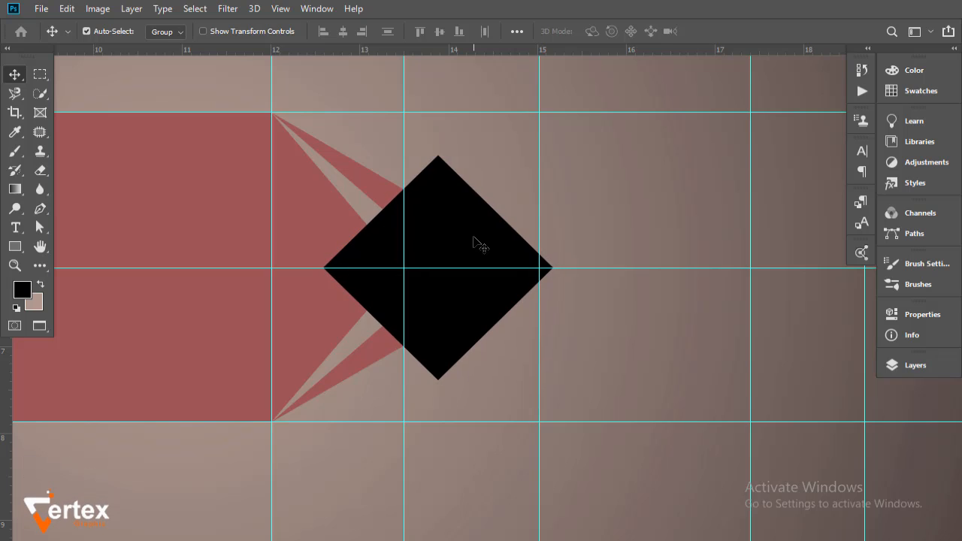
- Duplicate the black diamond's layer and scale the copy about its centre to about 94%
left_click(910, 368)
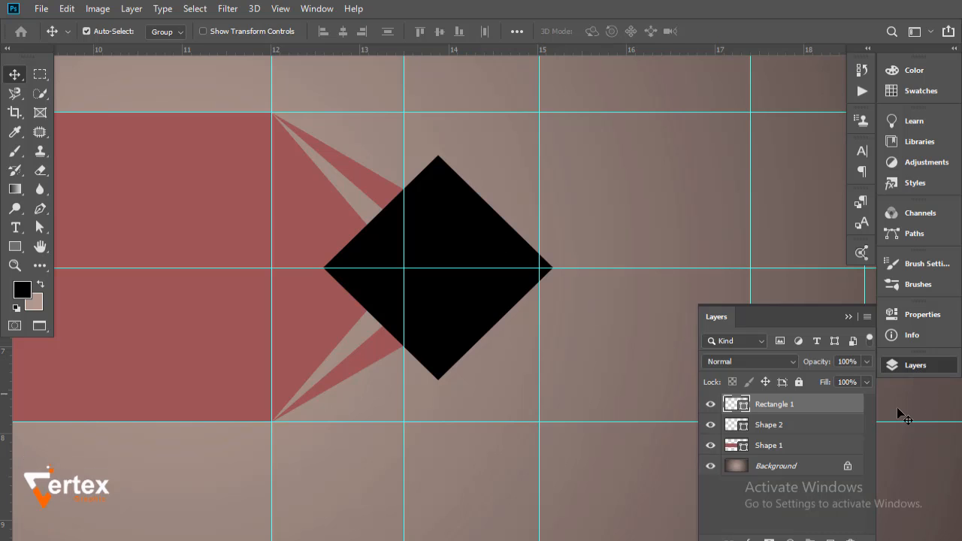
left_click_drag(785, 415, 831, 538)
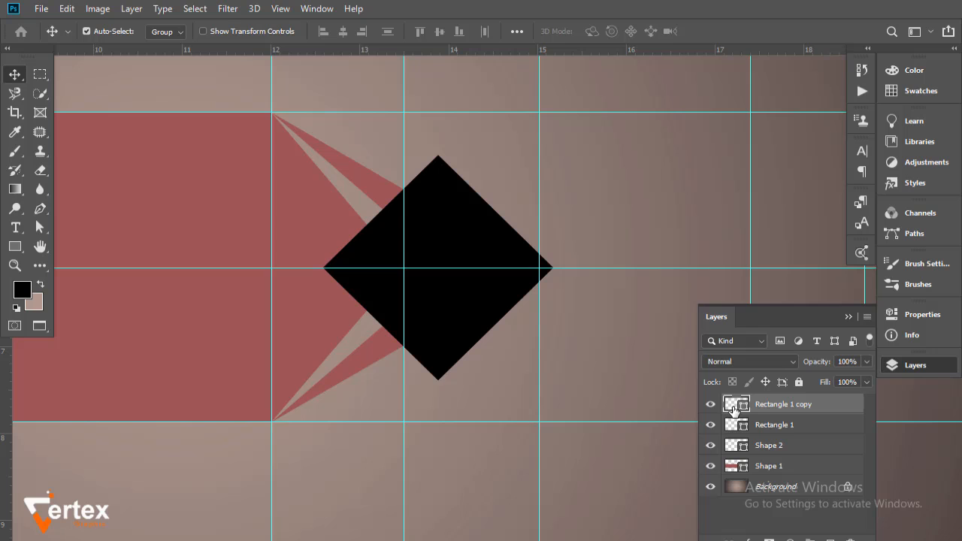
key("ctrl+t")
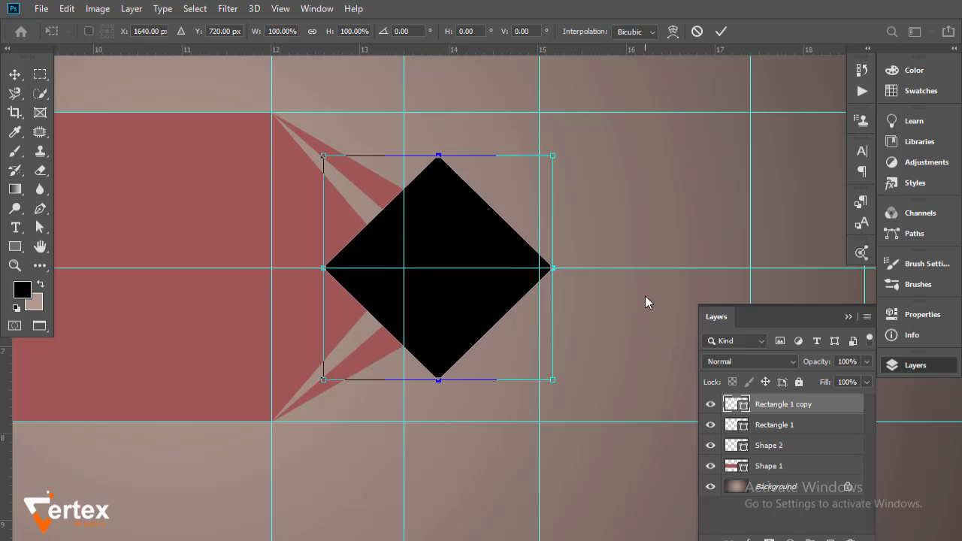
left_click_drag(555, 155, 546, 161)
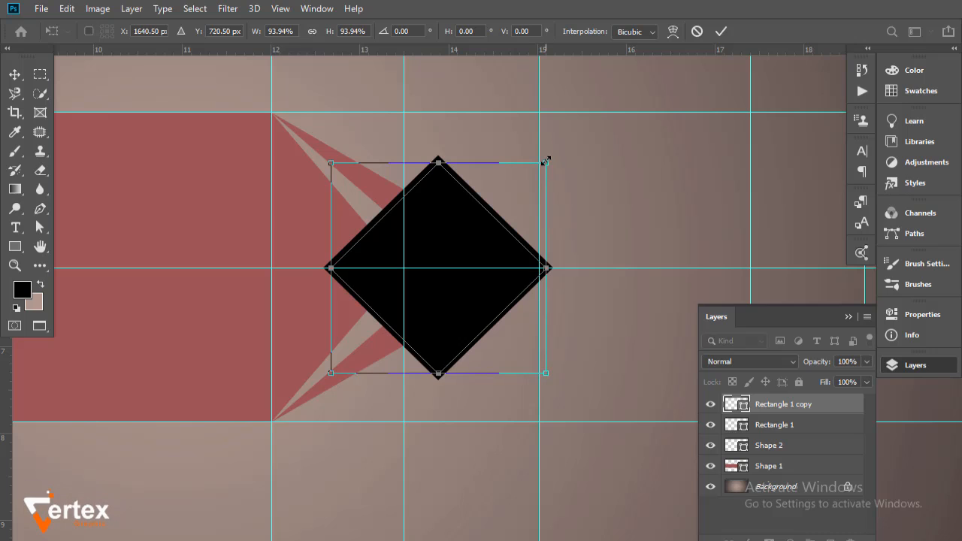
key("Return")
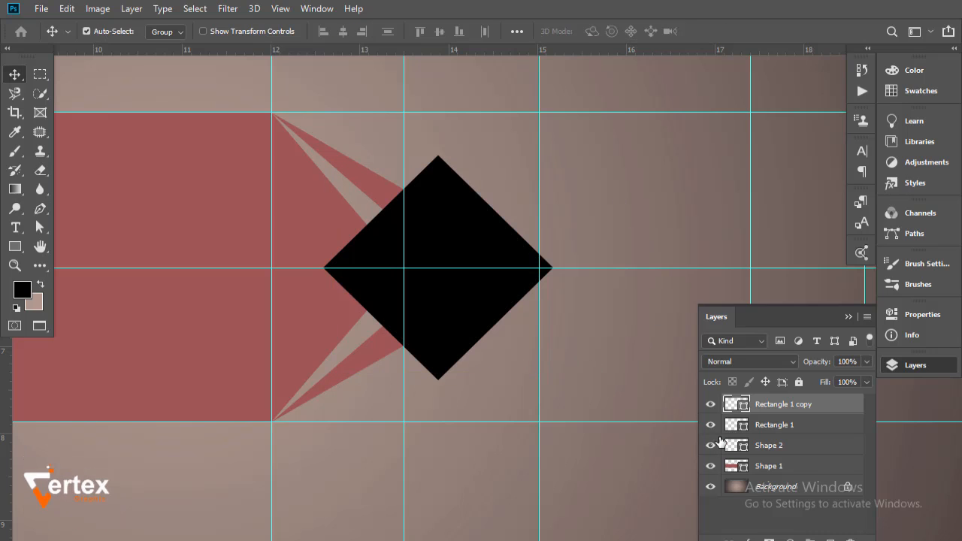
- Recolour the smaller black diamond dark grey-brown #4d4343 and duplicate its layer
double_click(736, 404)
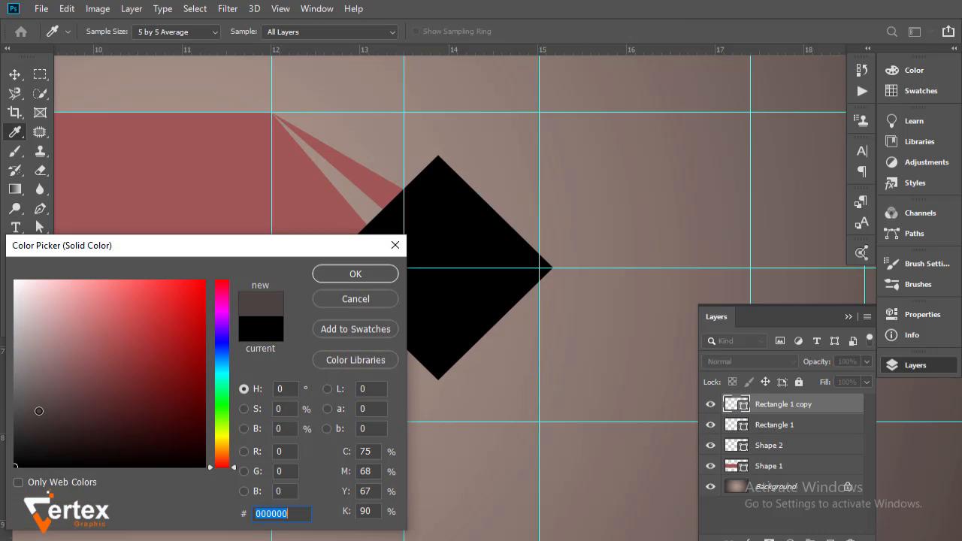
left_click(342, 272)
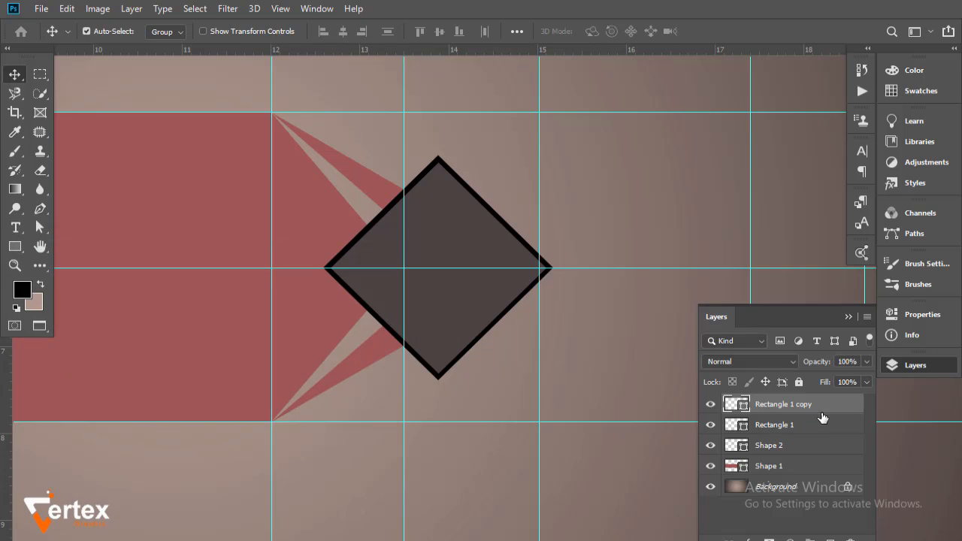
left_click_drag(823, 418, 830, 540)
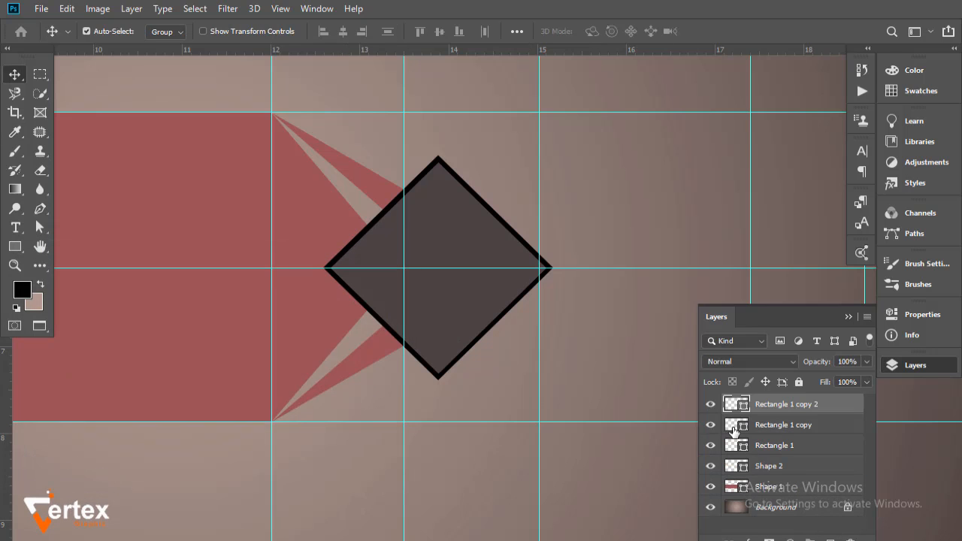
- Combine the "Rectangle 1 copy" and "Rectangle 1" diamonds by subtracting the smaller from the larger, leaving a thin diamond frame
left_click(735, 430)
left_click(794, 448, "shift")
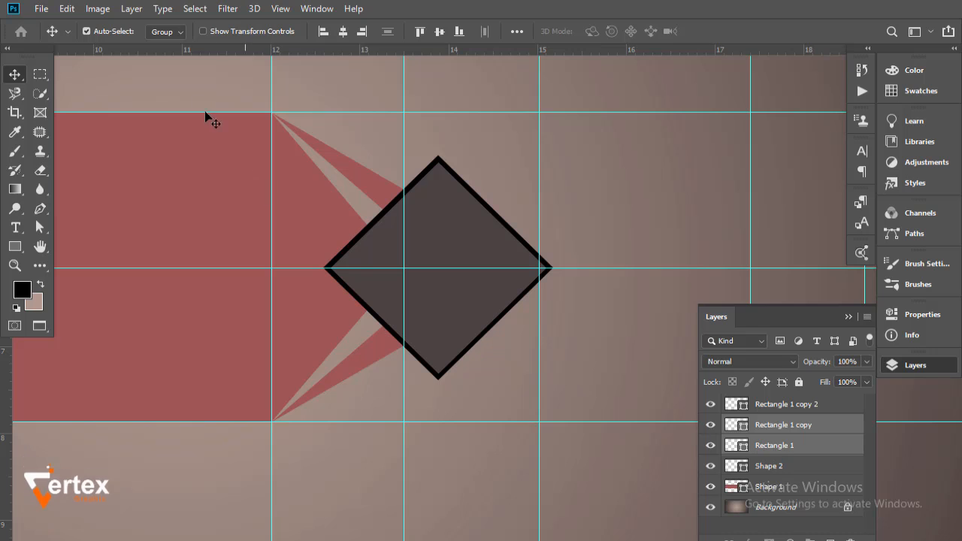
left_click(132, 8)
mouse_move(272, 422)
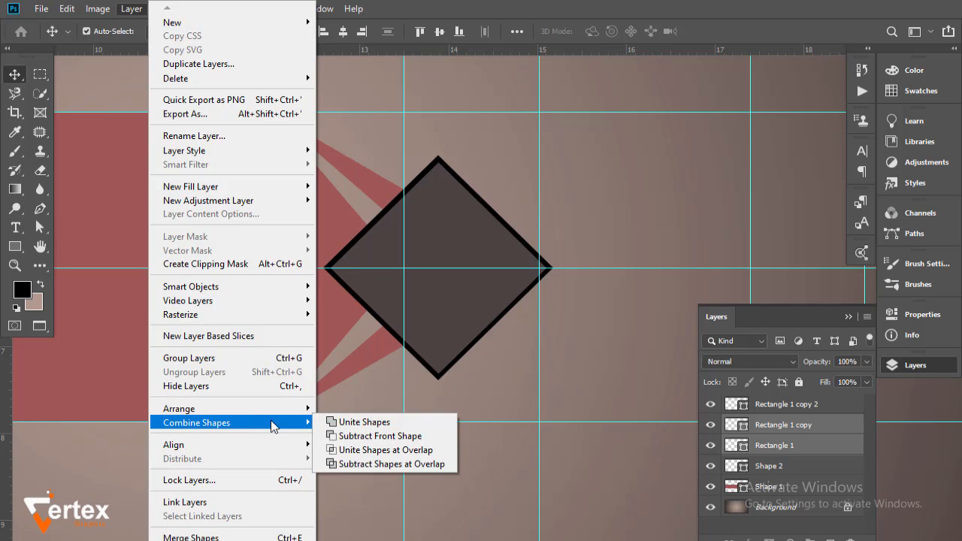
left_click(349, 380)
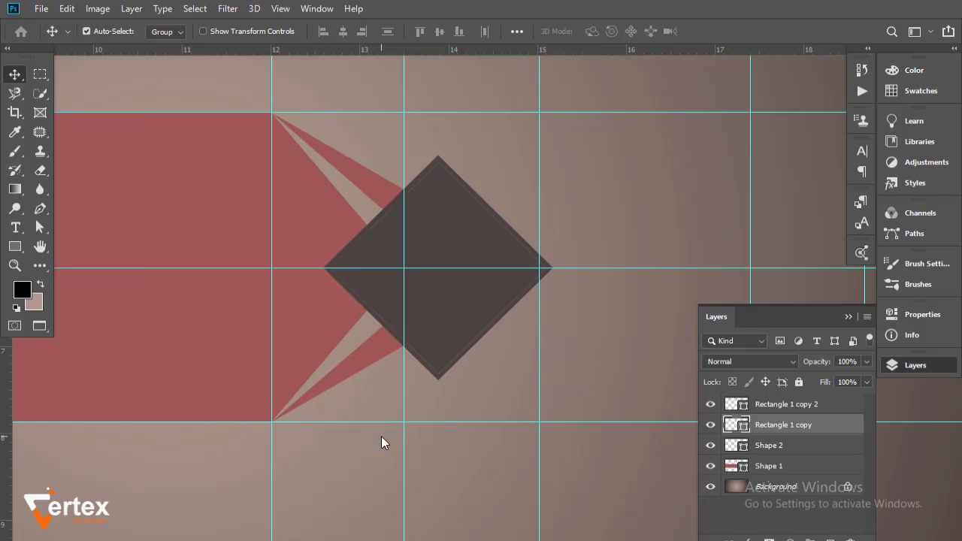
- Hide the top diamond temporarily, fill the diamond frame with white #ffffff, and show the top diamond again
left_click(711, 405)
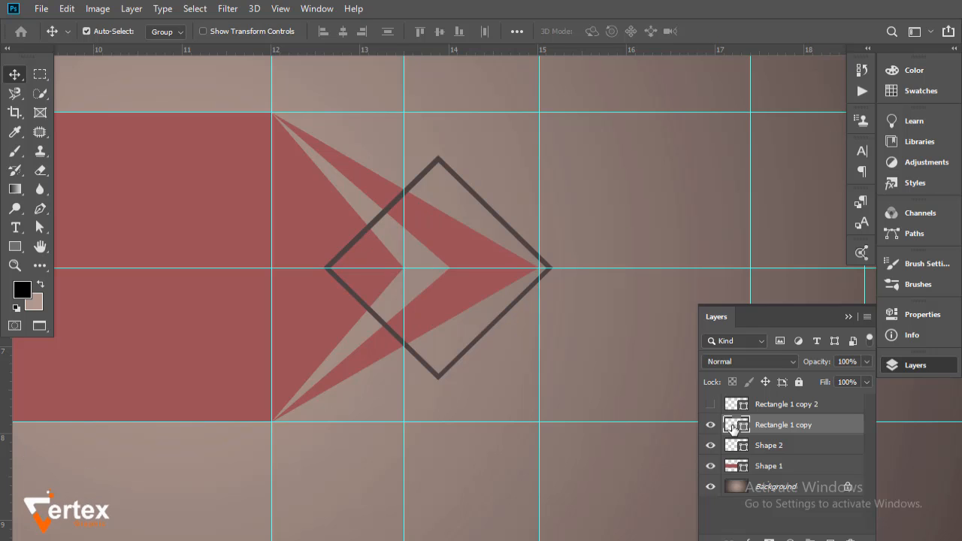
double_click(736, 425)
type("ffffff")
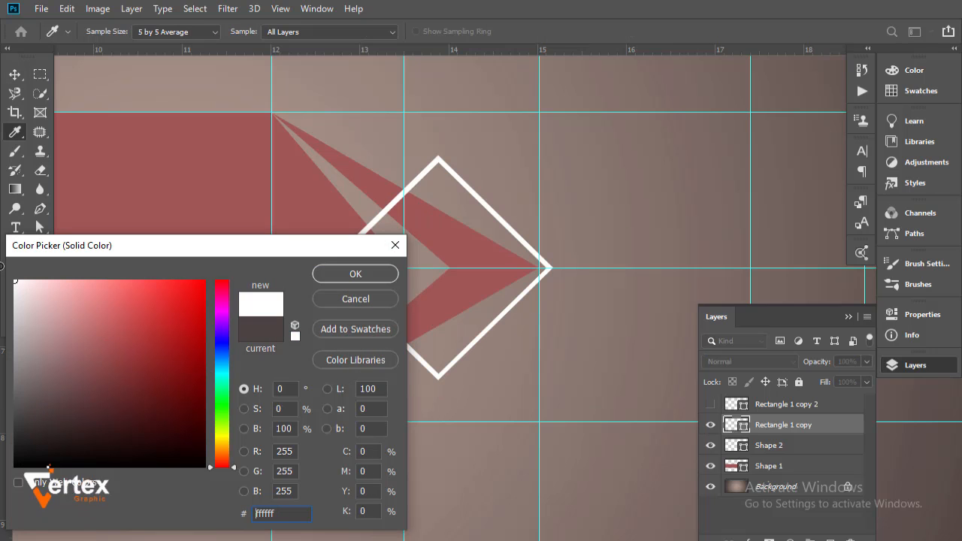
left_click(359, 274)
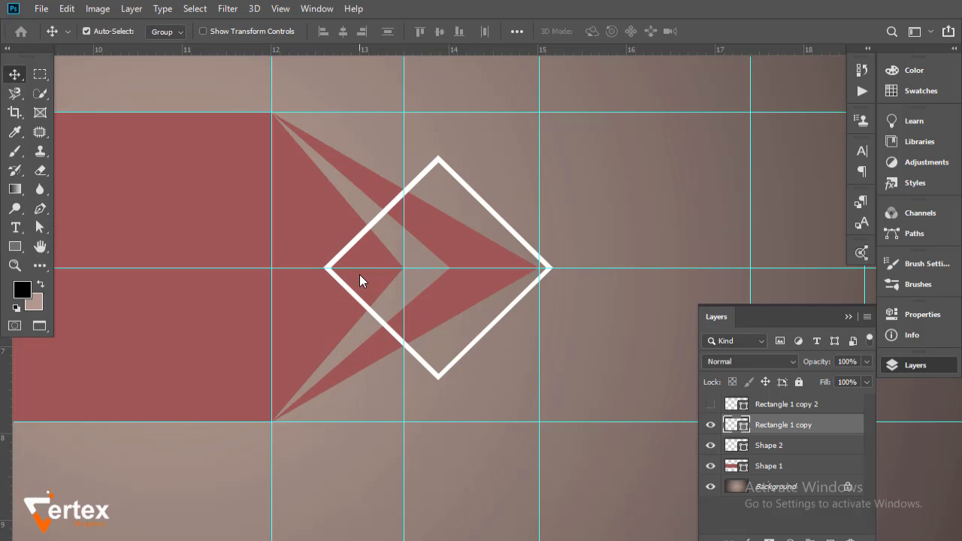
left_click(711, 405)
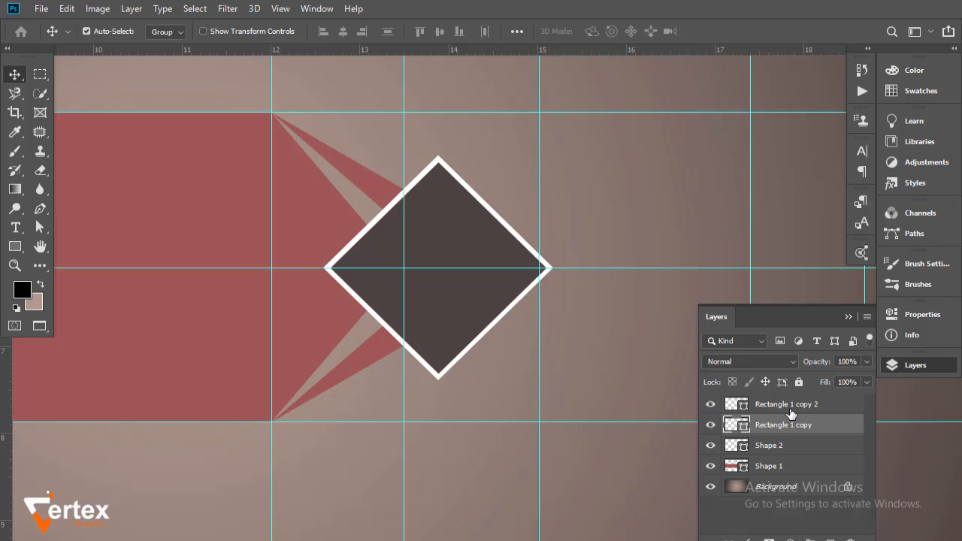
- Duplicate the "Rectangle 1 copy 2" layer and rename the copy "image"
left_click(794, 407)
left_click_drag(805, 410, 831, 539)
double_click(797, 404)
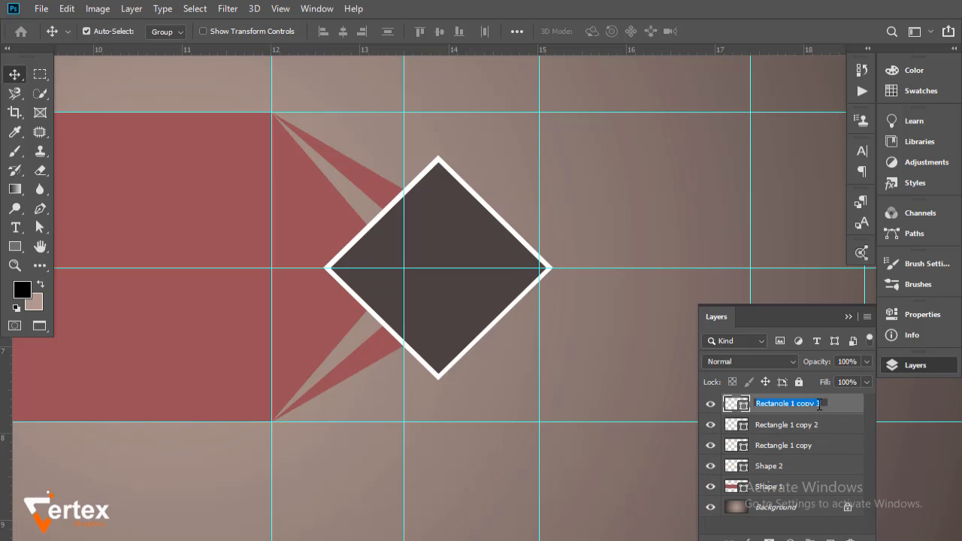
type("image")
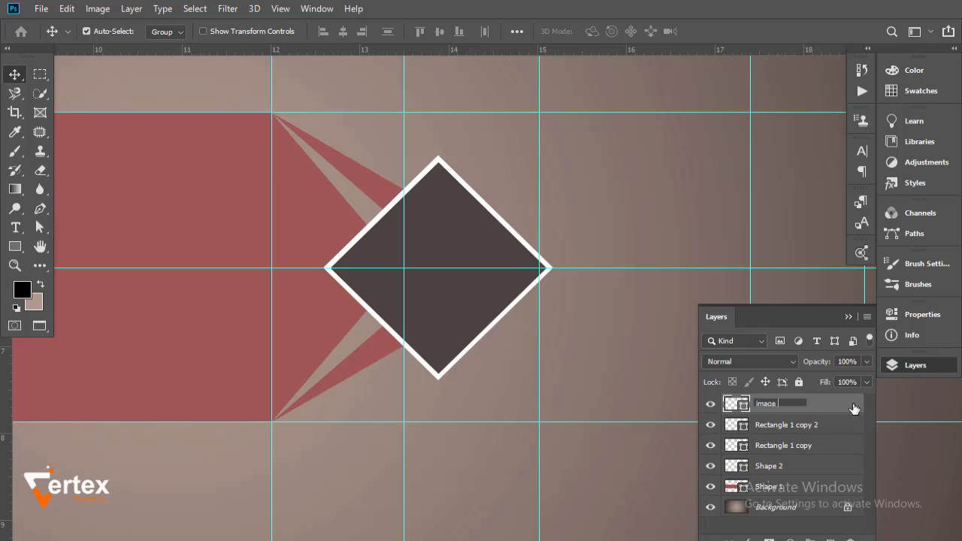
key("Return")
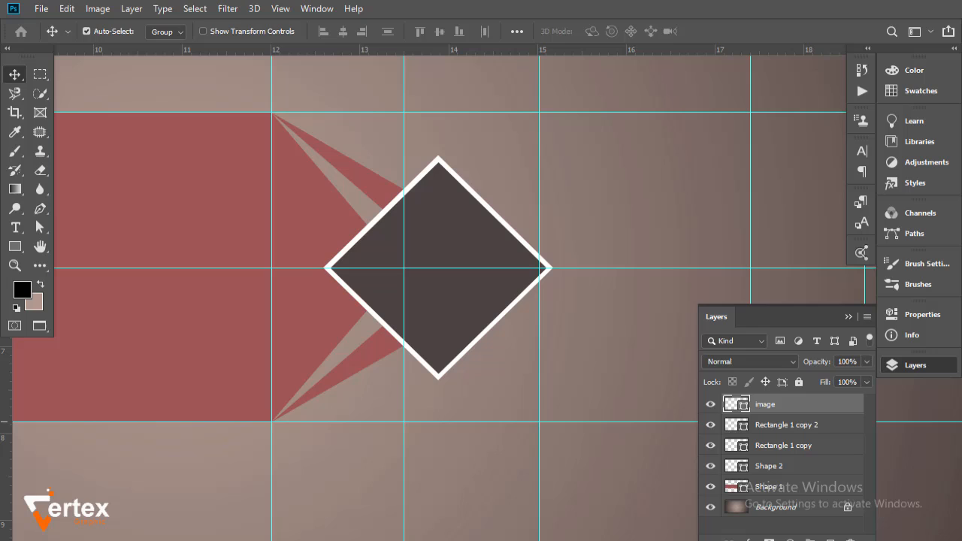
- Embed the pexels photo of the woman with a book above the "image" layer, scale it to 2.45% over the diamond, and clip it
left_click(829, 427)
left_click(779, 406)
left_click(39, 9)
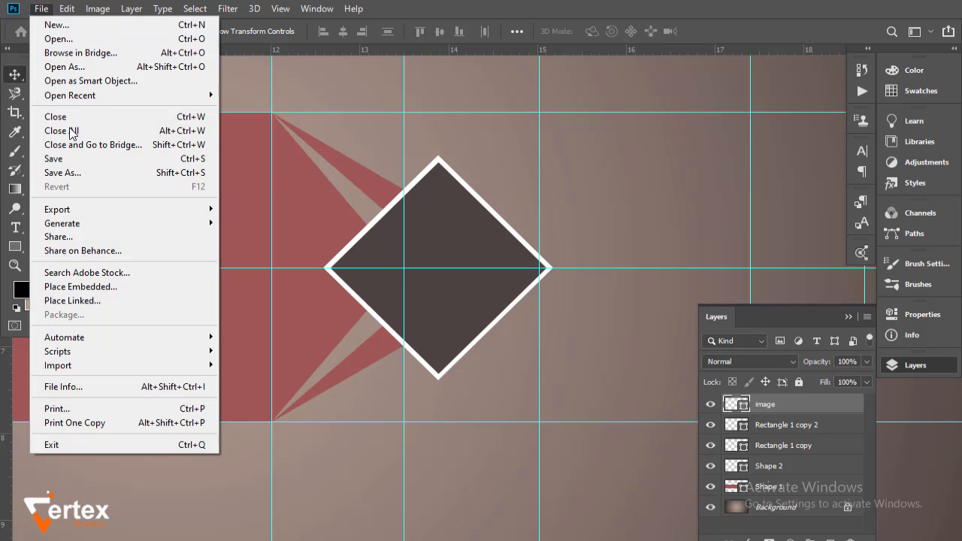
left_click(102, 282)
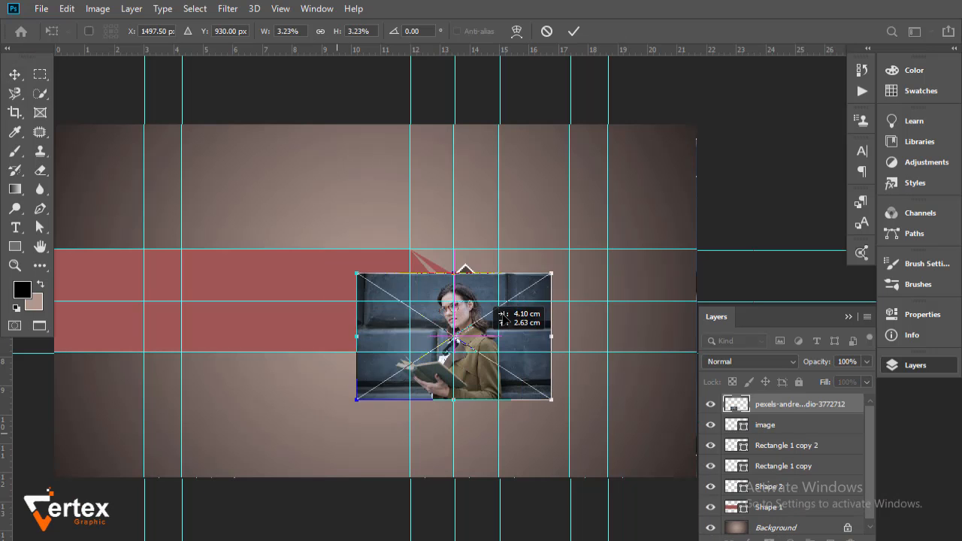
mouse_move(495, 321)
left_mouse_down()
mouse_move(527, 275)
mouse_move(485, 299)
mouse_move(494, 306)
left_mouse_up()
left_click(484, 304, "ctrl")
left_click(483, 304, "ctrl")
left_click(483, 304, "ctrl")
key("alt+space")
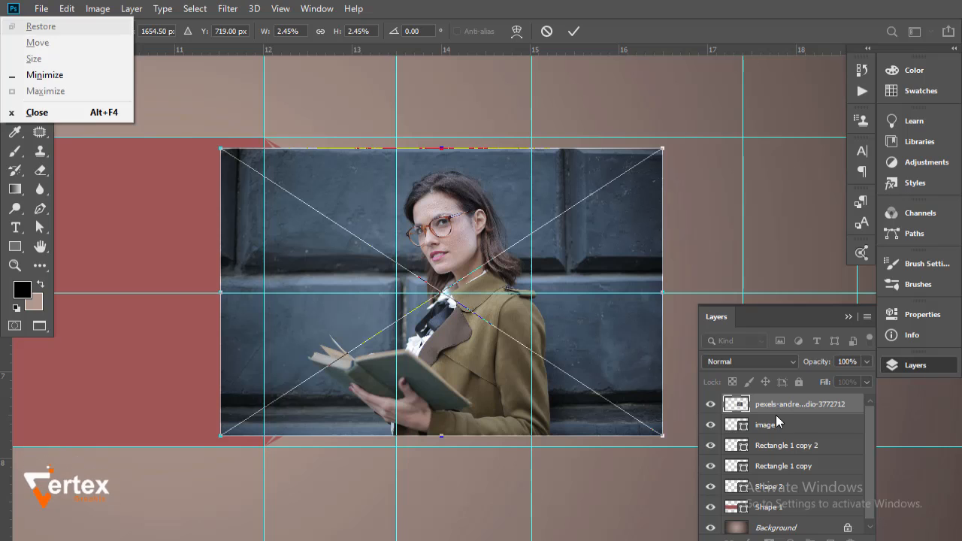
key("Escape")
key("Return")
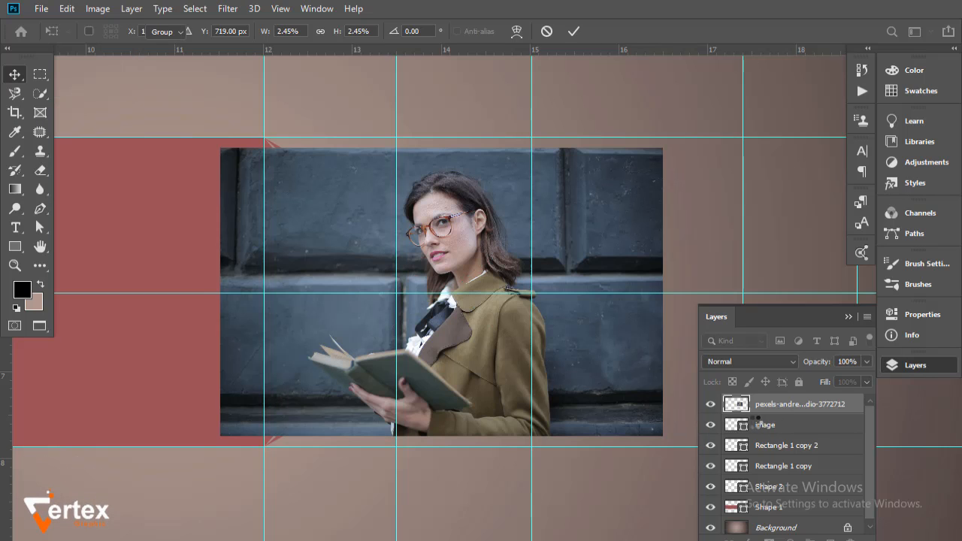
left_click(772, 412, "alt")
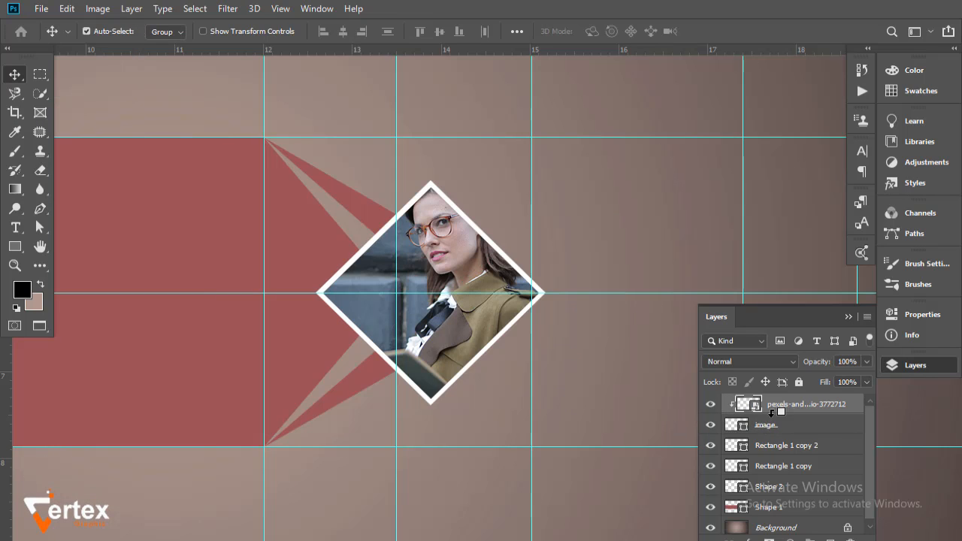
- Scale the clipped photo to 1.86% and reposition it so the woman sits centred inside the diamond
key("ctrl+t")
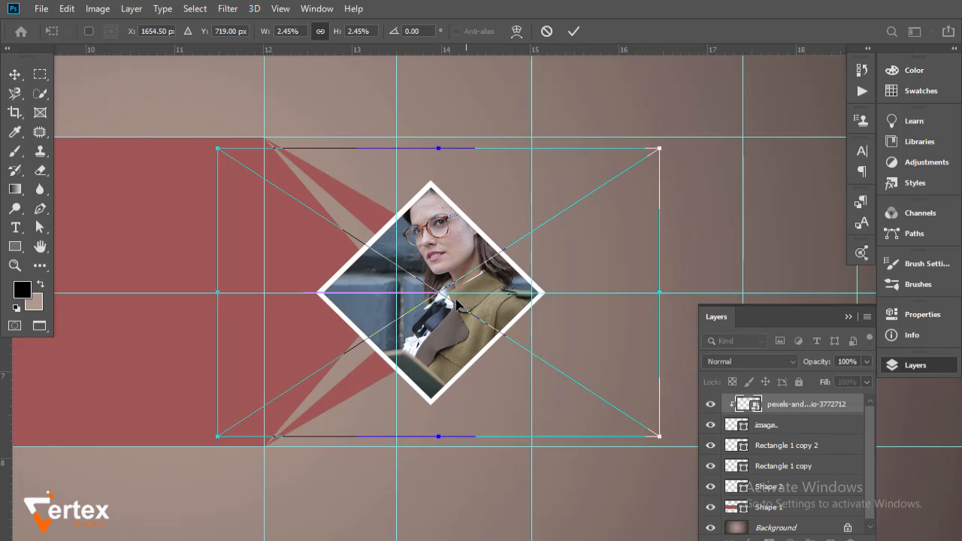
left_click_drag(445, 293, 456, 304)
left_click_drag(652, 158, 577, 207)
mouse_move(418, 279)
left_mouse_down()
mouse_move(432, 242)
mouse_move(435, 272)
left_mouse_up()
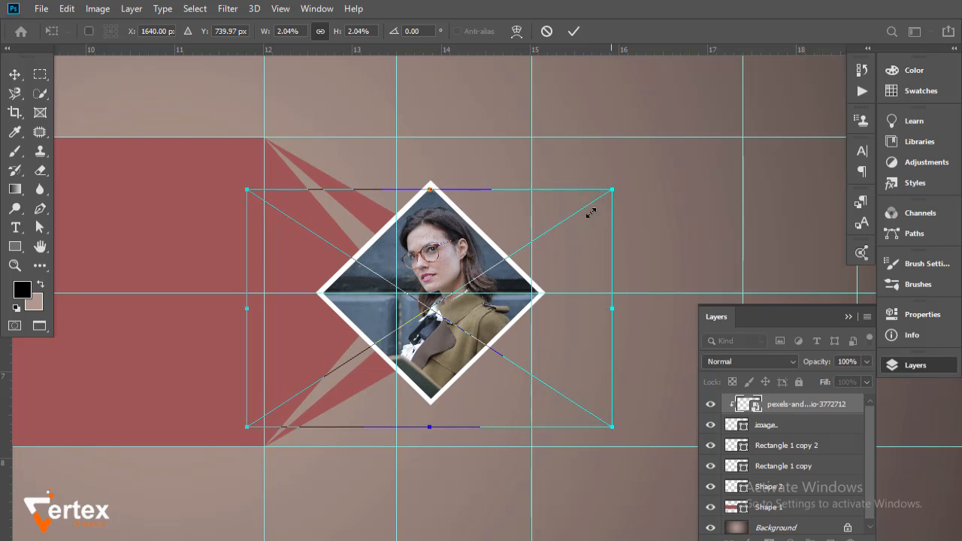
left_click_drag(615, 188, 564, 220)
left_click_drag(467, 257, 488, 239)
left_click_drag(592, 188, 611, 177)
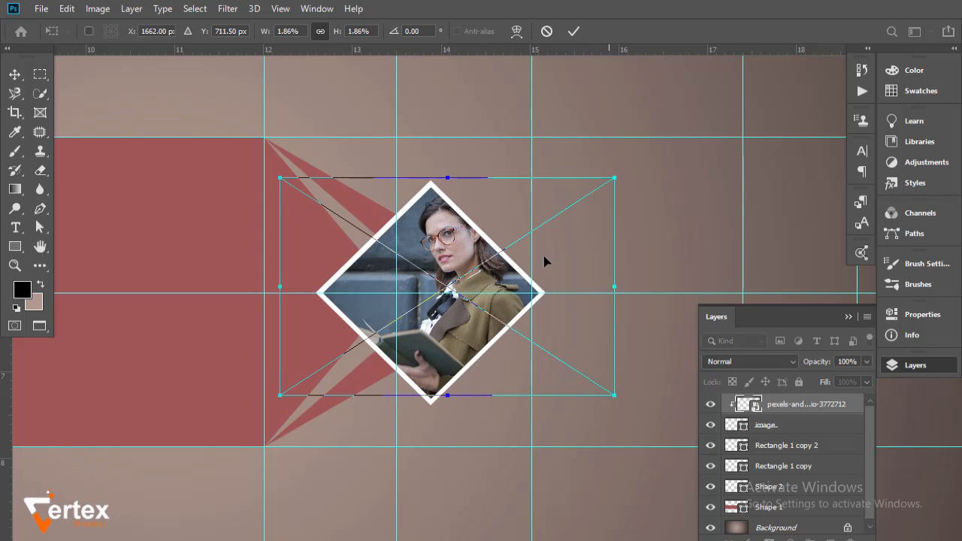
mouse_move(518, 269)
left_mouse_down()
mouse_move(458, 218)
mouse_move(502, 273)
left_mouse_up()
key("Return")
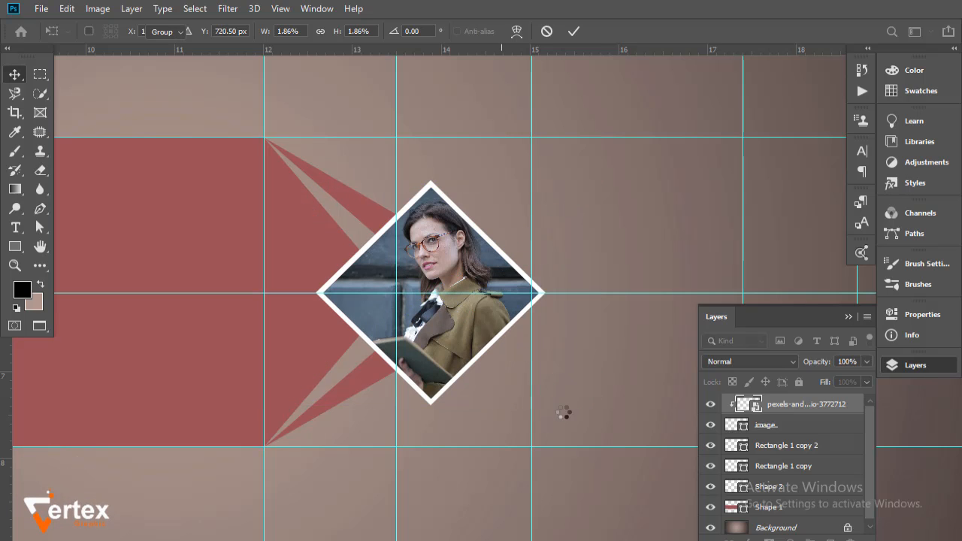
- Shrink the "image" diamond slightly about its centre, leaving a narrow border between the photo and the white frame
left_click(463, 308, "ctrl+alt")
mouse_move(440, 291)
left_mouse_down()
mouse_move(515, 276)
mouse_move(497, 292)
left_mouse_up()
key("ctrl+r")
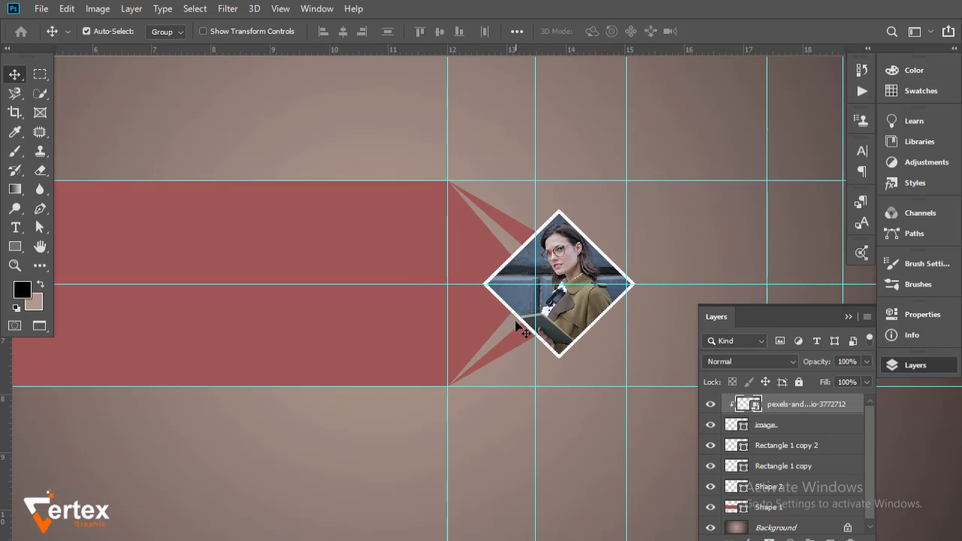
left_click(782, 427)
key("ctrl+t")
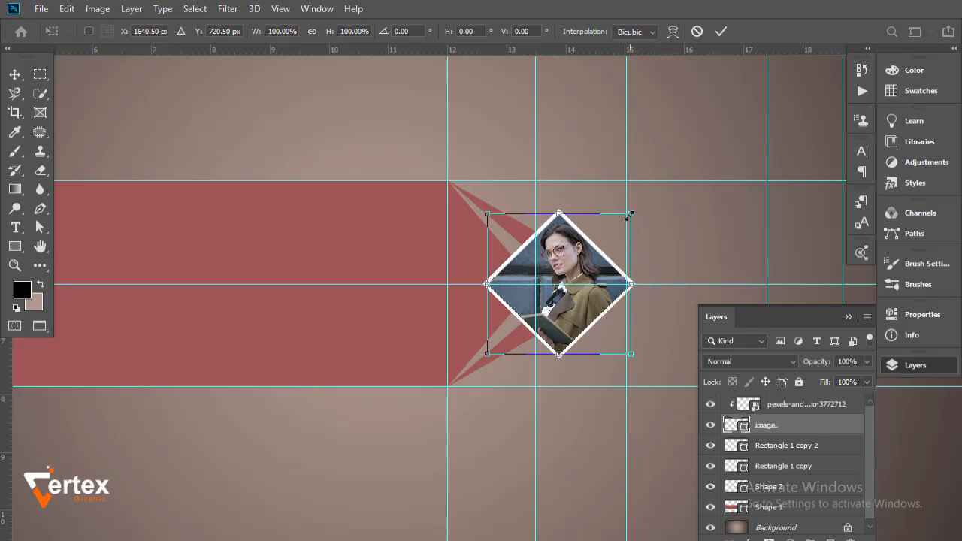
left_click_drag(630, 215, 627, 217)
key("Return")
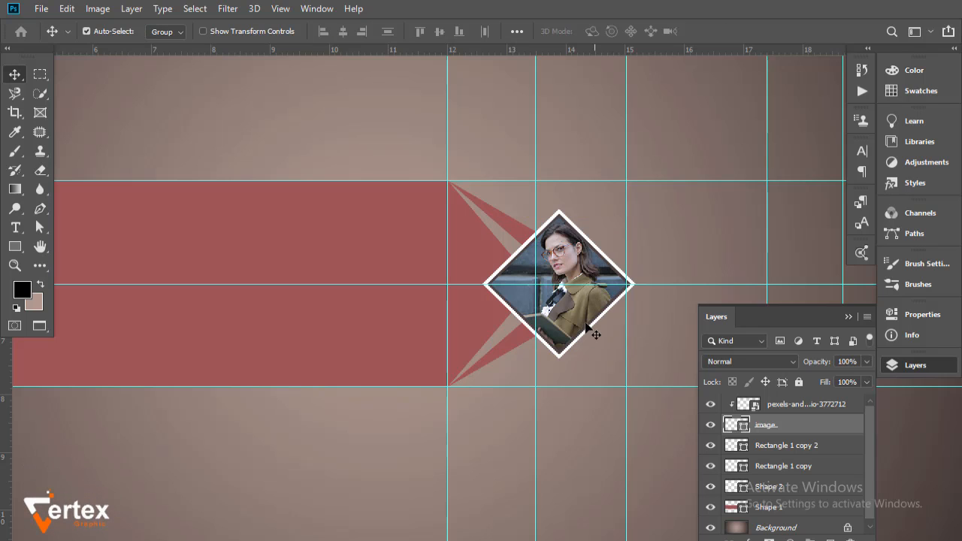
- Fill the "image" diamond with the red #a15858 sampled from the banner
scroll(536, 267, "up", 3)
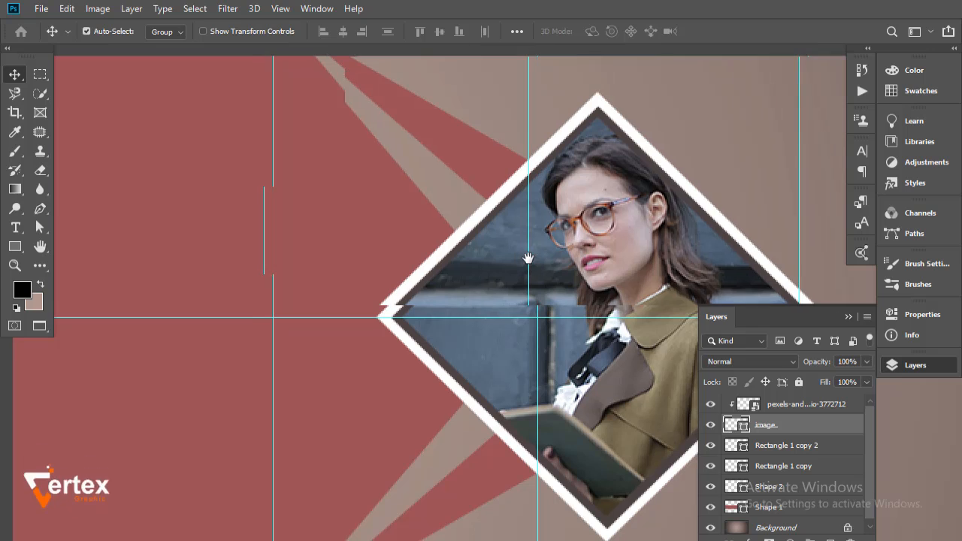
double_click(739, 425)
left_click(197, 171)
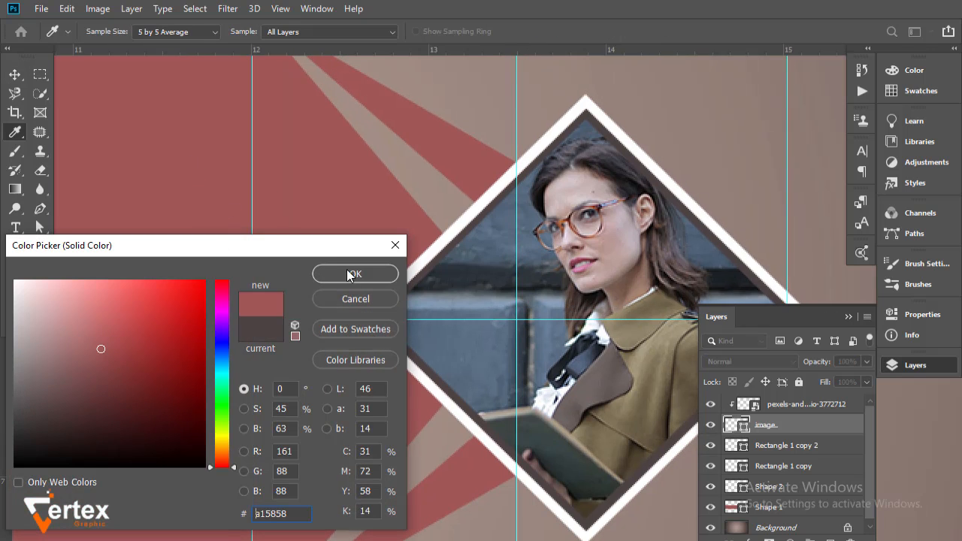
left_click(355, 275)
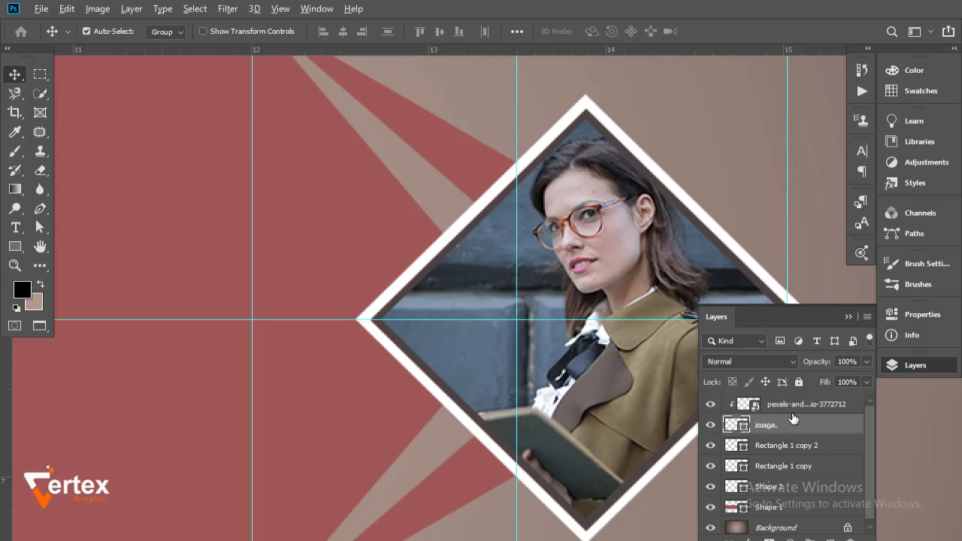
- Release the photo's clipping mask, check the "image" diamond's fill colour, and clip the photo to it again
left_click(733, 414, "alt")
double_click(735, 426)
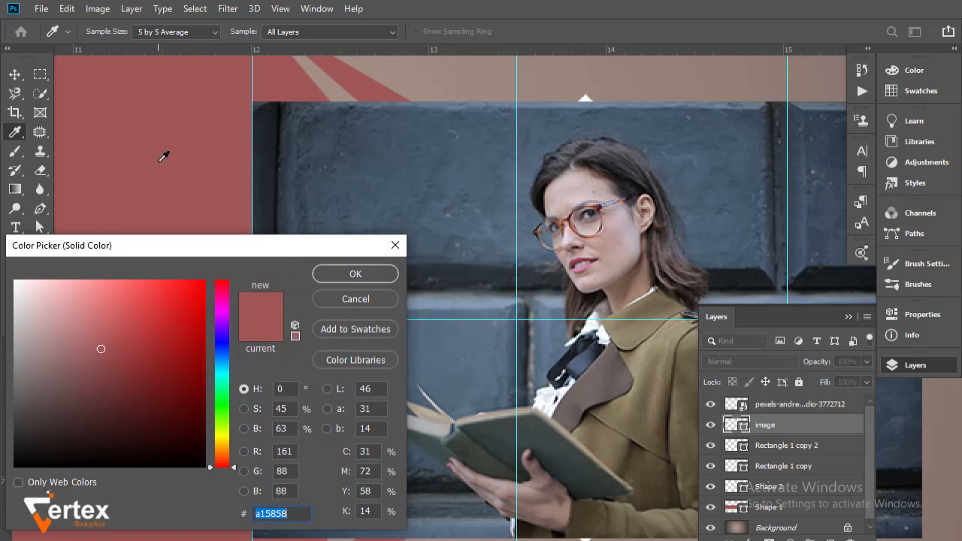
left_click(345, 274)
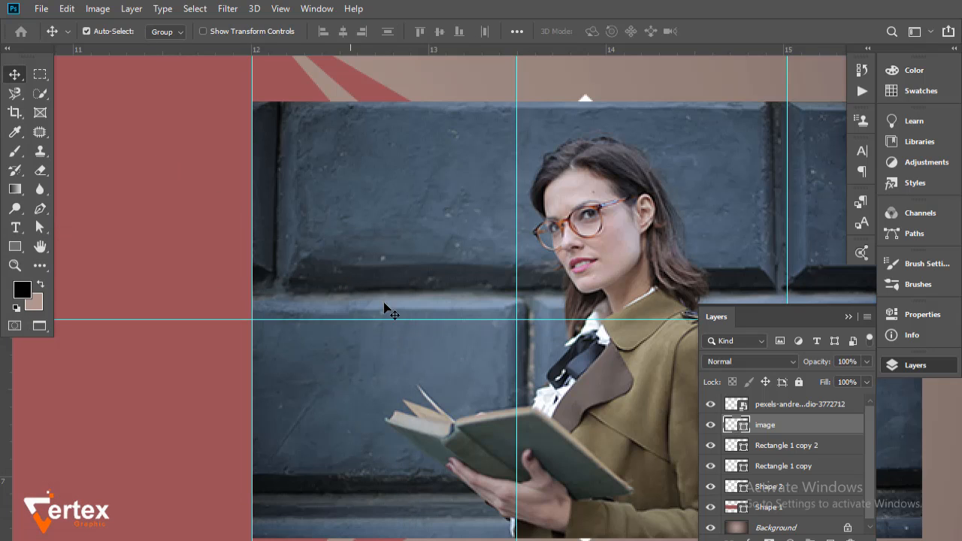
left_click(784, 412, "alt")
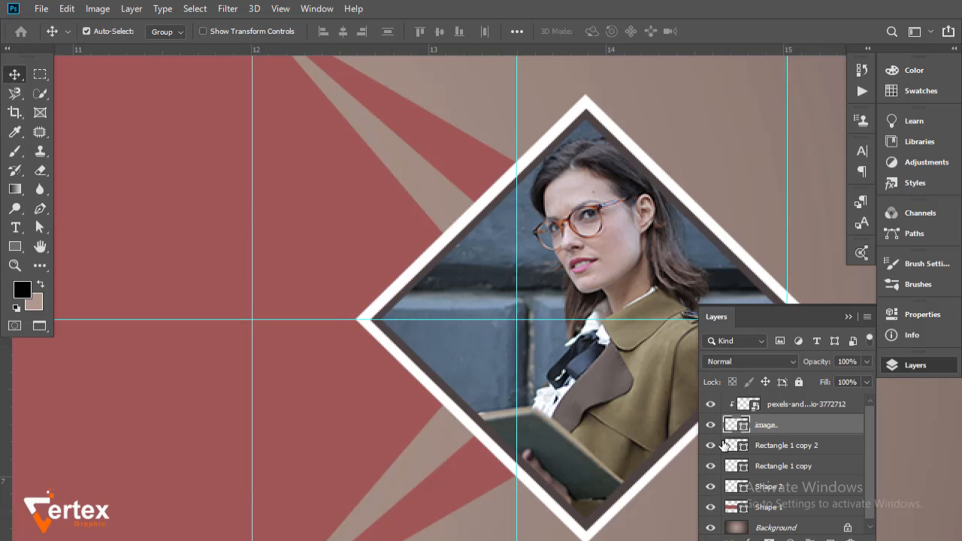
- Identify the inner border's layer by toggling "Rectangle 1 copy 2", and fill that diamond with the red sampled from the banner
left_click(711, 446)
left_click(711, 446)
left_click(711, 447)
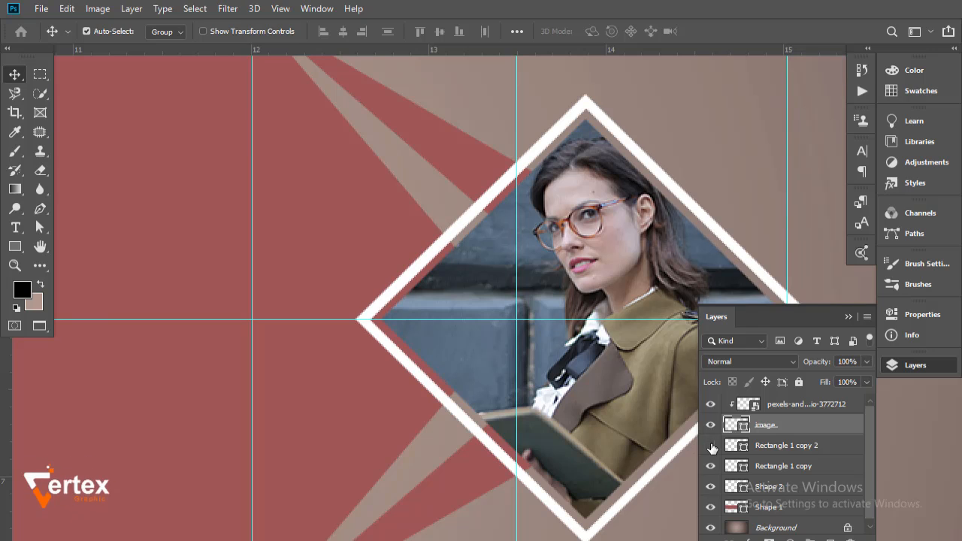
left_click(711, 446)
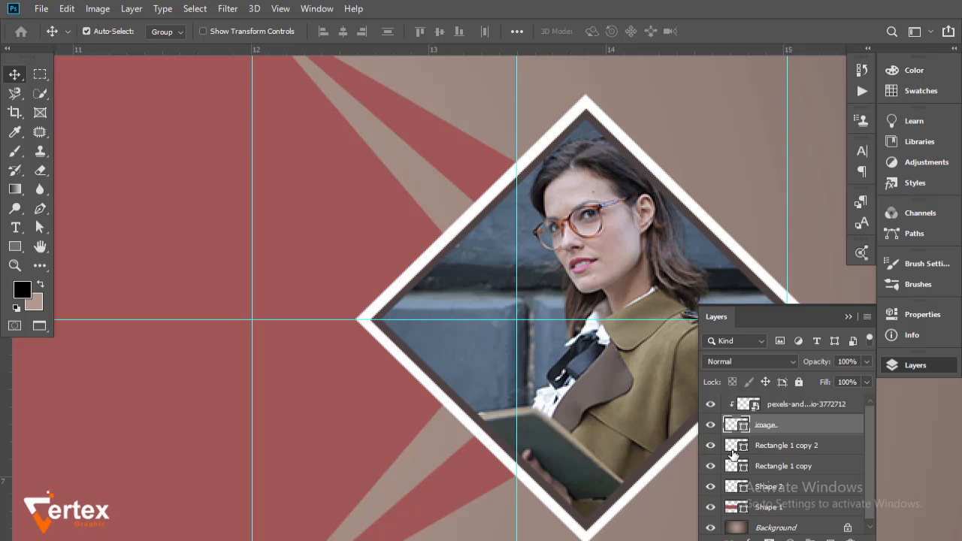
double_click(737, 445)
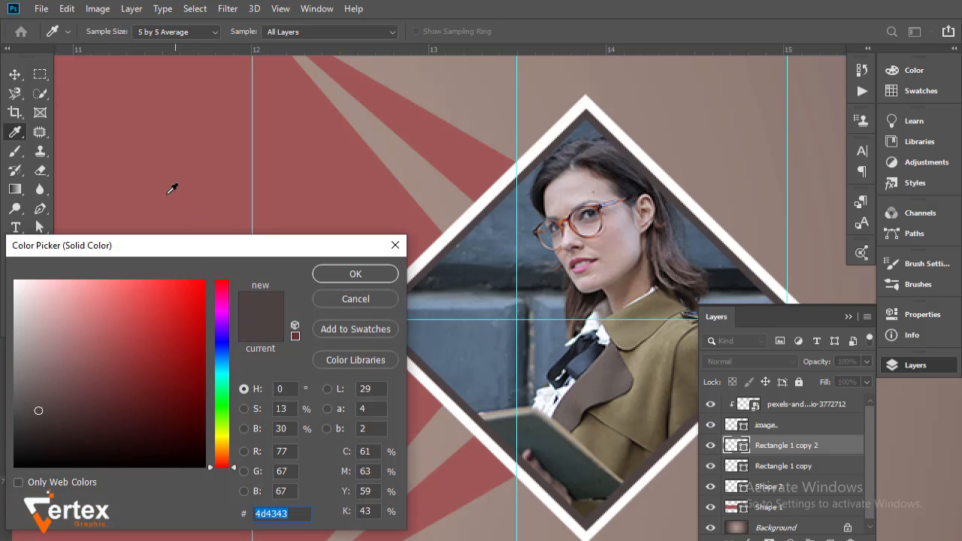
left_click(171, 190)
left_click(355, 274)
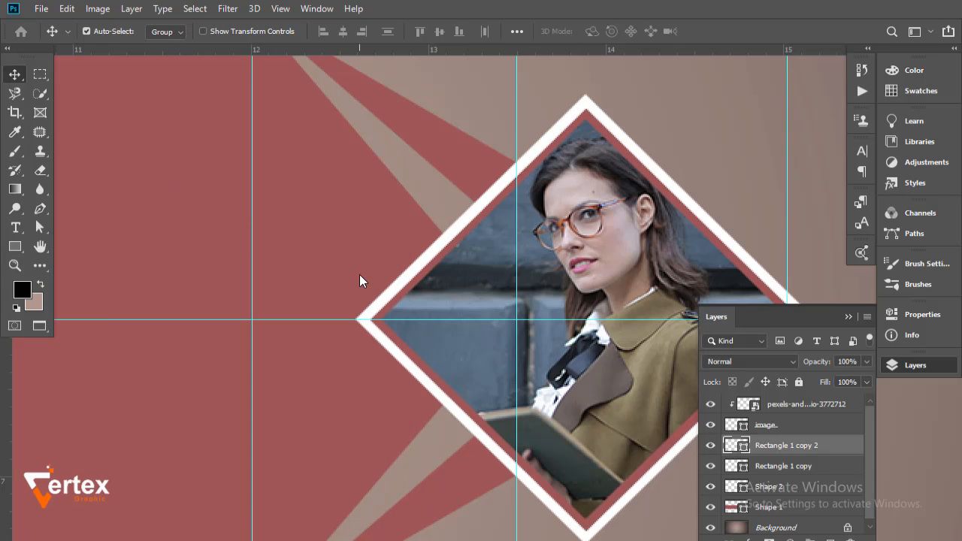
- Enlarge the "image" and "Rectangle 1 copy 2" diamonds together slightly about their centre, narrowing the white frame
left_click(774, 425, "shift")
key("ctrl+t")
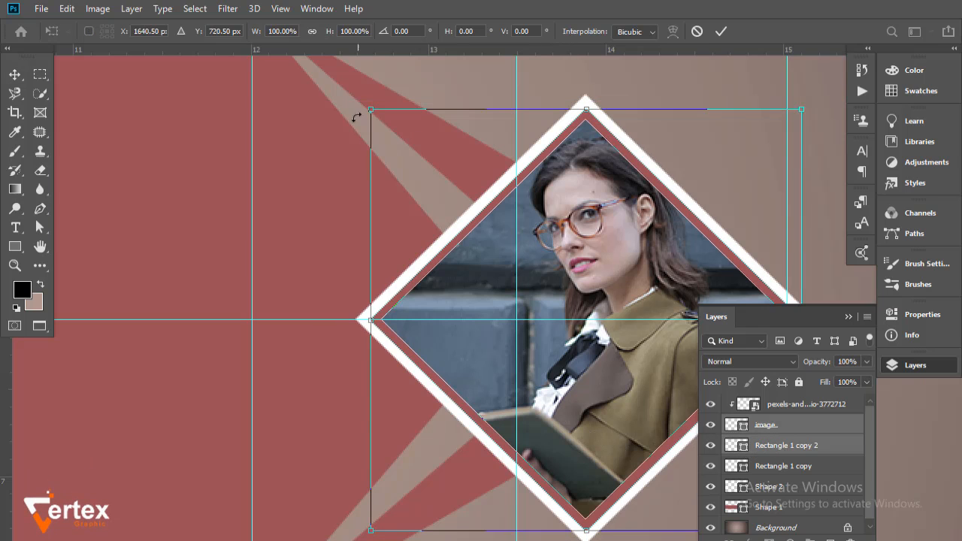
left_click_drag(367, 107, 362, 104)
key("Return")
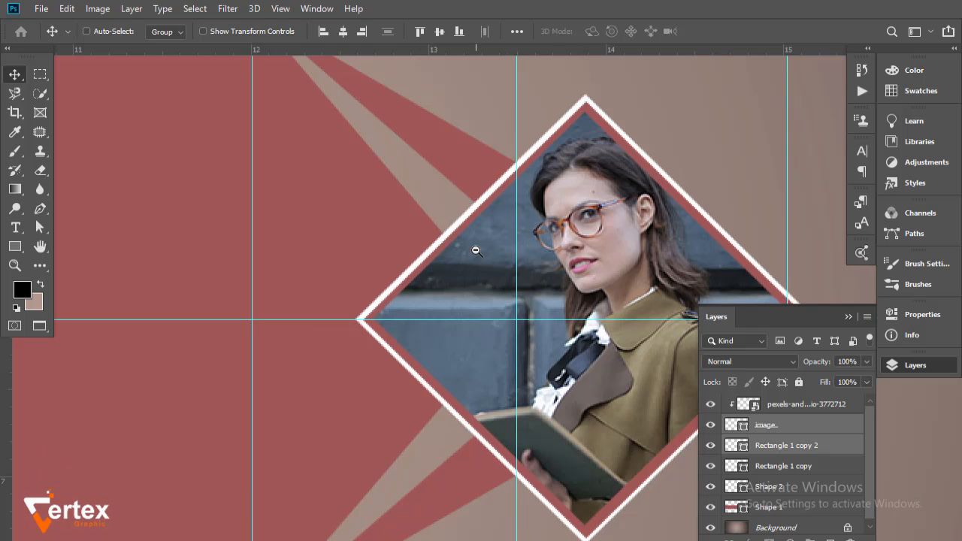
- Add a Solid Color fill layer in white (#ffffff) directly above the Background layer
left_click(476, 250, "ctrl+alt")
left_click(474, 262, "ctrl+alt")
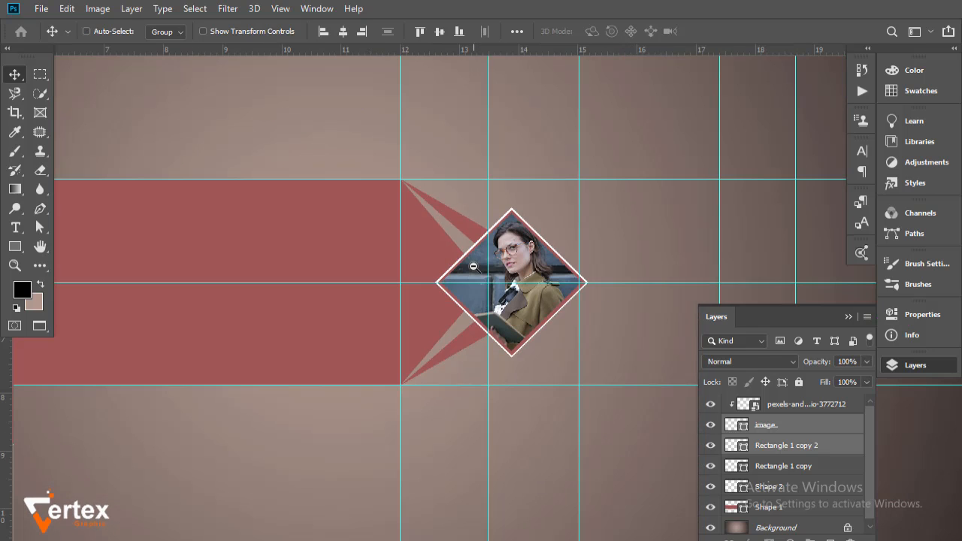
left_click_drag(490, 259, 571, 263)
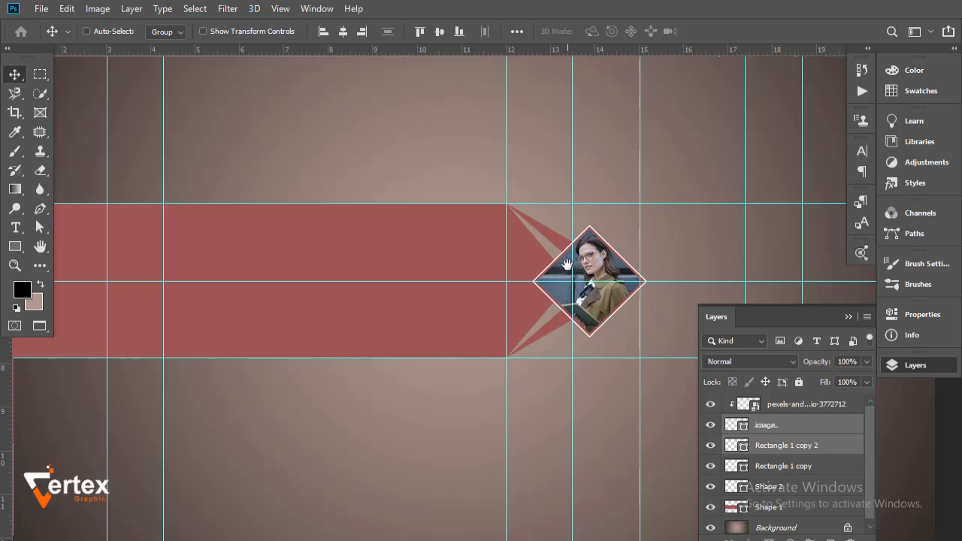
left_click(567, 265, "ctrl+alt")
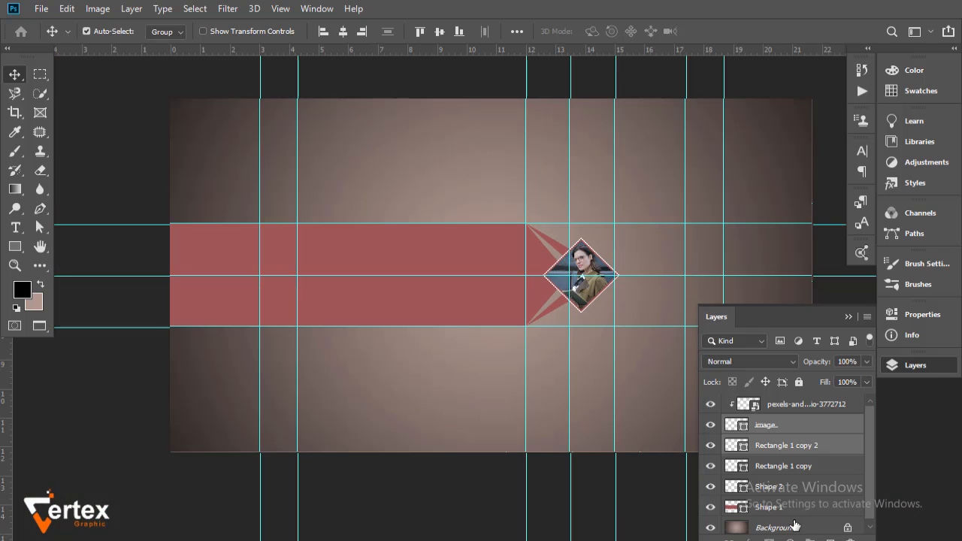
left_click(774, 526)
left_click(791, 539)
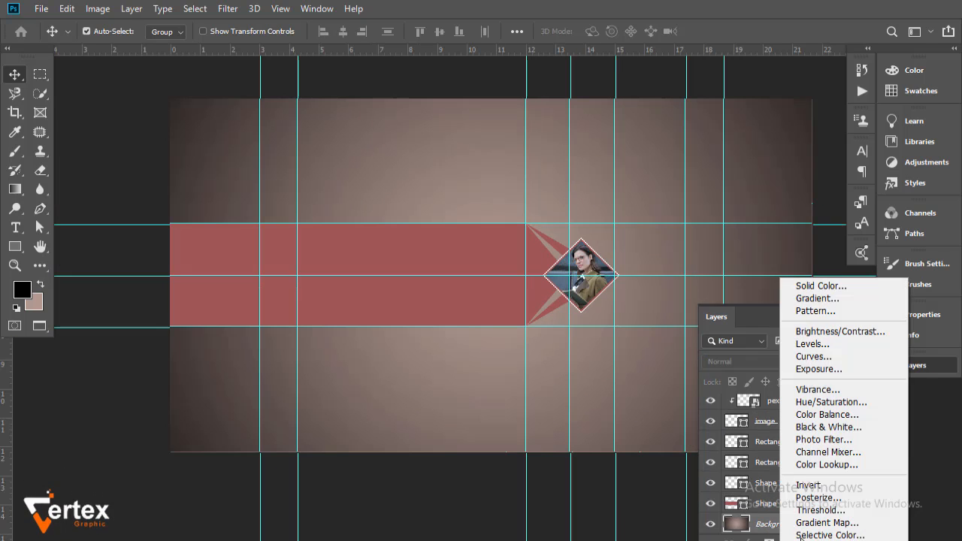
left_click(821, 285)
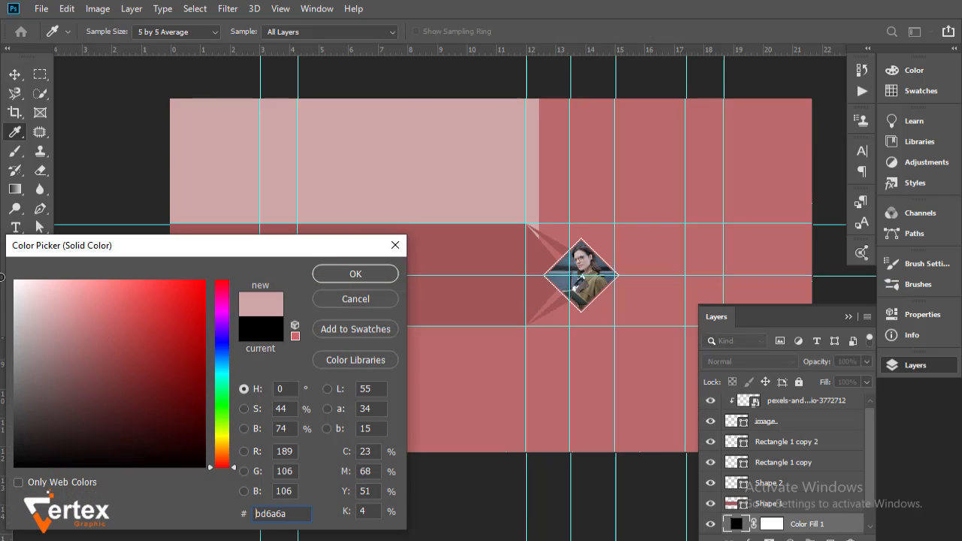
type("ffffff")
left_click(376, 273)
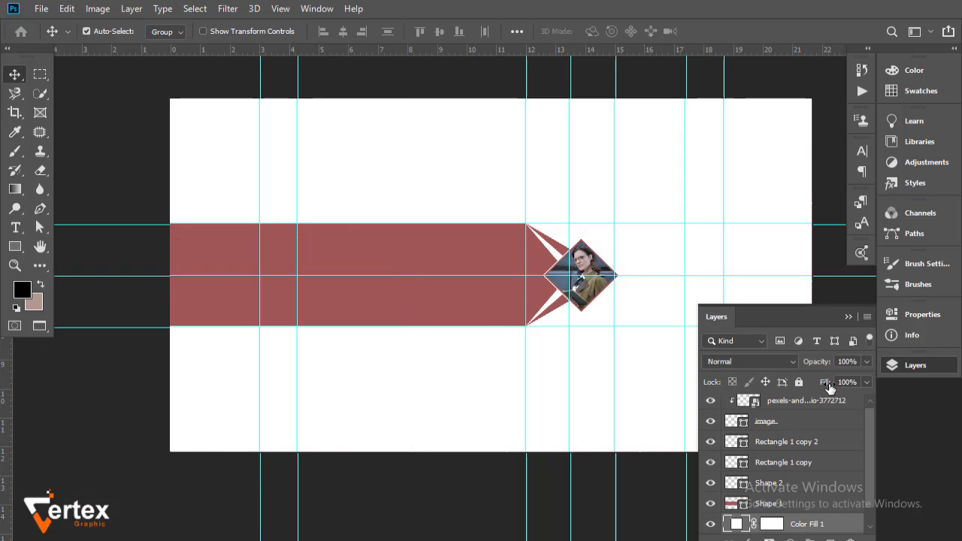
- Examine the photo diamond's red border and white frame up close against the white background
left_click(849, 318)
left_click(552, 288, "ctrl")
left_click(591, 302, "ctrl")
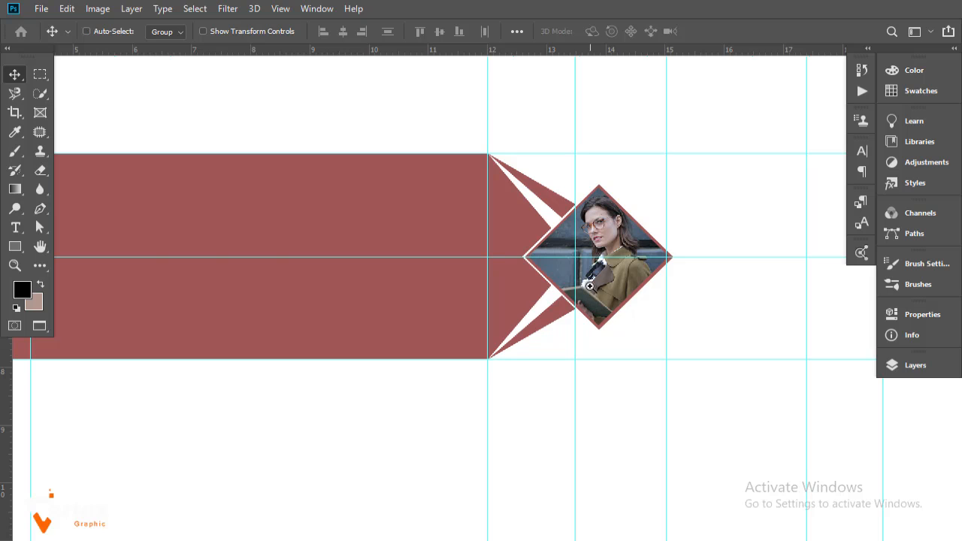
left_click(591, 286, "ctrl")
left_click(599, 307, "ctrl")
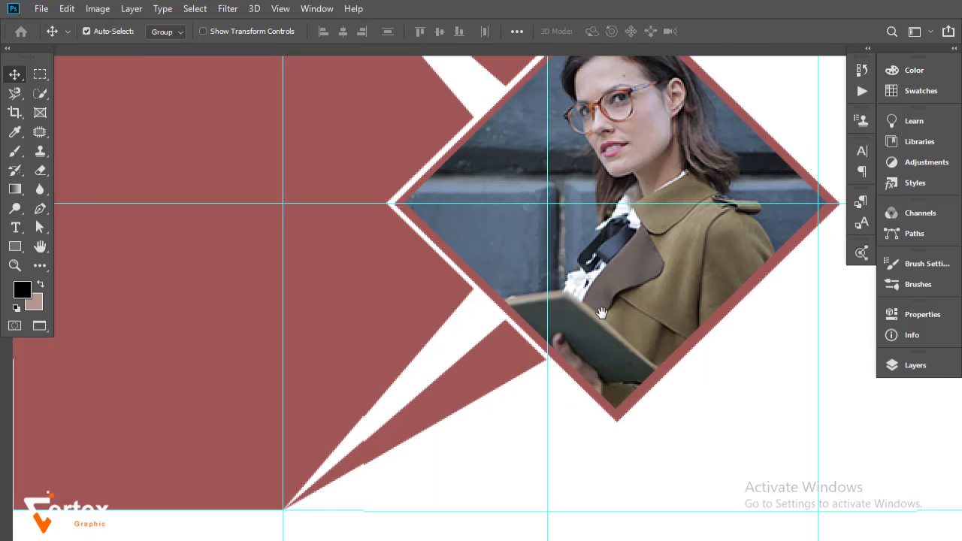
left_click_drag(602, 313, 608, 323)
left_click(607, 323, "alt")
left_click_drag(663, 350, 715, 369)
- Add the two-line, centre-aligned text "CHANNEL NAME" in black 32 pt Myriad Variable Concept Black SemiExtended on the banner
left_click(16, 229)
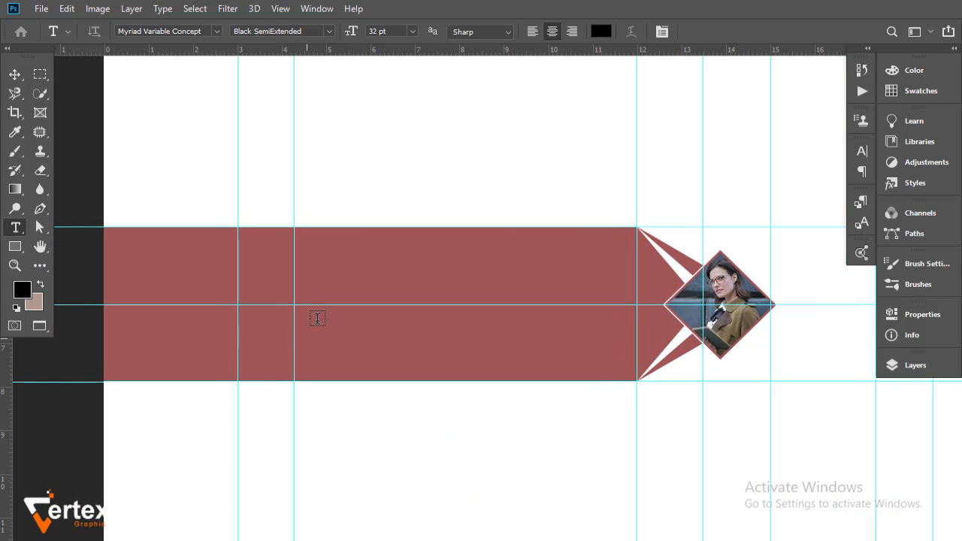
left_click(315, 279)
key("BackSpace")
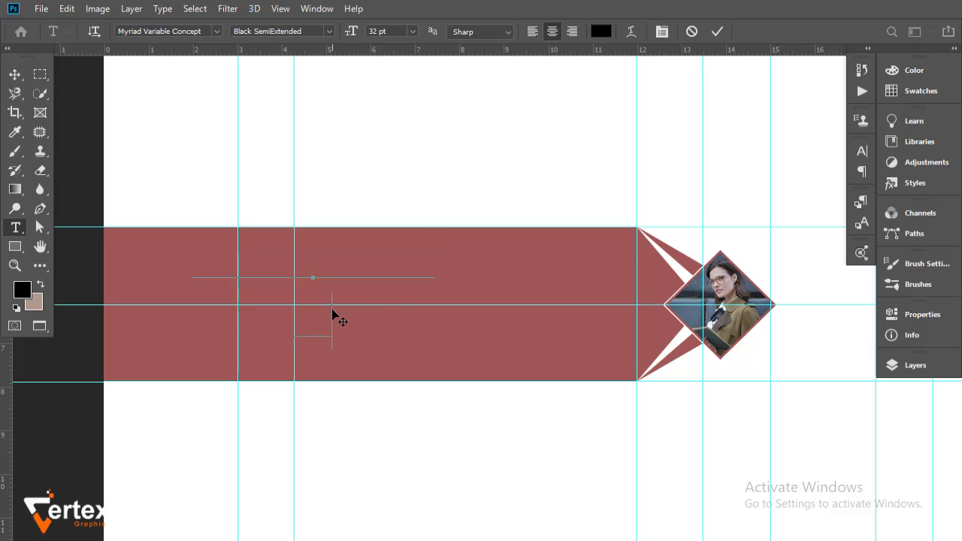
left_click(16, 74)
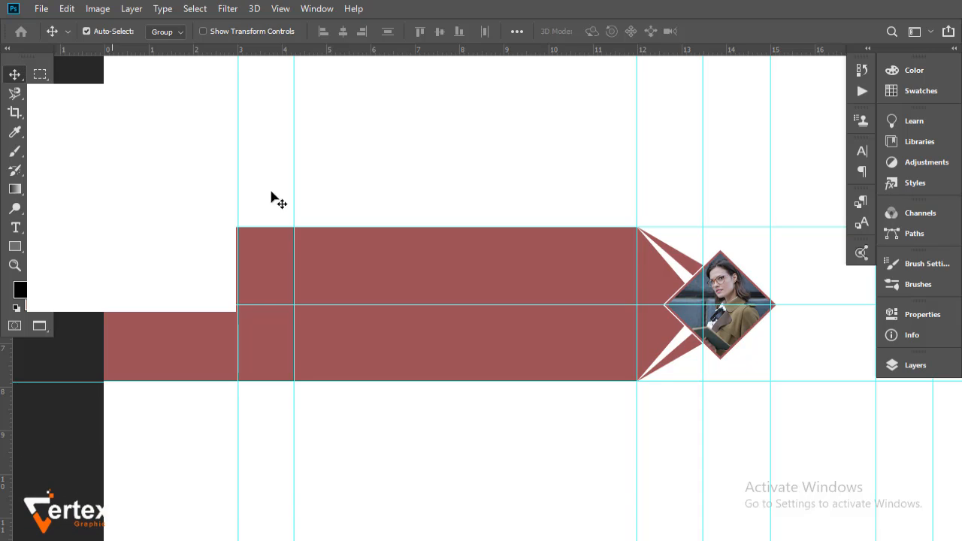
- Bring the "CHANNEL NAME" layer to the top of the layer stack and move the text to the banner's middle
left_click(925, 367)
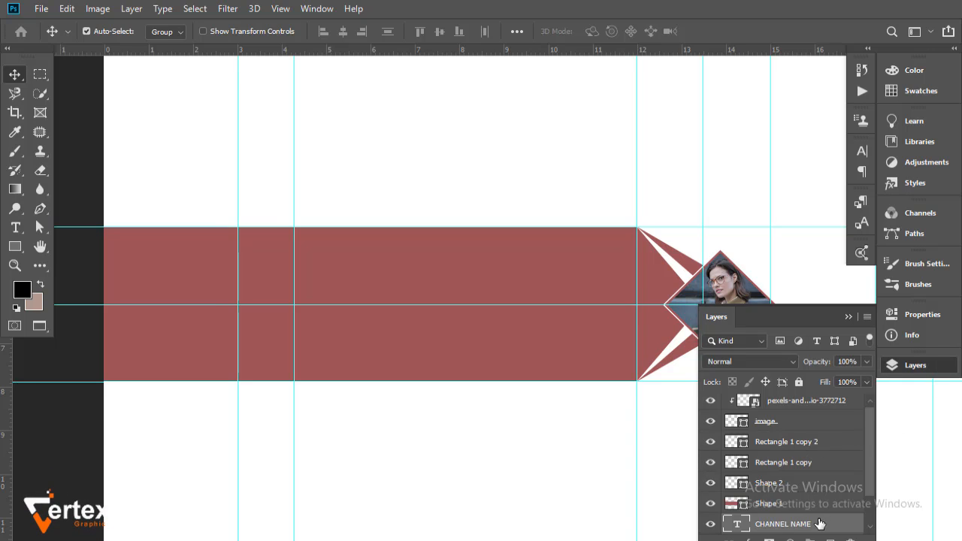
left_click_drag(820, 524, 821, 398)
left_click_drag(380, 333, 499, 352)
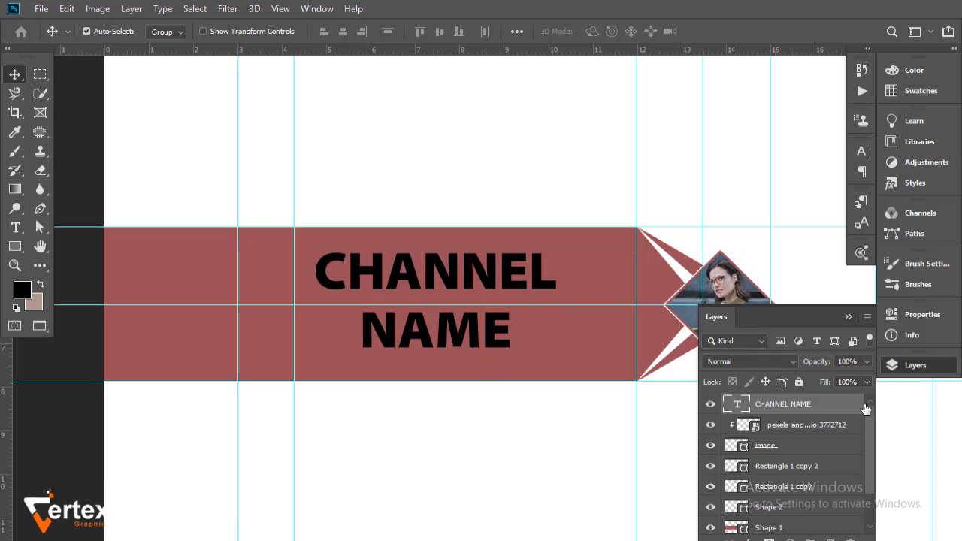
- Set the "CHANNEL NAME" text's leading to 26.64 pt and enlarge the word "NAME" to 46 pt
left_click(862, 152)
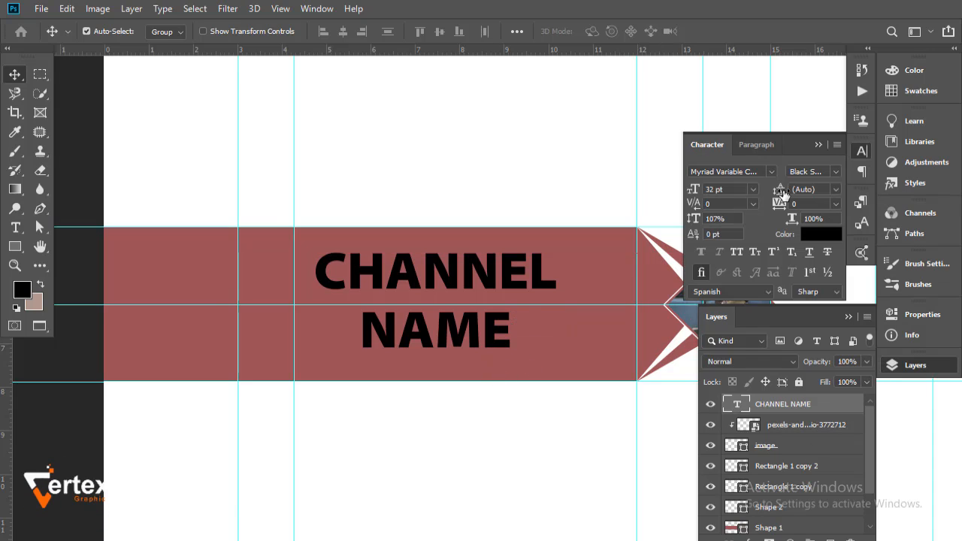
left_click_drag(779, 190, 771, 190)
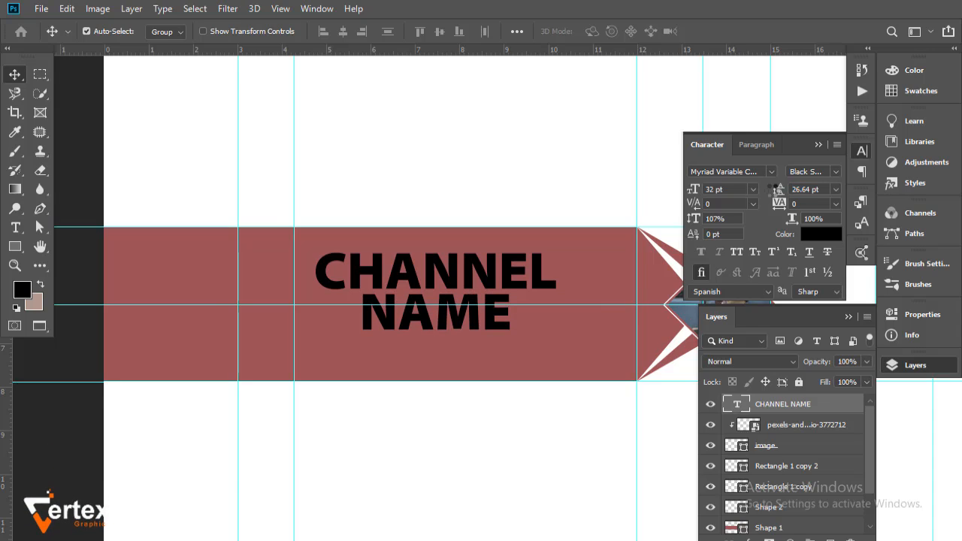
double_click(500, 331)
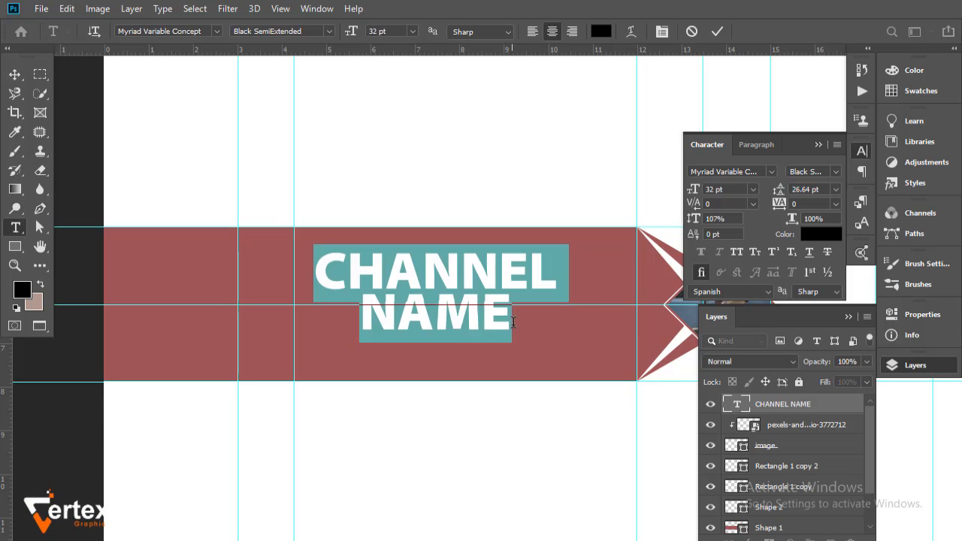
left_click_drag(514, 329, 357, 310)
left_click_drag(692, 195, 707, 193)
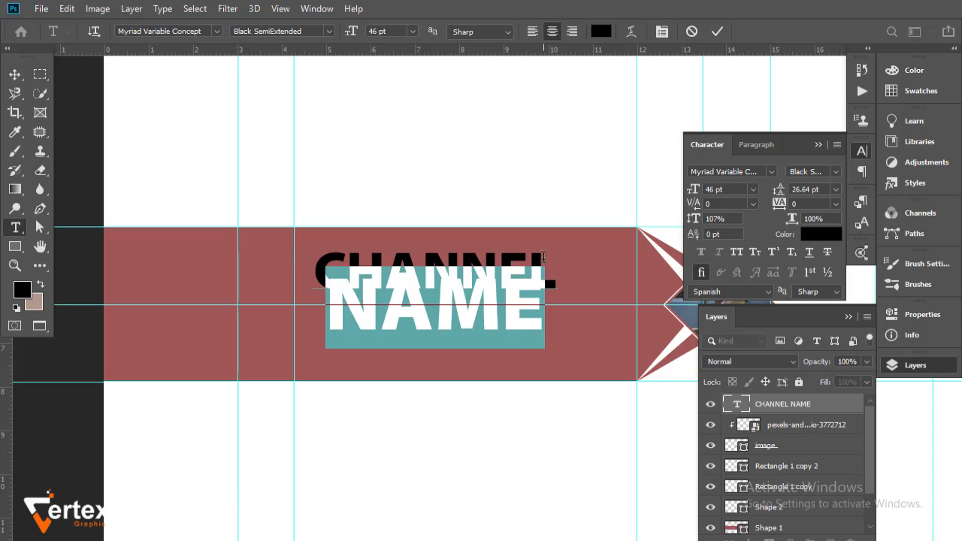
- Reduce the word "CHANNEL" to 25 pt and set the whole text's leading to 34.64 pt
left_click_drag(557, 259, 312, 271)
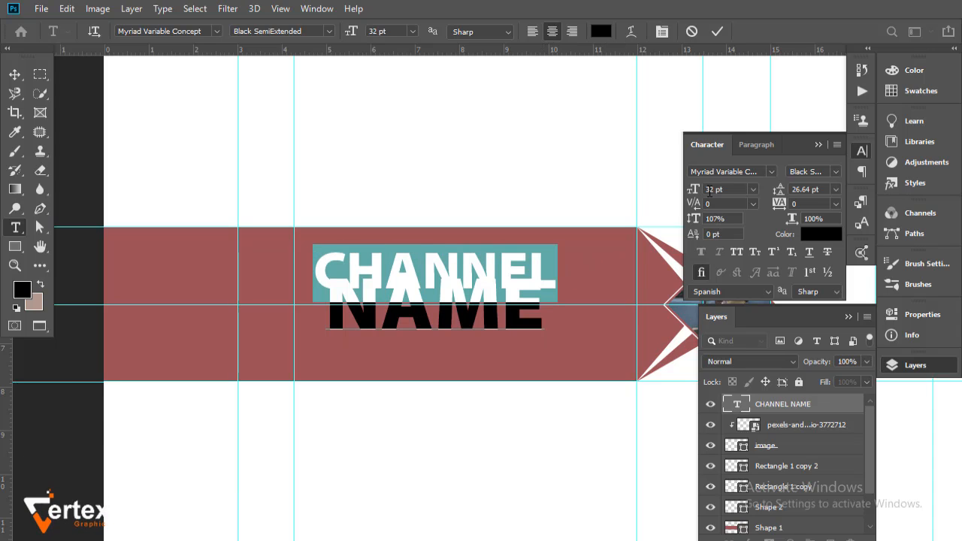
left_click_drag(698, 193, 692, 194)
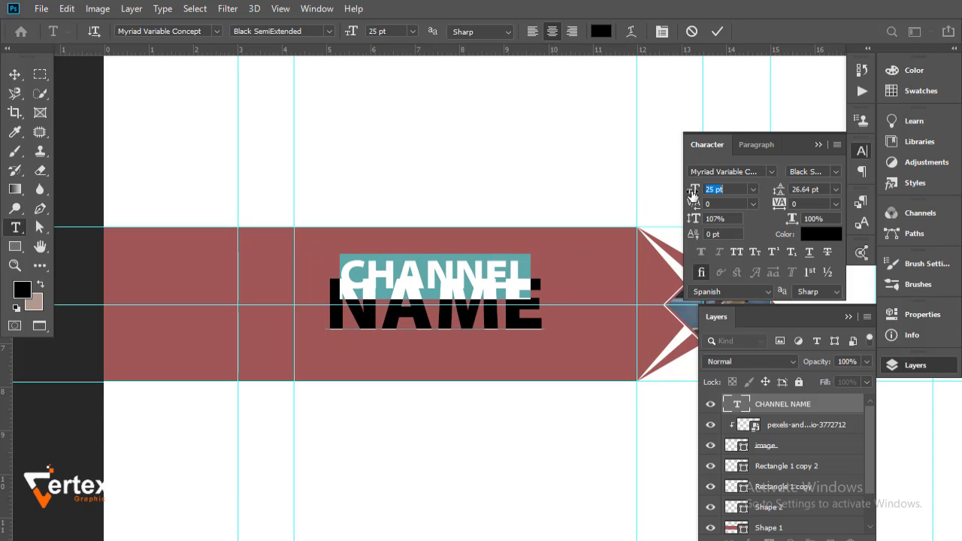
left_click(15, 75)
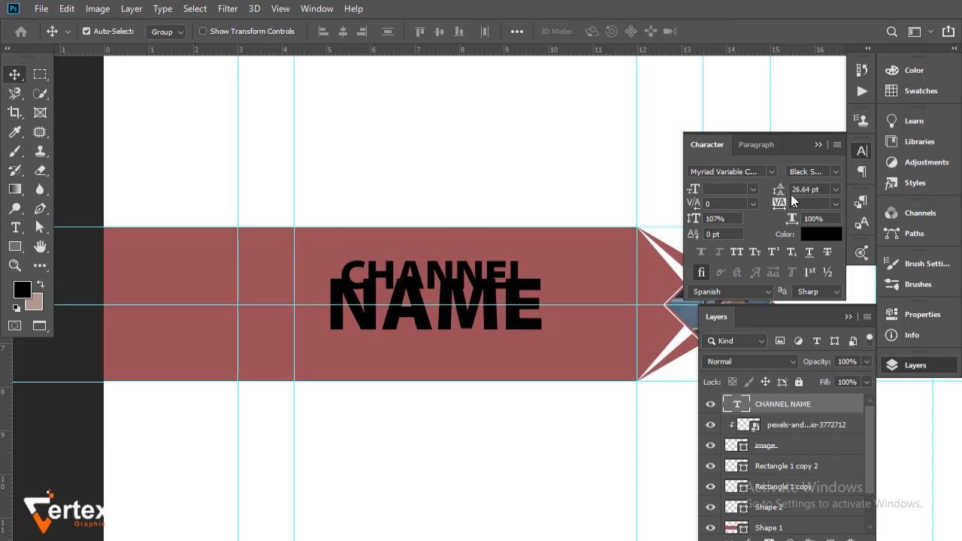
left_click_drag(779, 197, 791, 197)
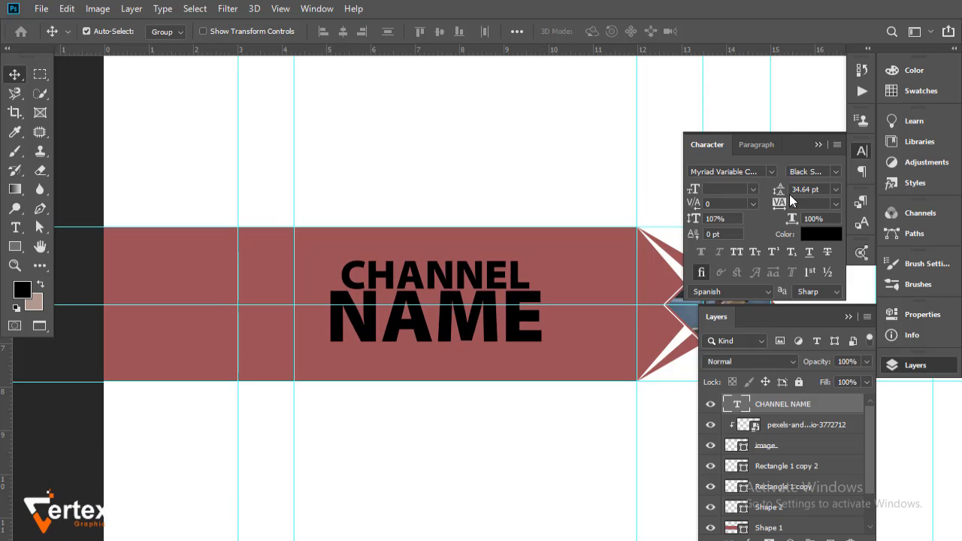
left_click(820, 150)
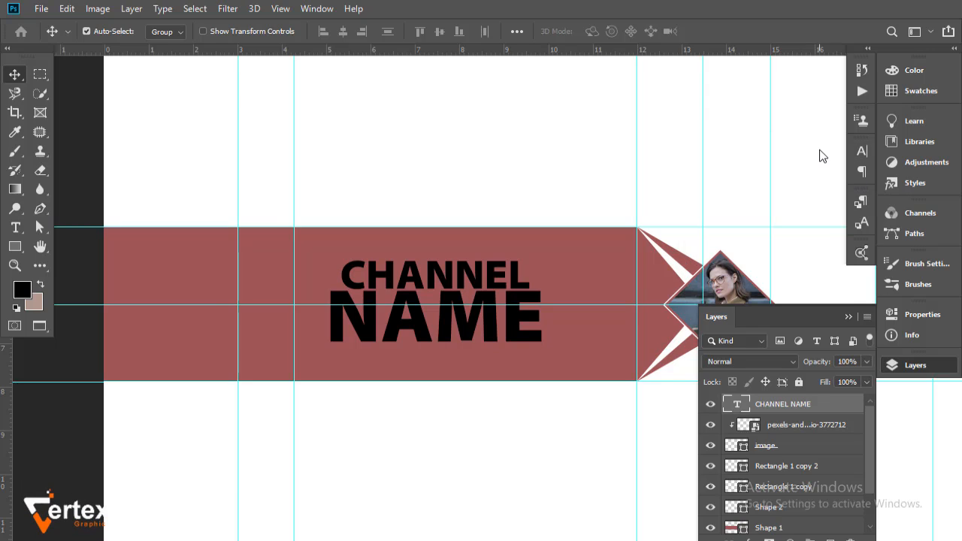
- Apply a Gradient Overlay to the "CHANNEL NAME" text using the black-to-white preset
double_click(854, 407)
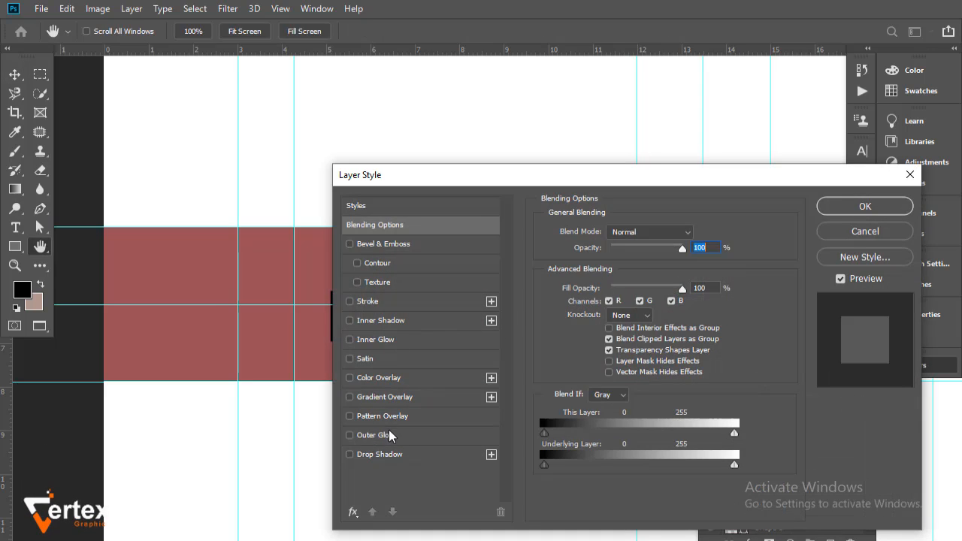
left_click(391, 397)
left_click_drag(544, 182, 614, 255)
left_click(689, 342)
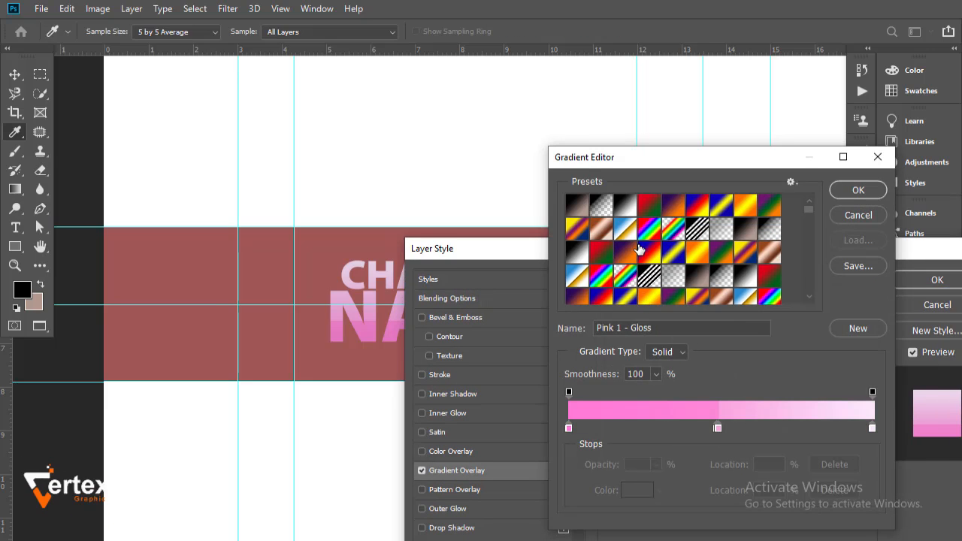
scroll(643, 263, "down", 5)
scroll(639, 249, "down", 8)
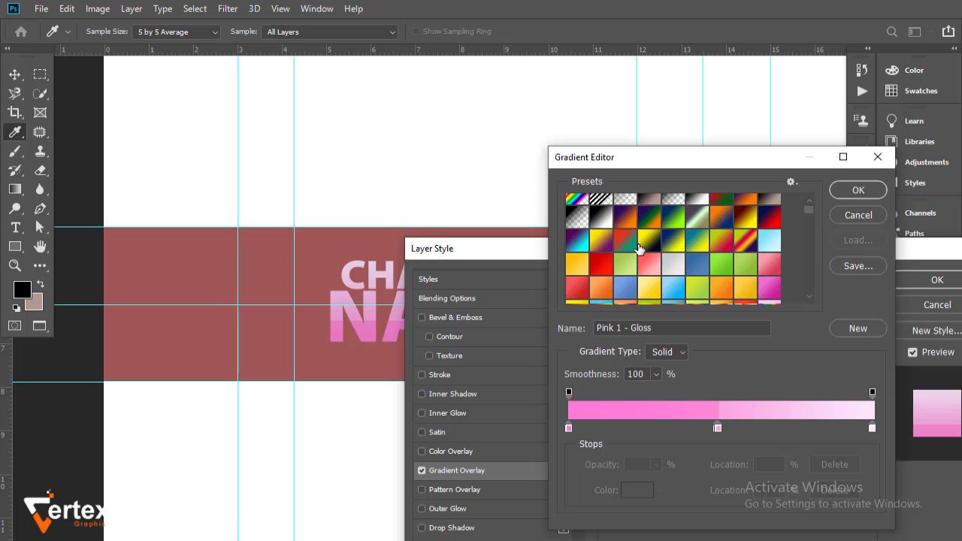
scroll(639, 250, "down", 4)
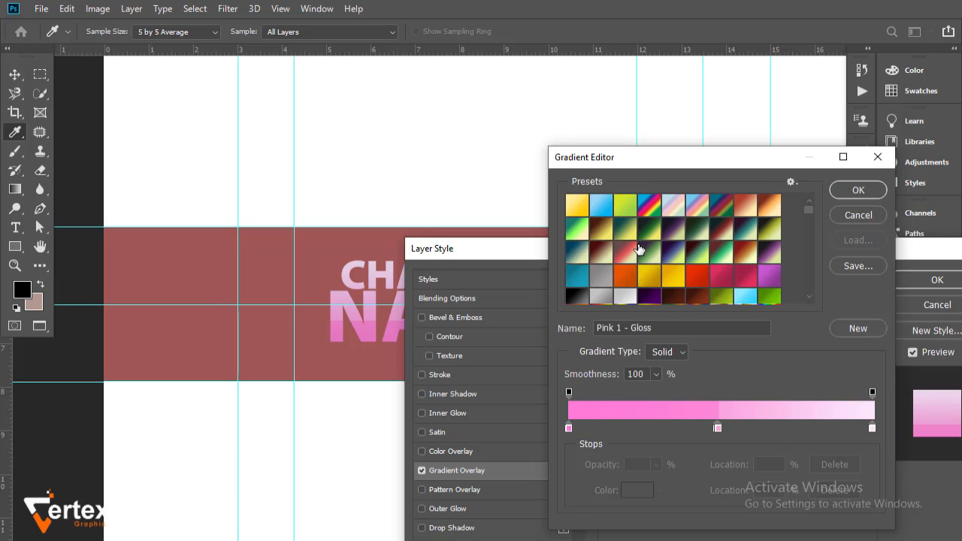
scroll(639, 250, "up", 5)
left_click_drag(807, 215, 809, 198)
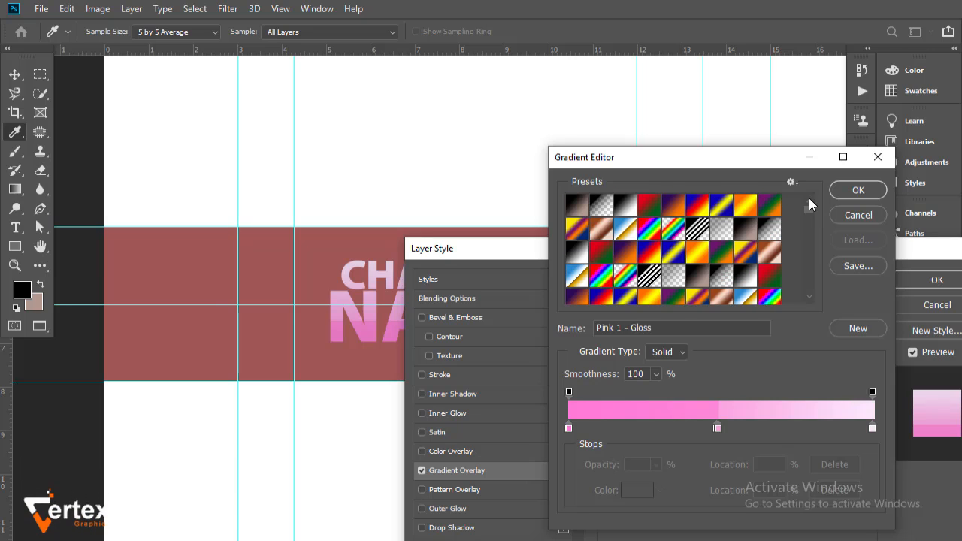
left_click(625, 205)
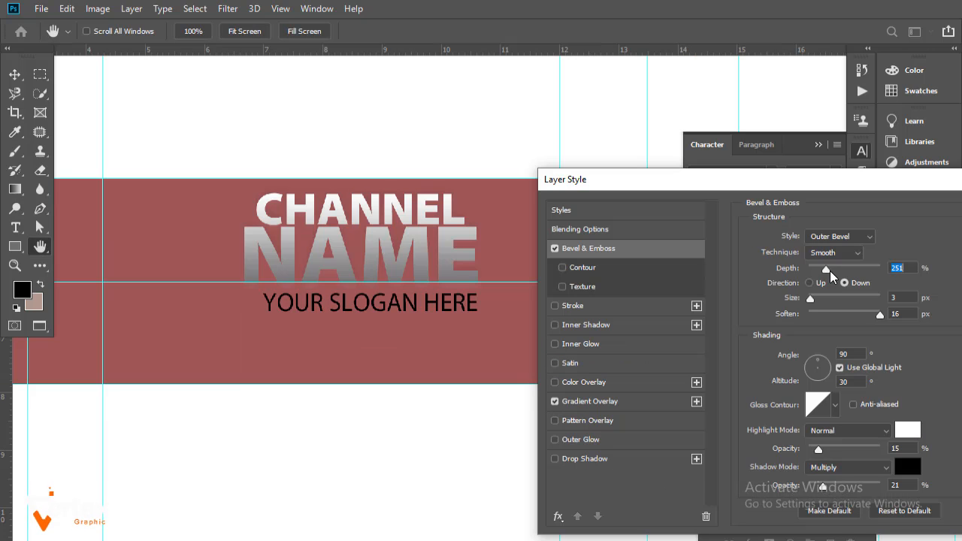
- Change the "CHANNEL NAME" text's Bevel & Emboss to the Inner Bevel style with a depth of 428%
left_click_drag(830, 271, 810, 276)
left_click(870, 237)
left_click(842, 260)
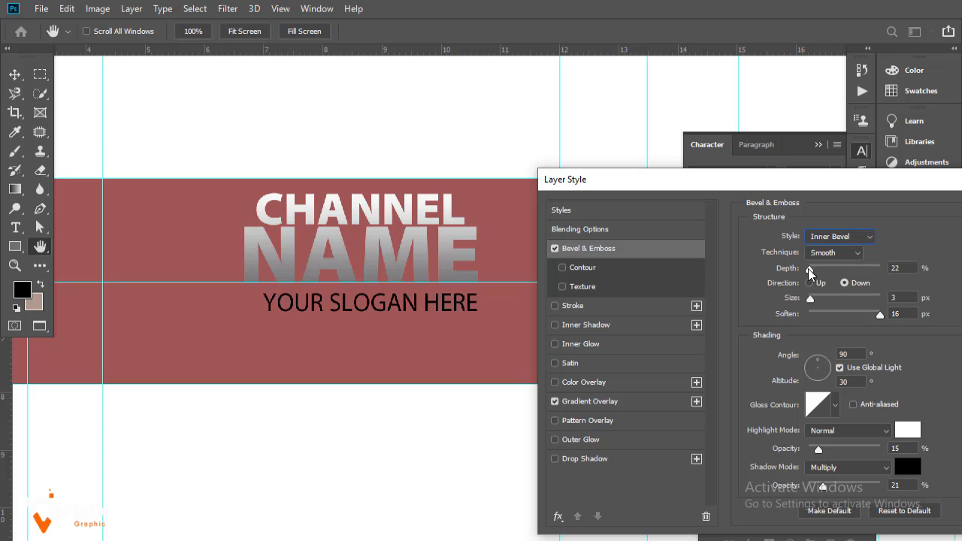
left_click_drag(881, 271, 839, 276)
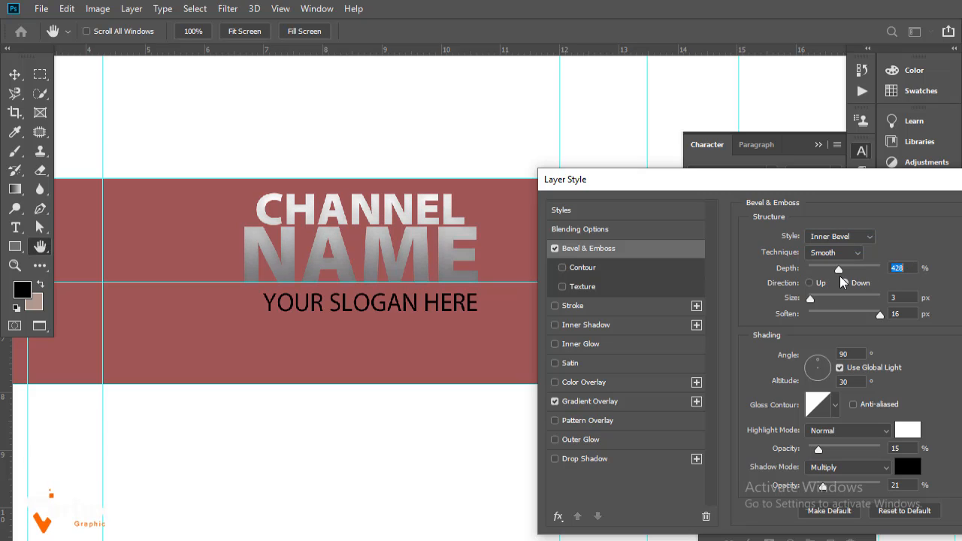
- Try an Inner Glow effect on the "CHANNEL NAME" text and switch it off again
left_click(594, 344)
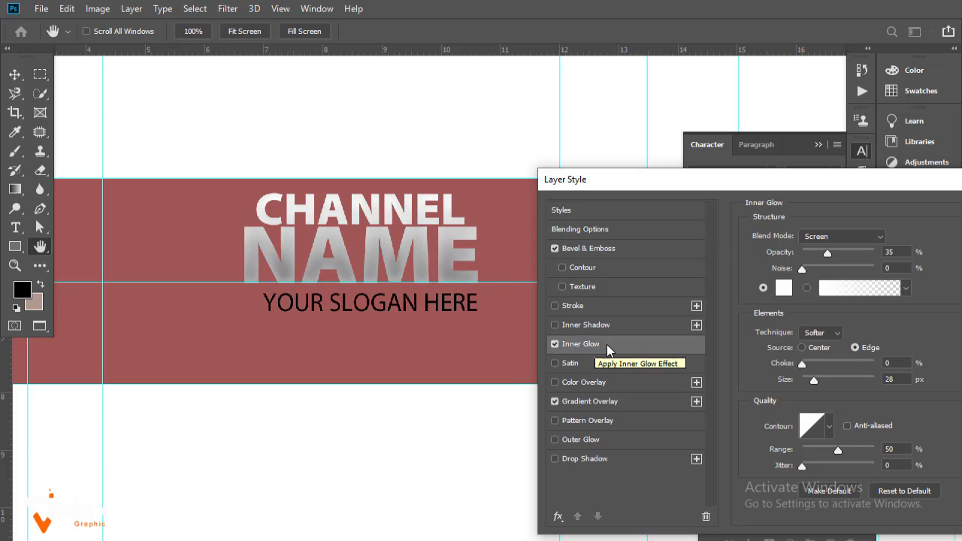
left_click(803, 269)
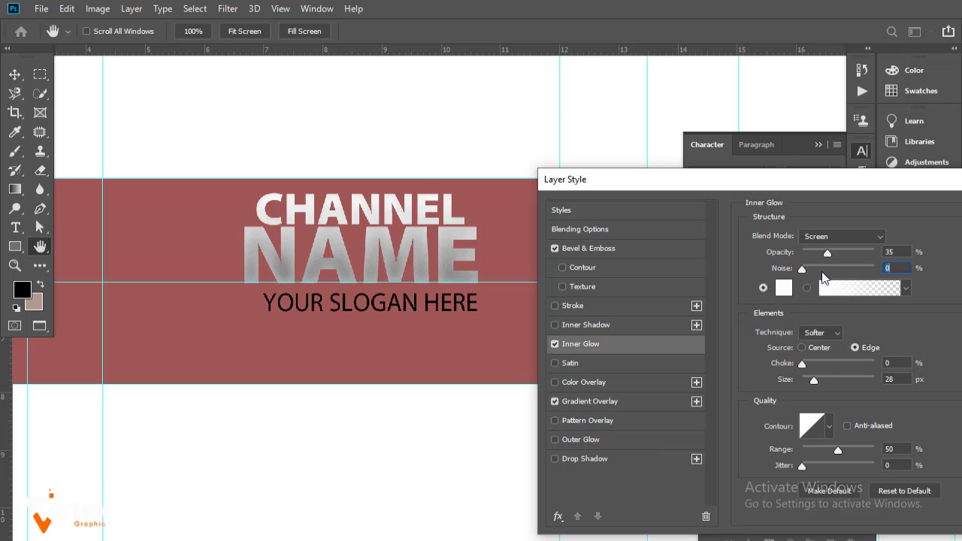
left_click(555, 344)
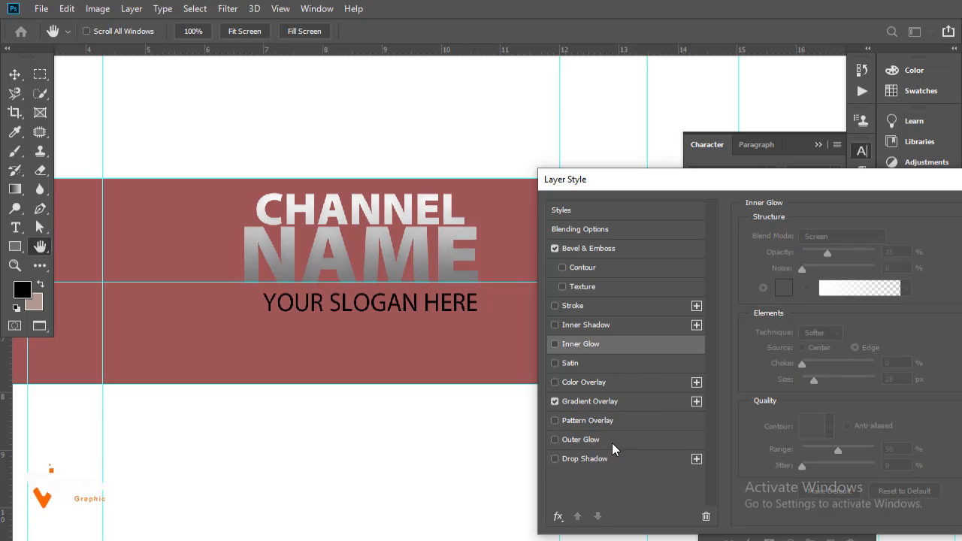
- Add a white (ffffff) 3 px outside Stroke at 100% opacity to the "CHANNEL NAME" text and apply the layer style
left_click(601, 306)
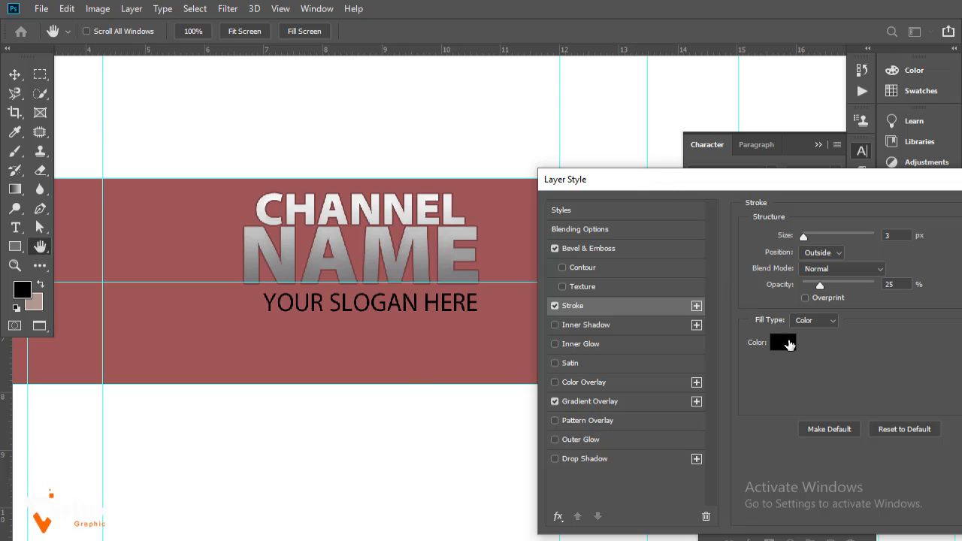
left_click(789, 344)
type("ffffff")
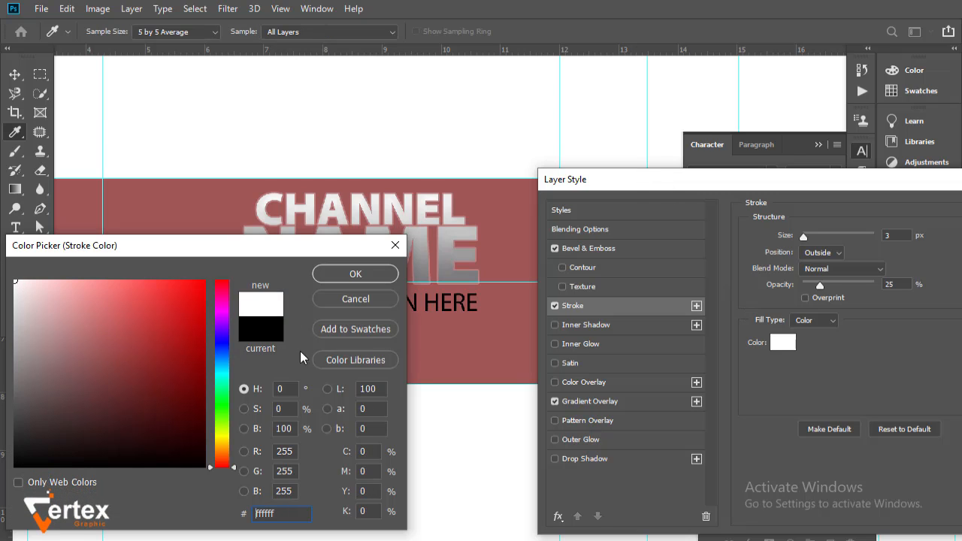
left_click_drag(242, 250, 307, 271)
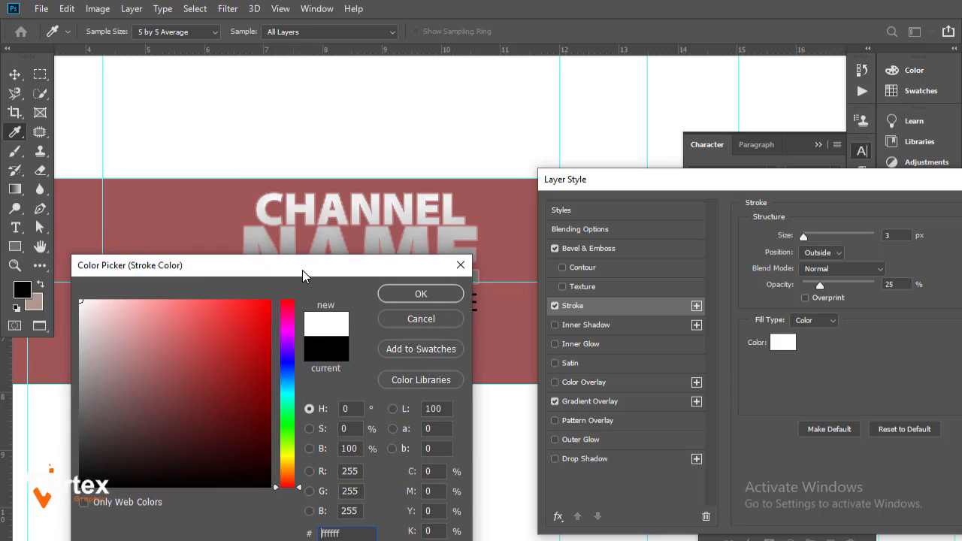
left_click(418, 296)
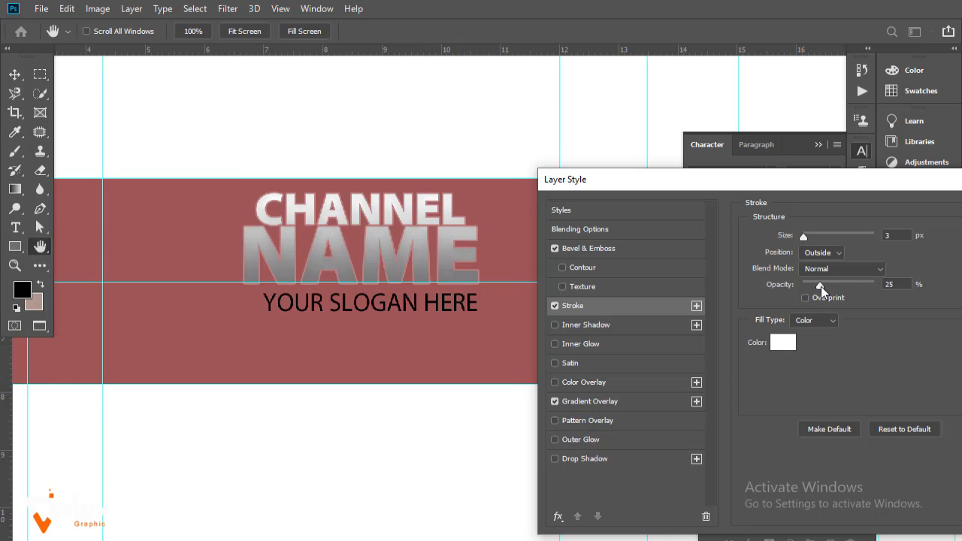
left_click_drag(845, 286, 874, 285)
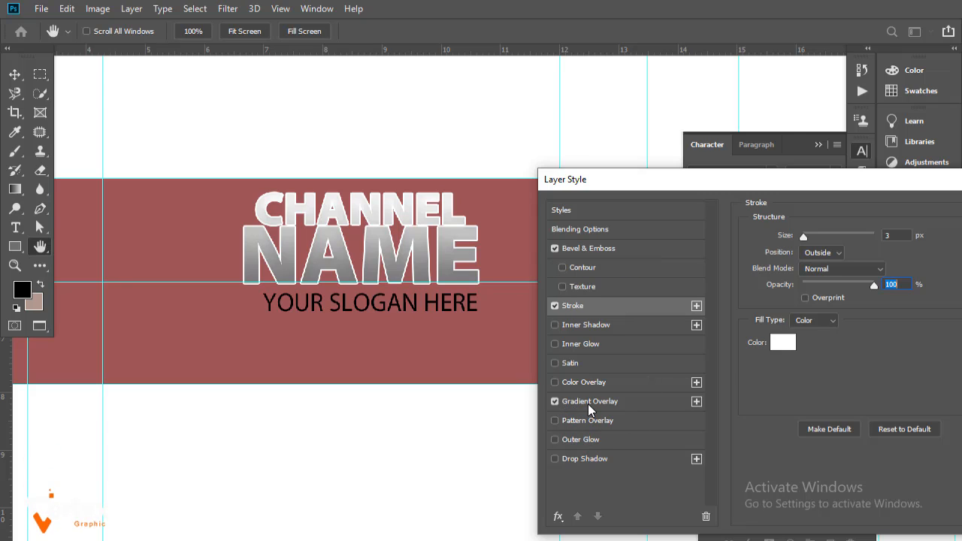
left_click_drag(760, 191, 533, 218)
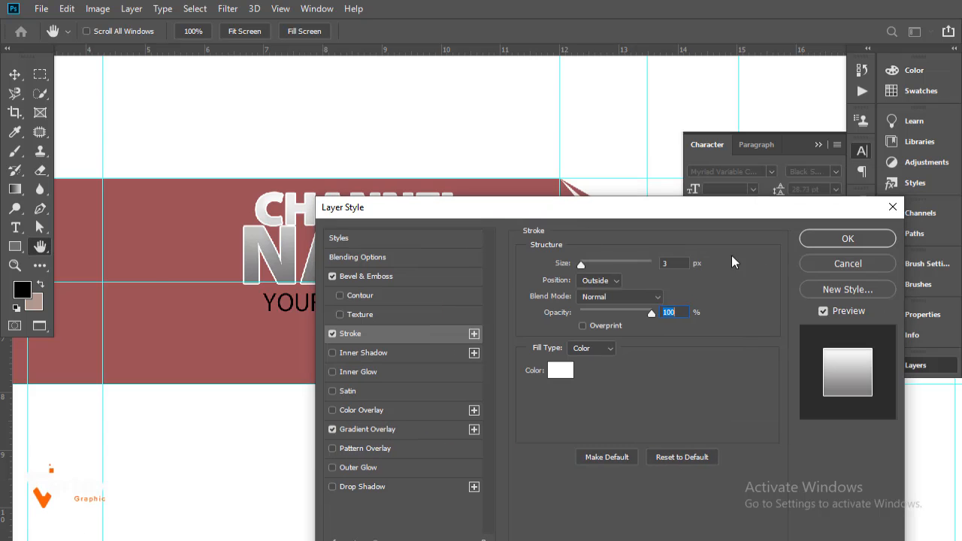
left_click(818, 246)
- Scale the "CHANNEL NAME" text down slightly and nudge it a little to the right above the slogan
key("v")
key("ctrl")
key("ctrl+t")
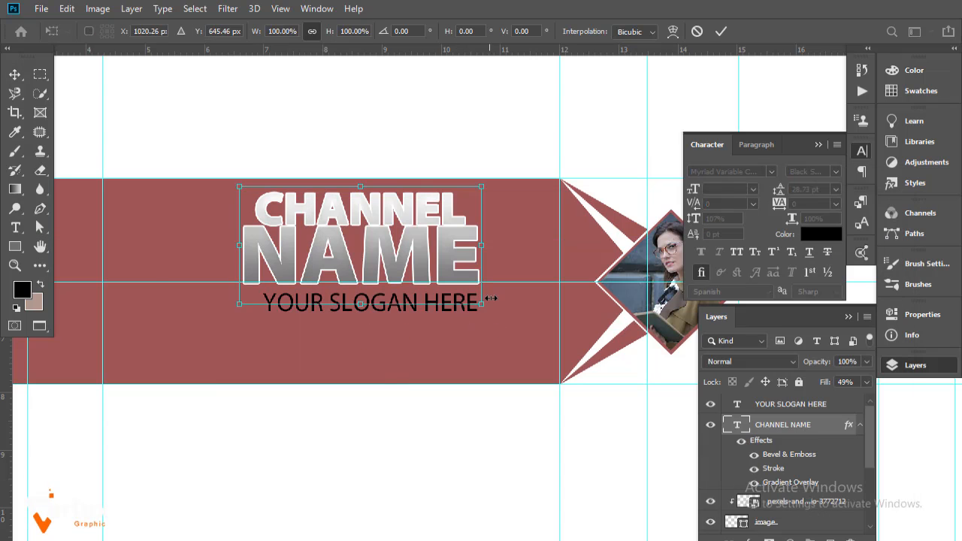
left_click_drag(482, 299, 466, 299)
key("Return")
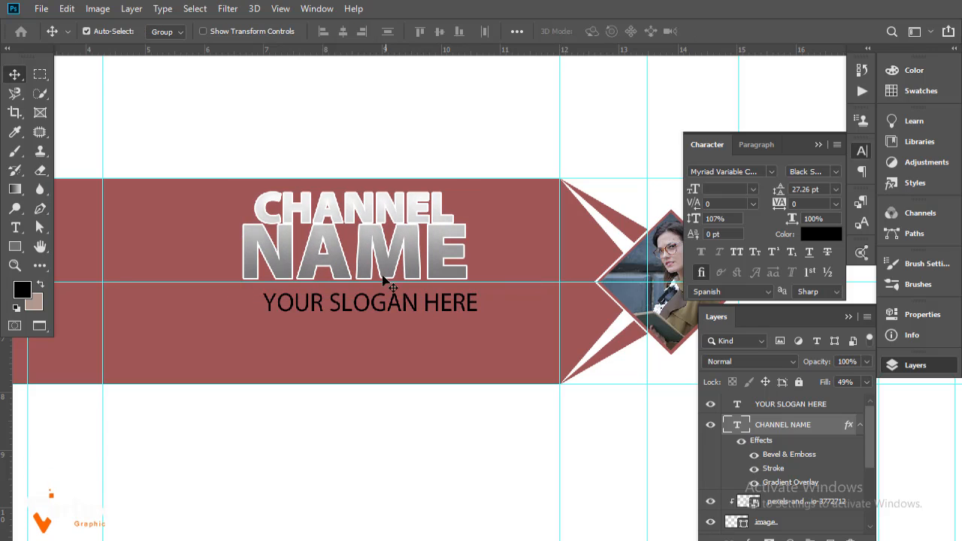
left_click_drag(386, 269, 390, 269)
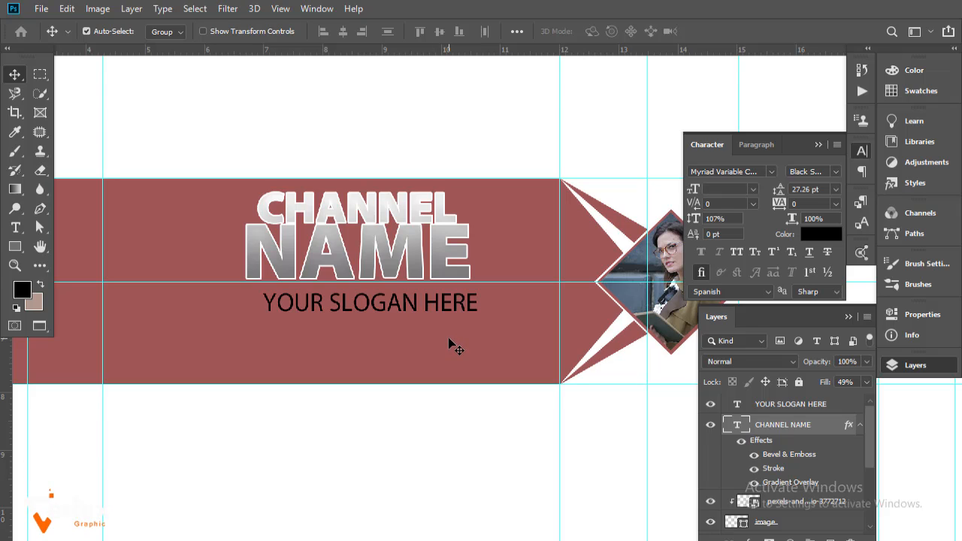
- Change the "YOUR SLOGAN HERE" text color to white (ffffff)
left_click(821, 234)
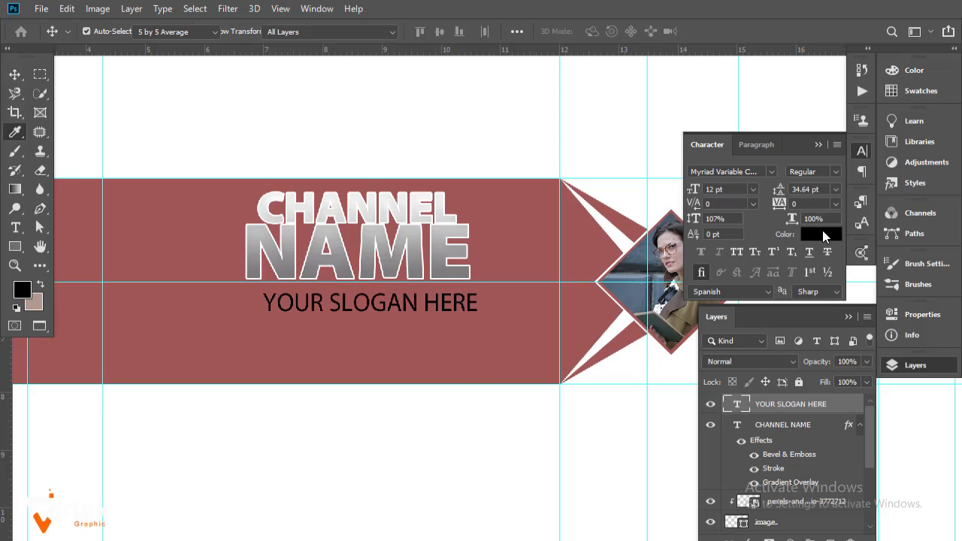
type("ffffff")
left_click(421, 275)
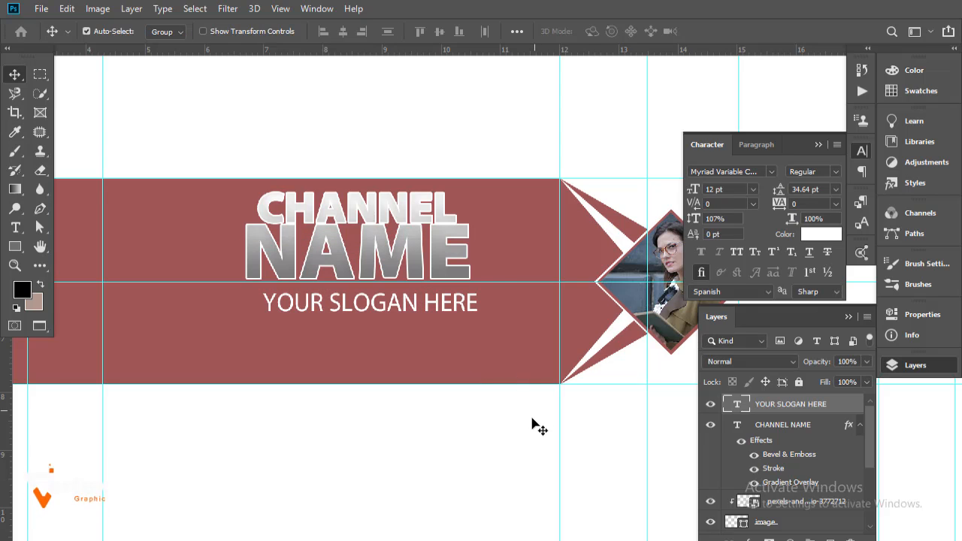
- Collapse the "CHANNEL NAME" layer's effects list and align that text's right edge with the slogan's right edge
left_click(444, 472)
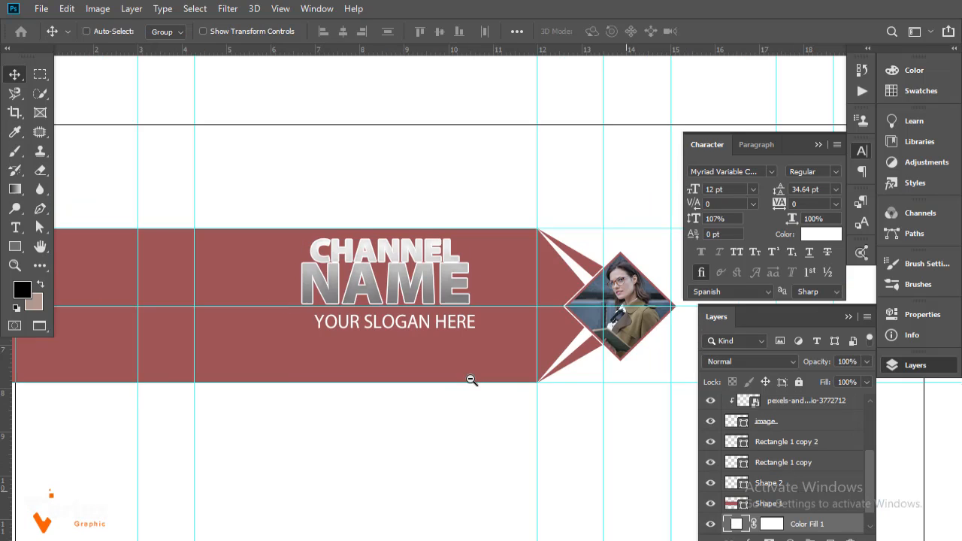
left_click(469, 381)
mouse_move(440, 354)
left_mouse_down()
mouse_move(467, 354)
mouse_move(451, 358)
left_mouse_up()
left_click(382, 319, "ctrl")
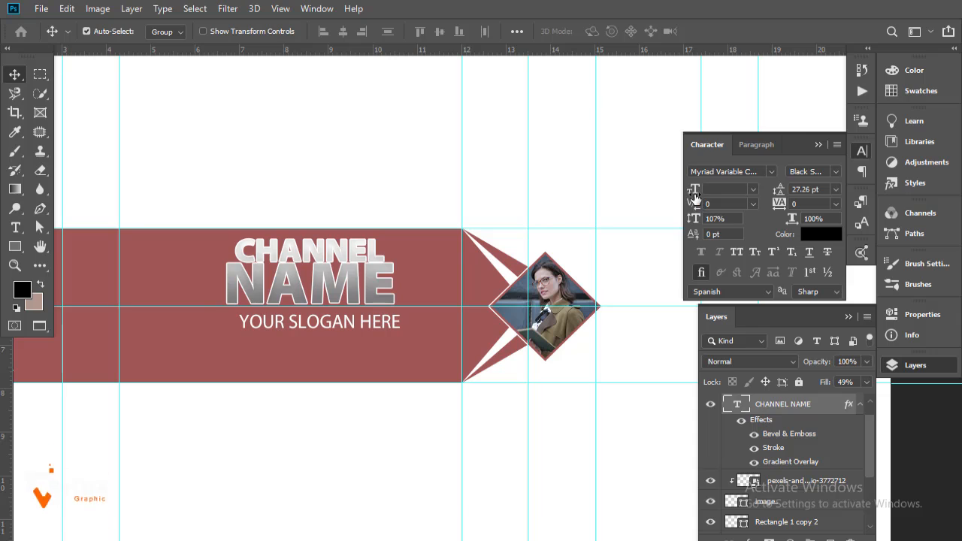
left_click(860, 405)
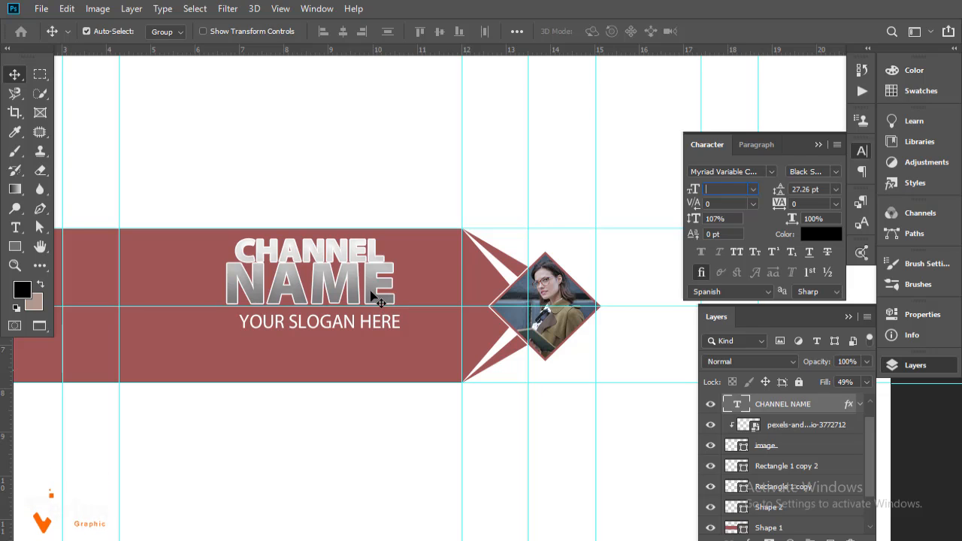
left_click_drag(374, 293, 412, 299)
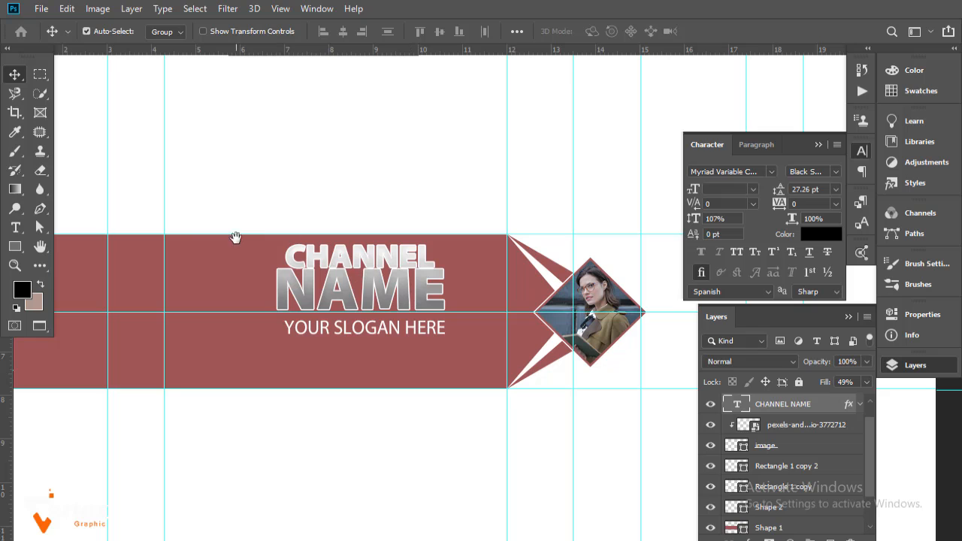
- Place the Instagram, Facebook and Twitter icons in a row below the slogan on the banner
left_click(41, 8)
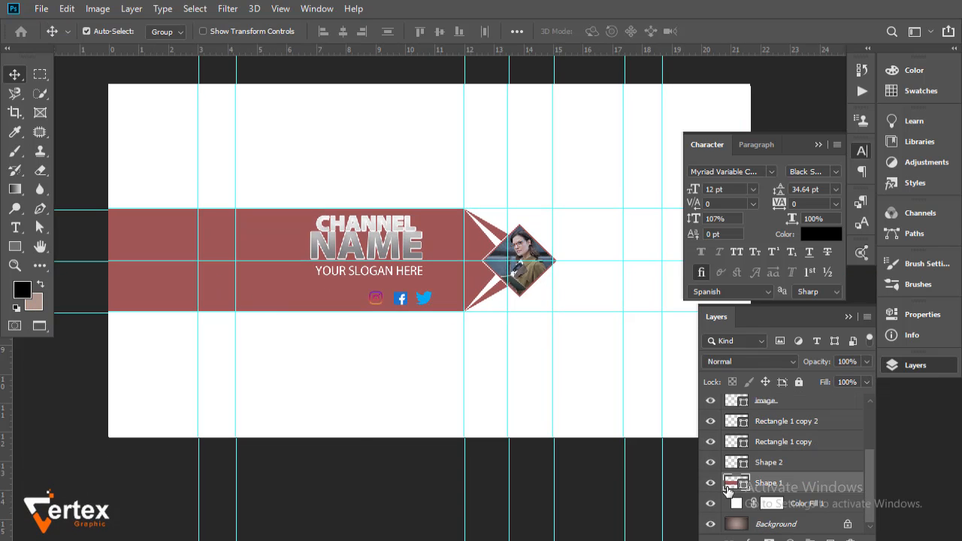
- Recolor the main banner shape, Shape 1, to orange ff7800
double_click(727, 488)
left_click_drag(294, 465, 294, 448)
left_click_drag(241, 326, 280, 275)
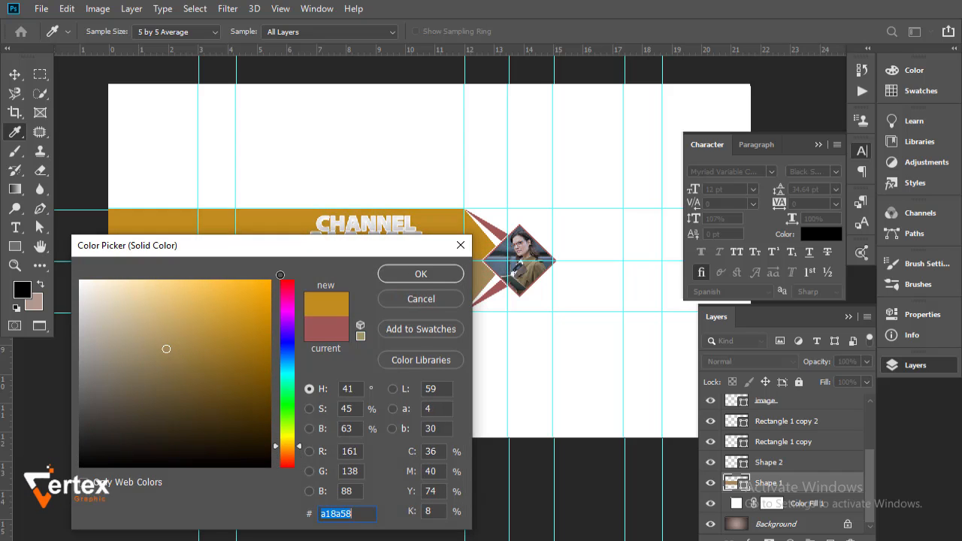
left_click(293, 454)
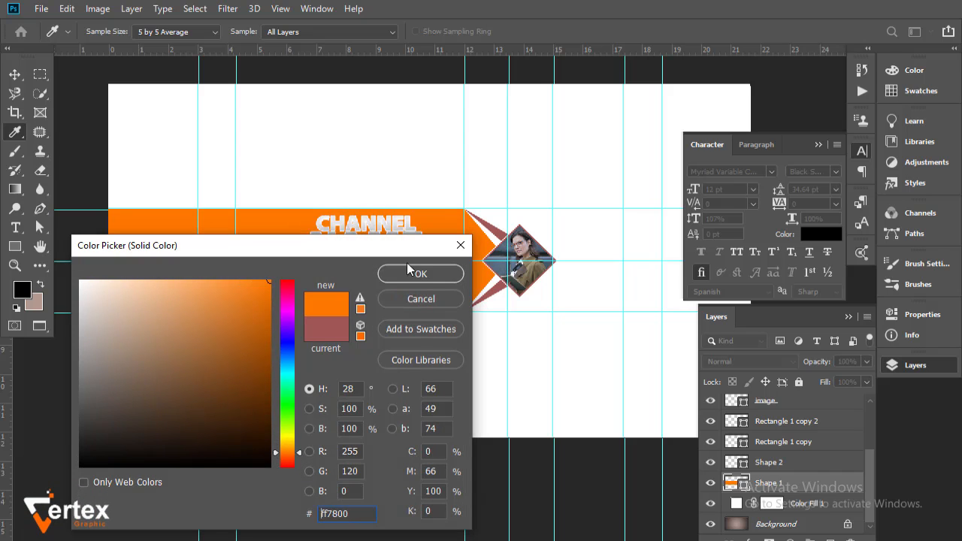
left_click(420, 274)
- Recolor Shape 2, the pointed pieces beside the diamond photo, with the orange sampled from the banner
left_click(755, 466)
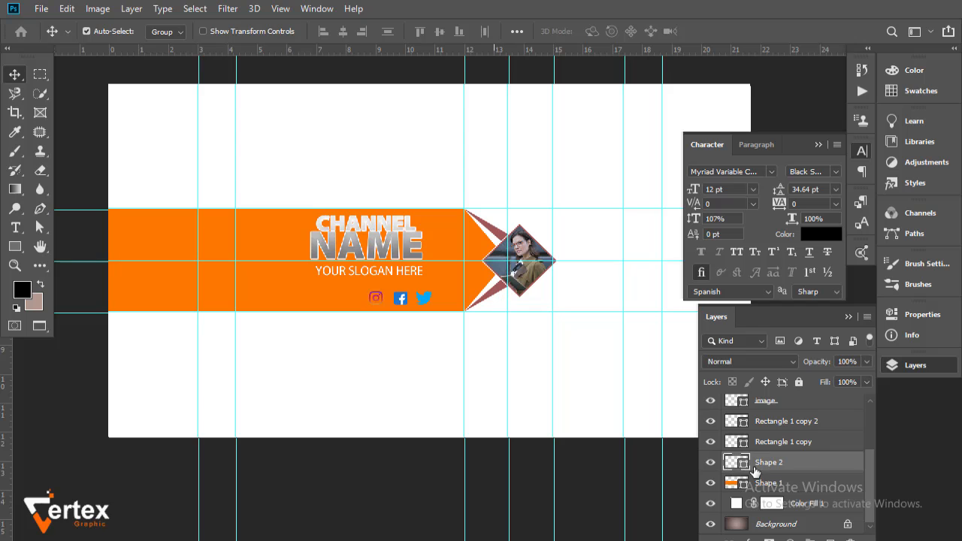
double_click(737, 464)
left_click(276, 224)
left_click(424, 275)
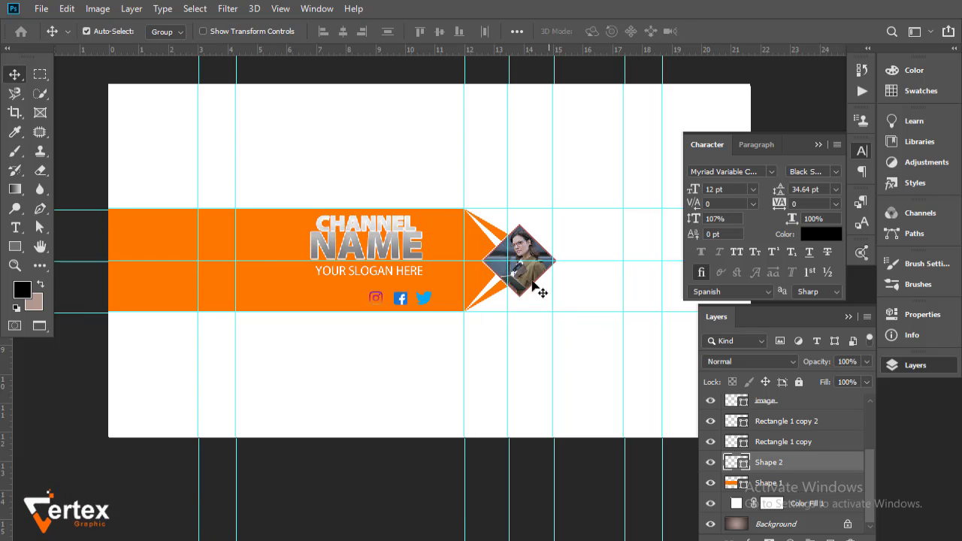
- Recolor the diamond photo's frame, Rectangle 1 copy 2, with the orange sampled from the banner
scroll(532, 286, "up", 5)
left_click_drag(571, 331, 455, 412)
double_click(737, 421)
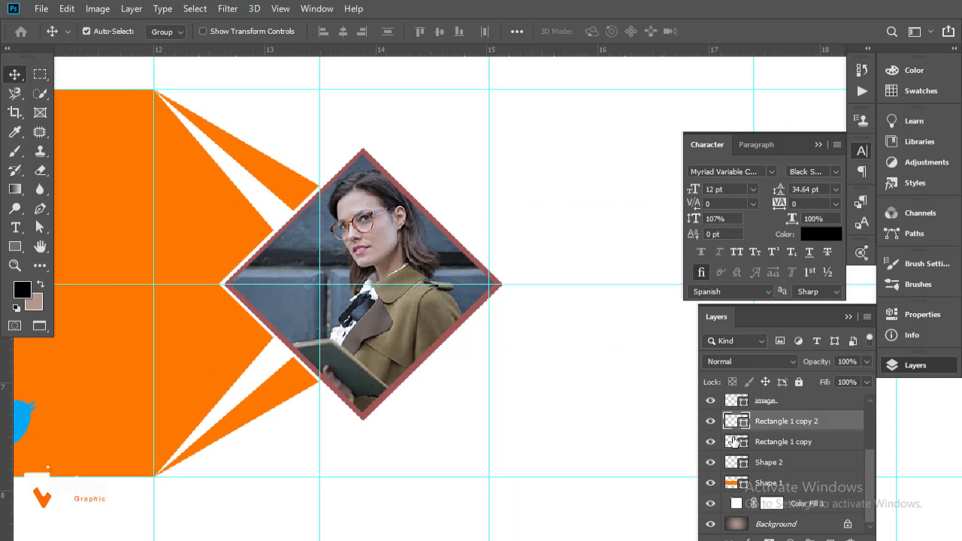
left_click(91, 170)
left_click(416, 274)
key("v")
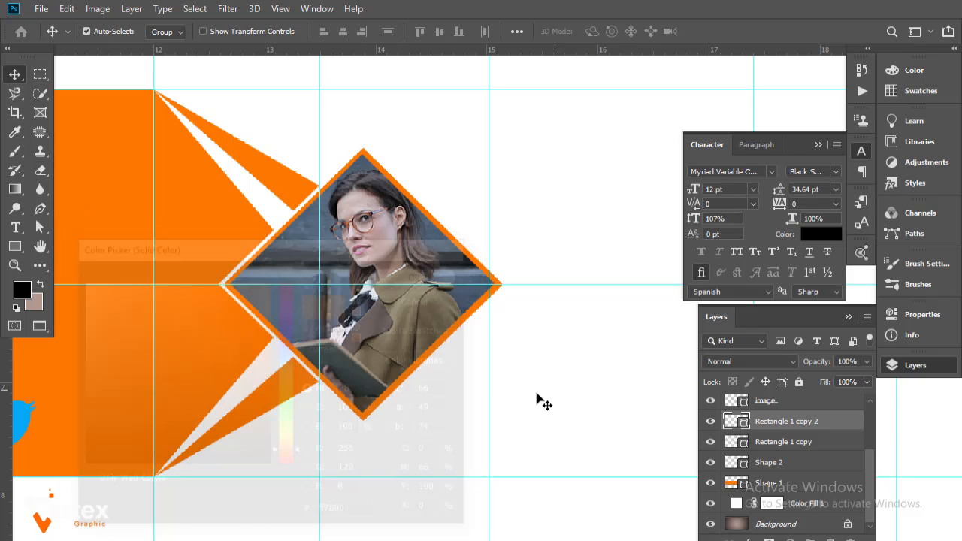
- Turn off the Bevel & Emboss effect in the "CHANNEL NAME" text's layer style
scroll(338, 309, "down", 3)
left_click(338, 309, "alt")
left_click_drag(332, 306, 512, 309)
left_click(457, 263, "ctrl")
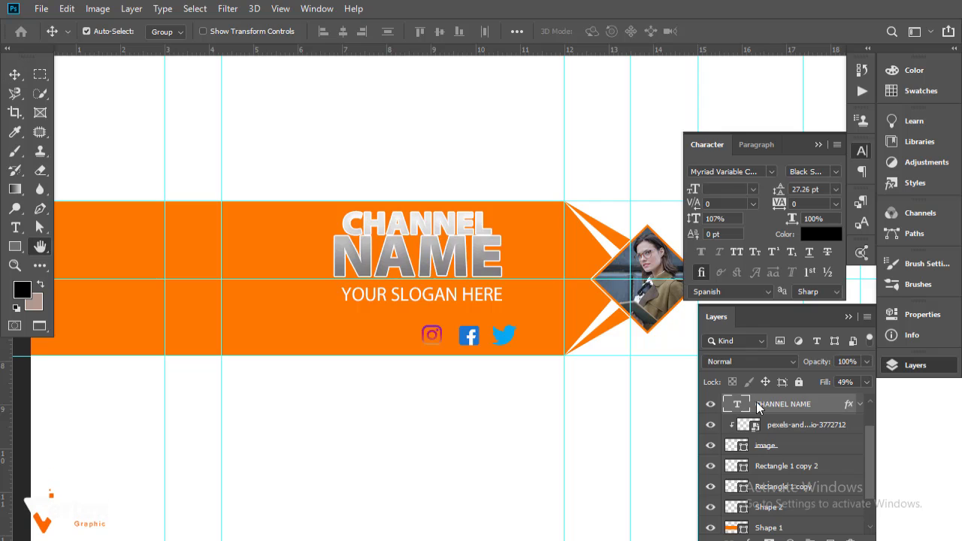
double_click(833, 409)
left_click_drag(421, 177, 656, 172)
left_click(570, 234)
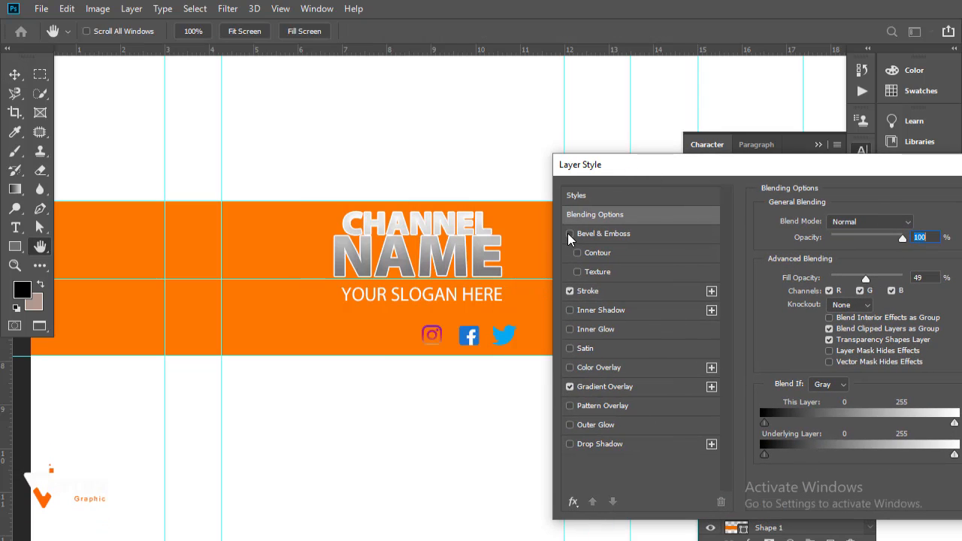
- Reduce the "CHANNEL NAME" text's Stroke size to 1 px and apply the layer style
left_click(682, 293)
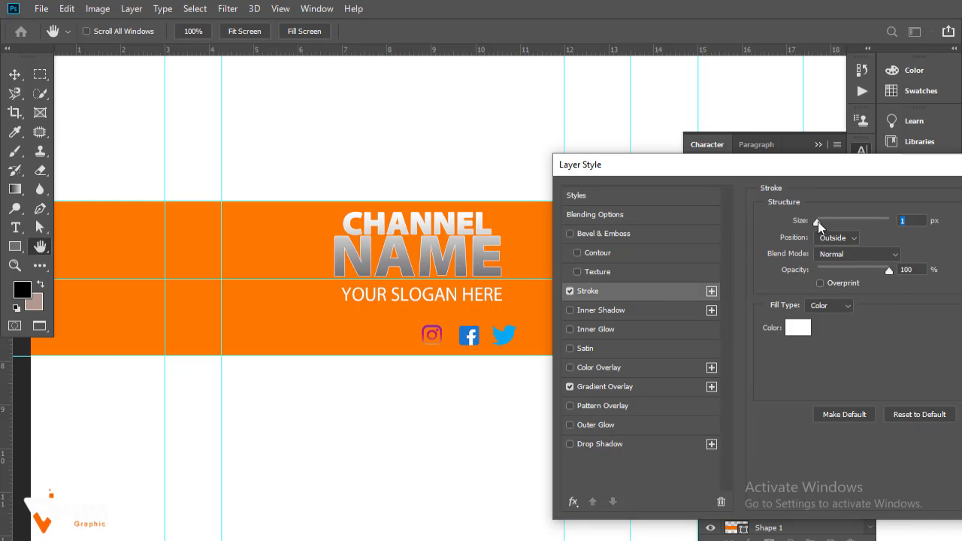
left_click(798, 327)
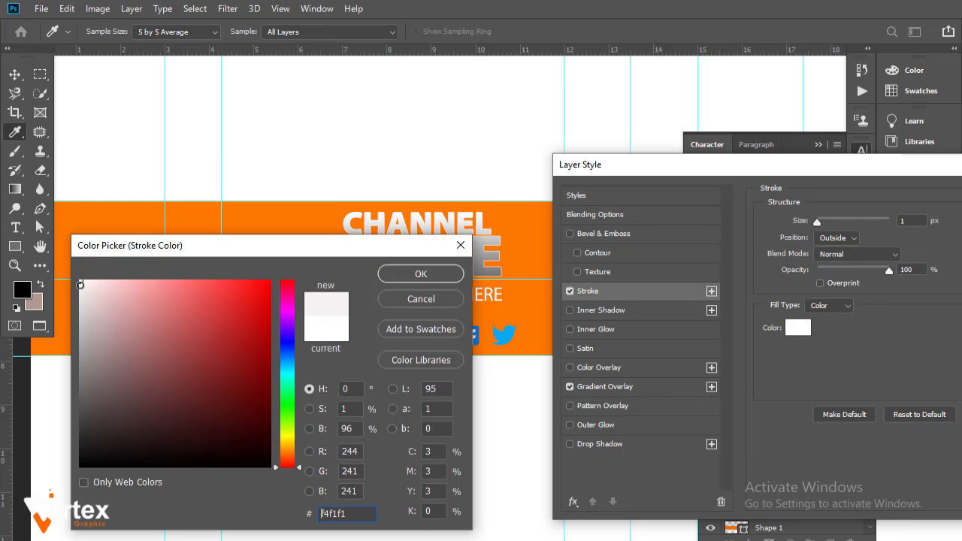
left_click(443, 277)
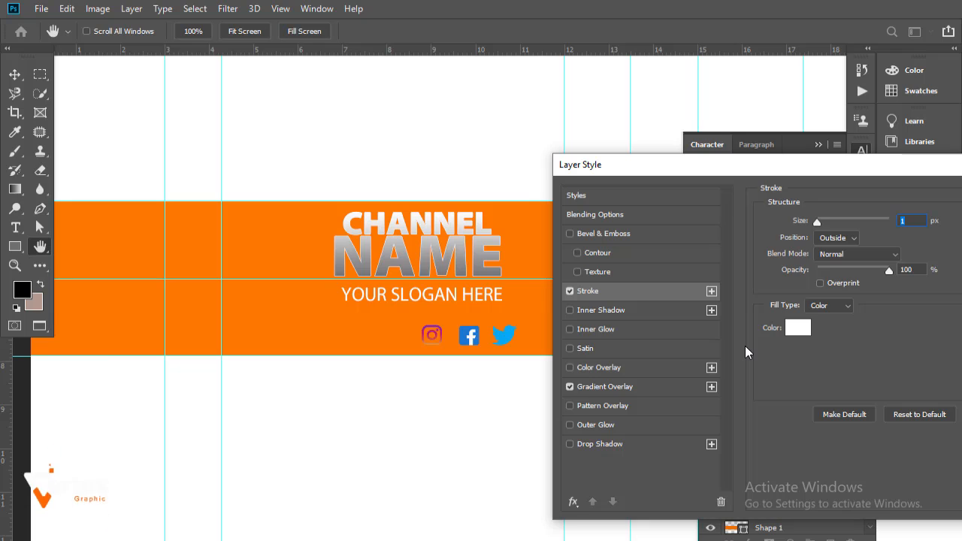
left_click_drag(782, 174, 568, 209)
left_click(818, 232)
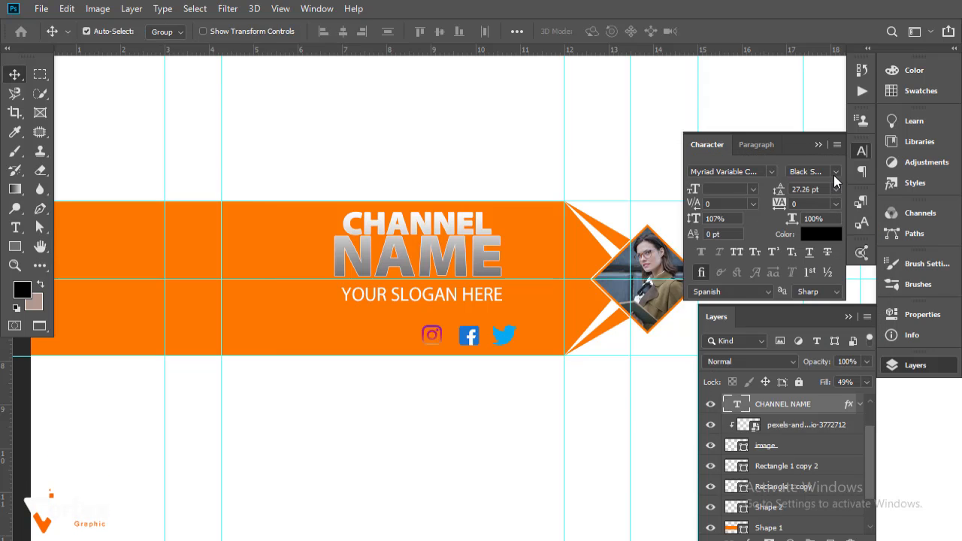
- Compare lighter weights for the "CHANNEL NAME" text and set its font style to Bold
left_click(812, 172)
left_click(724, 139)
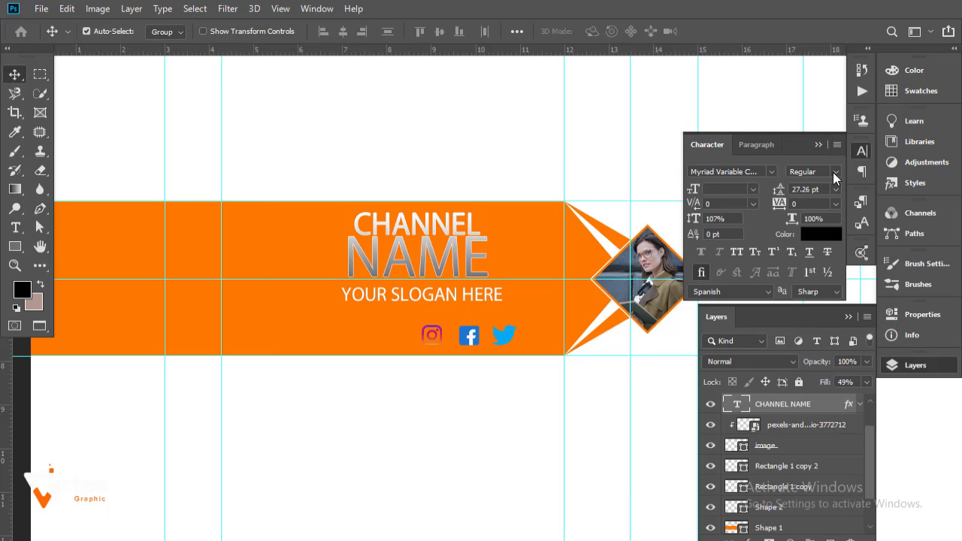
left_click(834, 172)
left_click(730, 186)
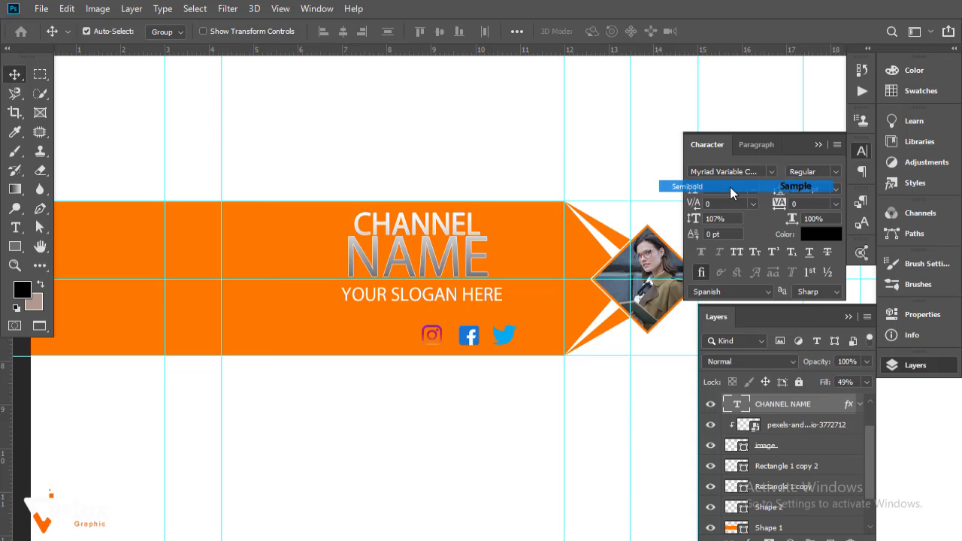
left_click(836, 173)
left_click(723, 233)
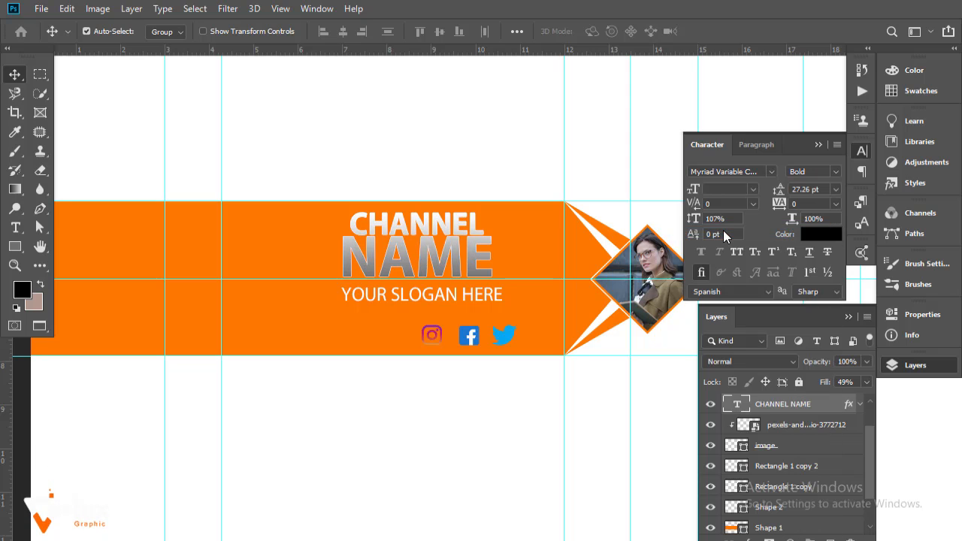
- Draw a black rectangle about 336 × 88 px behind the Instagram, Facebook and Twitter icons
key("ctrl+minus")
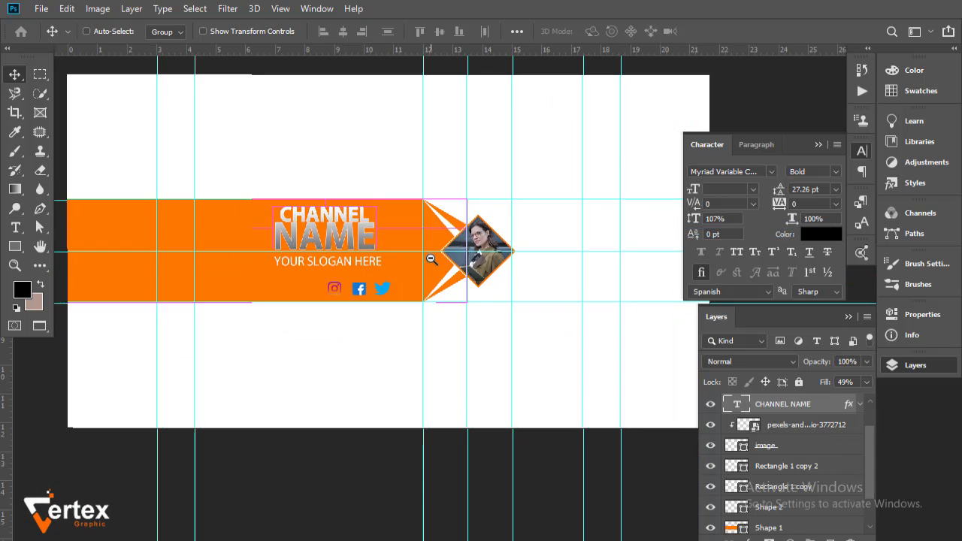
key("ctrl+minus")
left_click(464, 284, "ctrl")
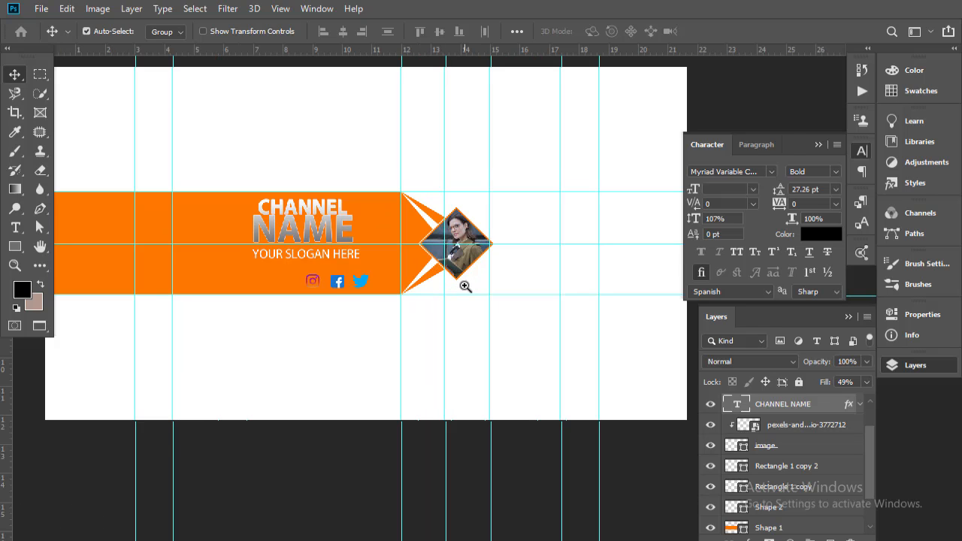
key("ctrl+plus")
key("ctrl+plus")
key("ctrl+plus")
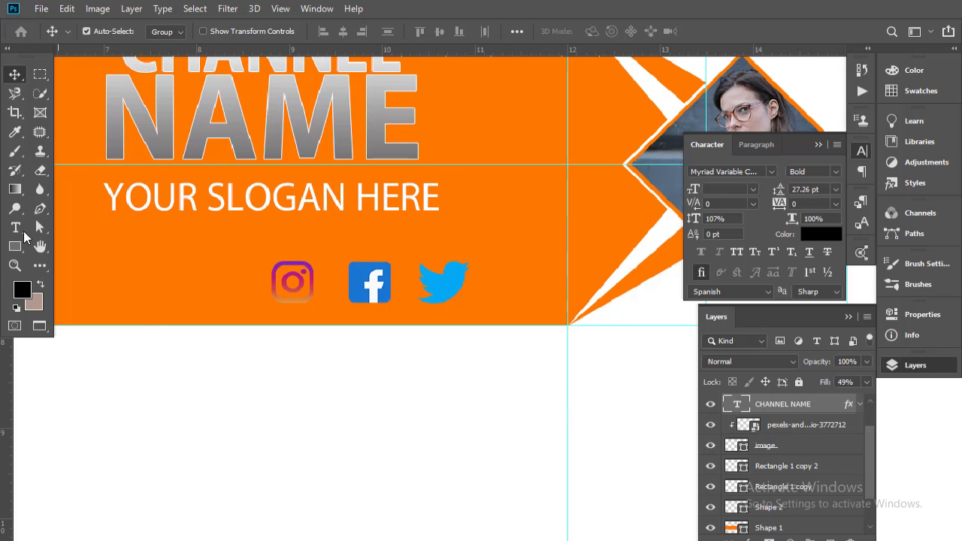
left_click(15, 247)
left_click_drag(232, 247, 495, 315)
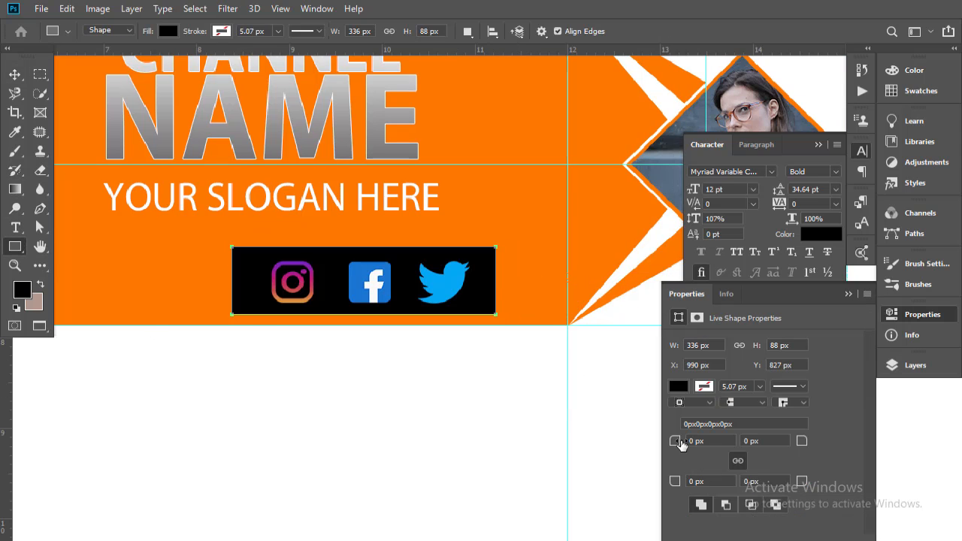
- Round all four corners of the black rectangle behind the social media icons to 44 px
left_click(681, 443)
type("44")
key("Return")
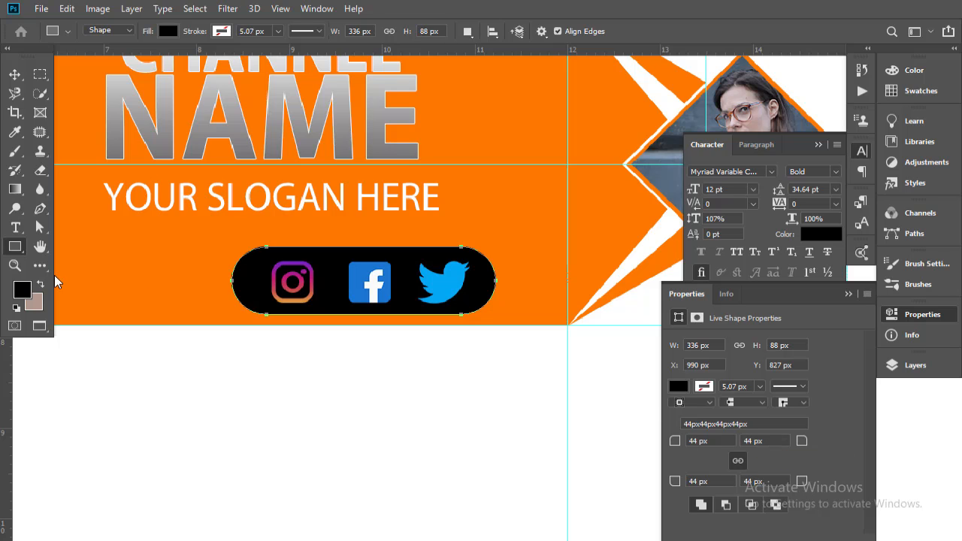
left_click(15, 75)
left_click(848, 295)
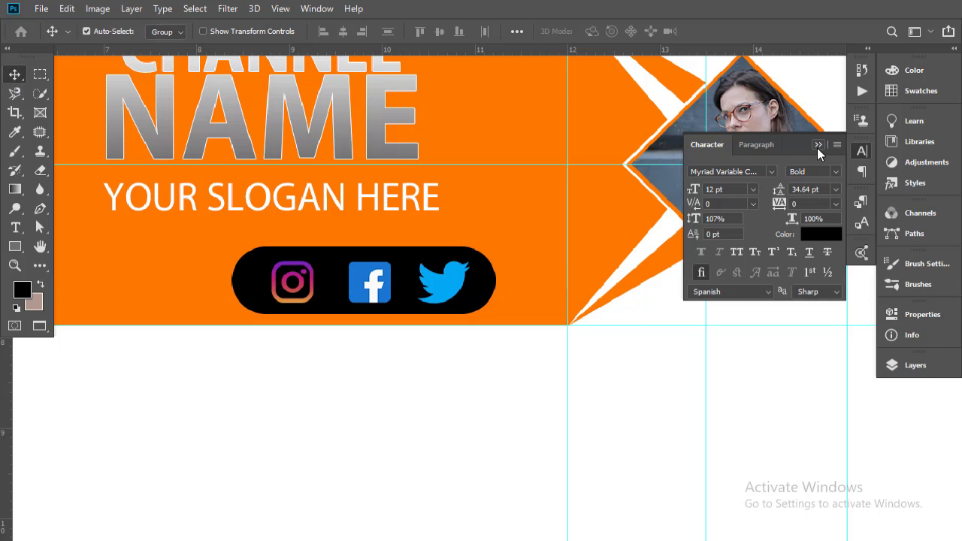
- Lower the opacity of the rounded black shape behind the social media icons to 11%
left_click(819, 144)
left_click(916, 366)
left_click_drag(866, 360, 803, 378)
left_click(847, 317)
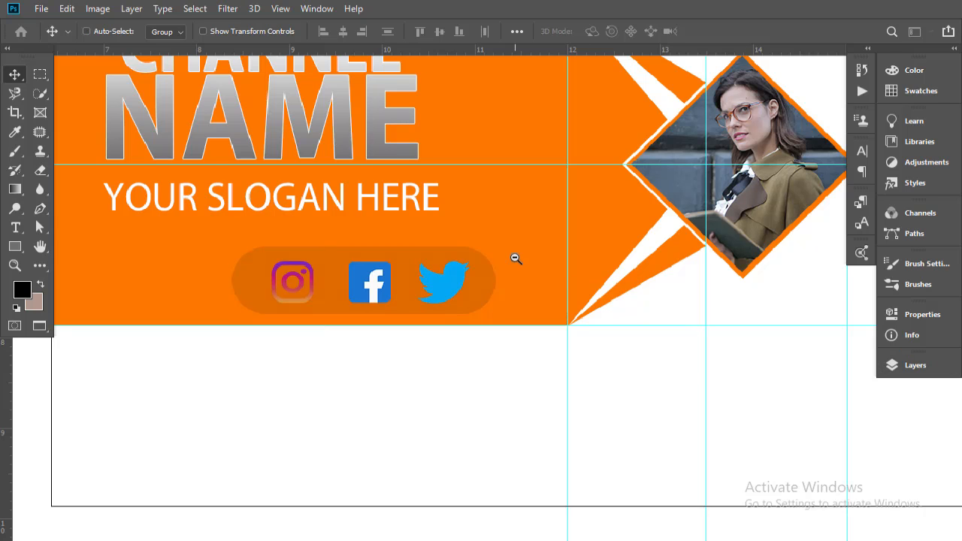
- Scale the ICONS group and its rounded background together to about half size and move them toward the orange banner's lower-right corner
left_click(514, 260, "ctrl+alt")
left_click(515, 264, "ctrl+alt")
left_click(483, 327, "ctrl")
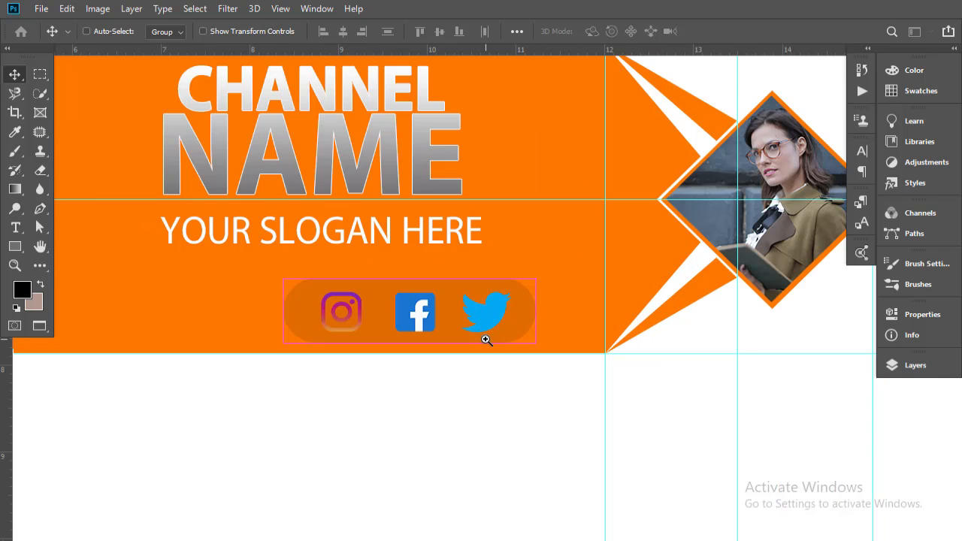
left_click(485, 339, "ctrl")
left_click(897, 367)
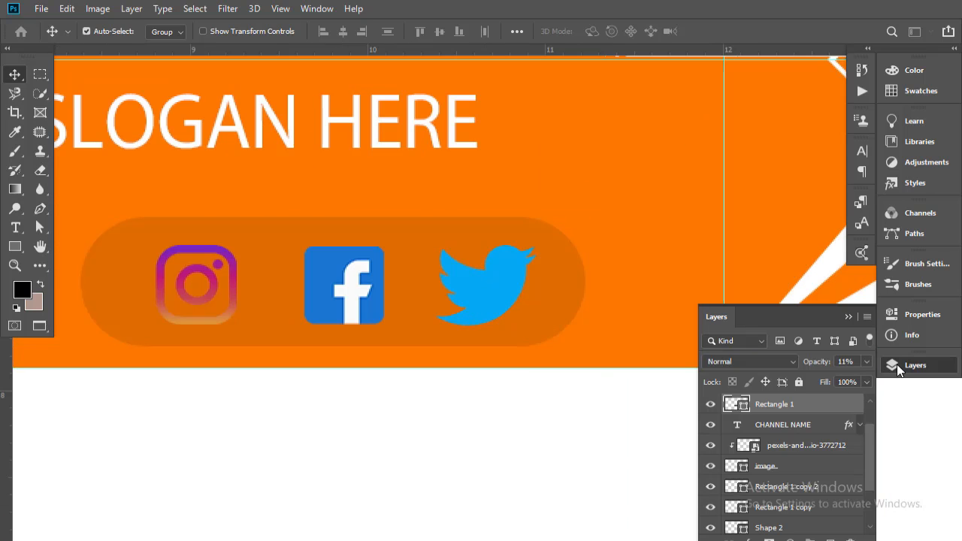
scroll(793, 451, "up", 1)
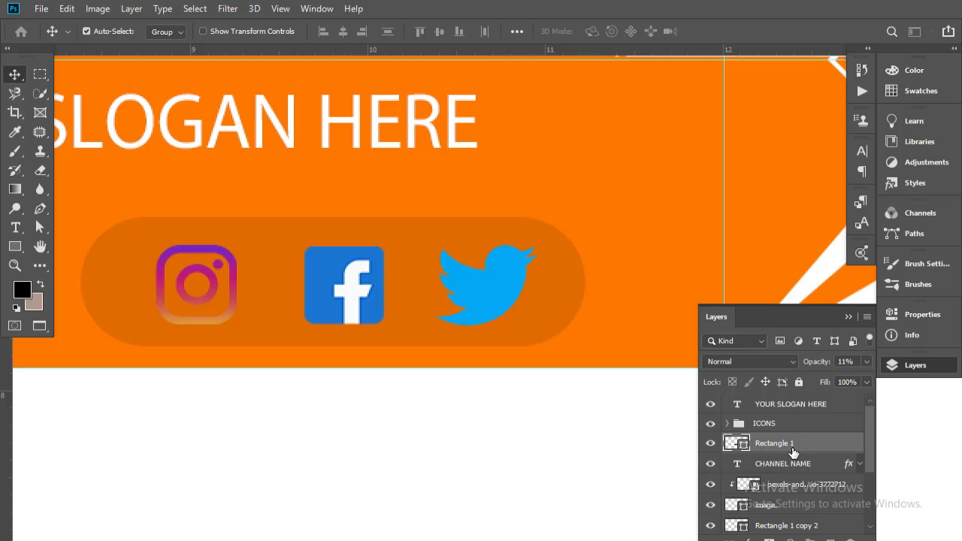
left_click(723, 429)
left_click(769, 447)
left_click(772, 428, "ctrl")
key("ctrl+t")
left_click_drag(576, 215, 350, 347)
left_click_drag(229, 316, 530, 315)
key("Return")
- Reduce only the height of the rounded background shape behind the icons to about 83%, keeping it centered
scroll(781, 461, "up", 1)
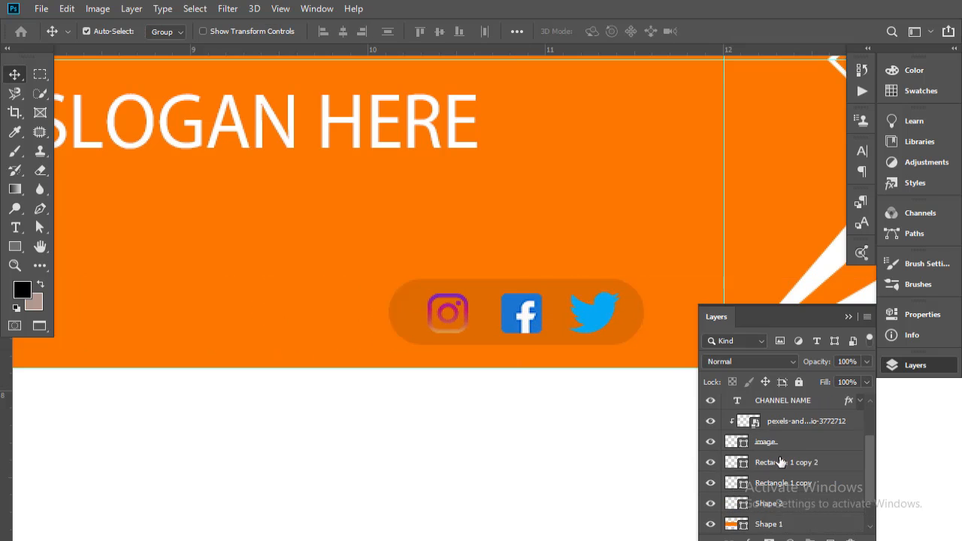
scroll(781, 462, "up", 3)
left_click(774, 424)
left_click(787, 443)
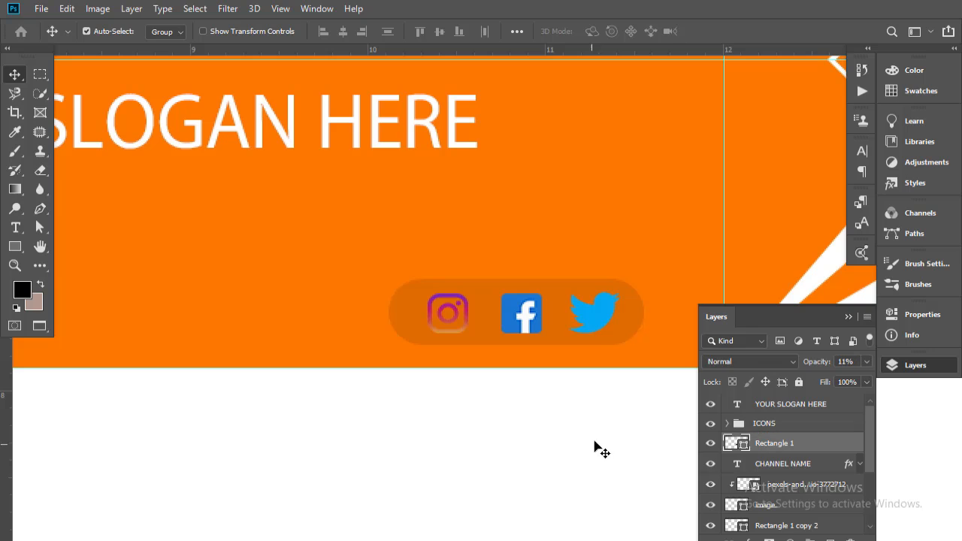
key("ctrl+t")
left_click_drag(516, 279, 516, 285)
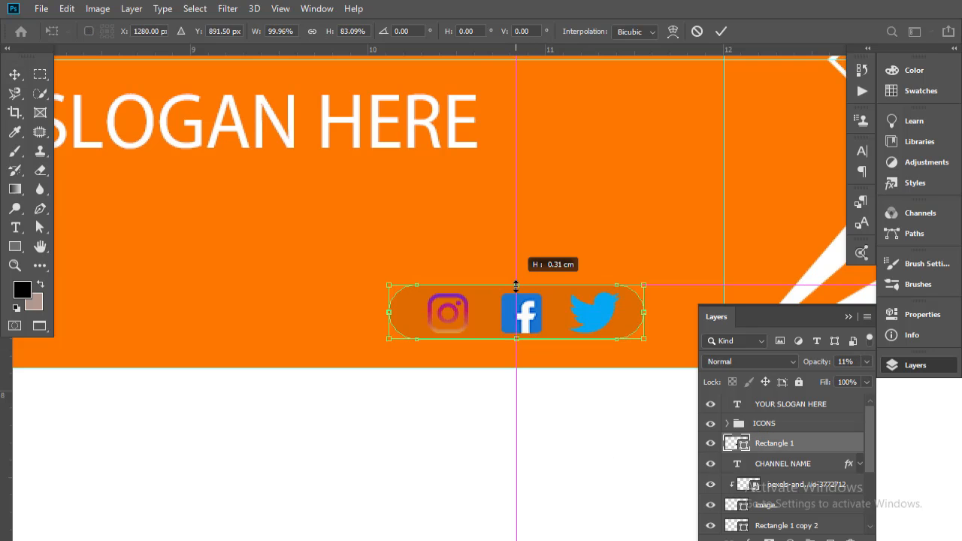
key("Return")
scroll(411, 241, "down", 2)
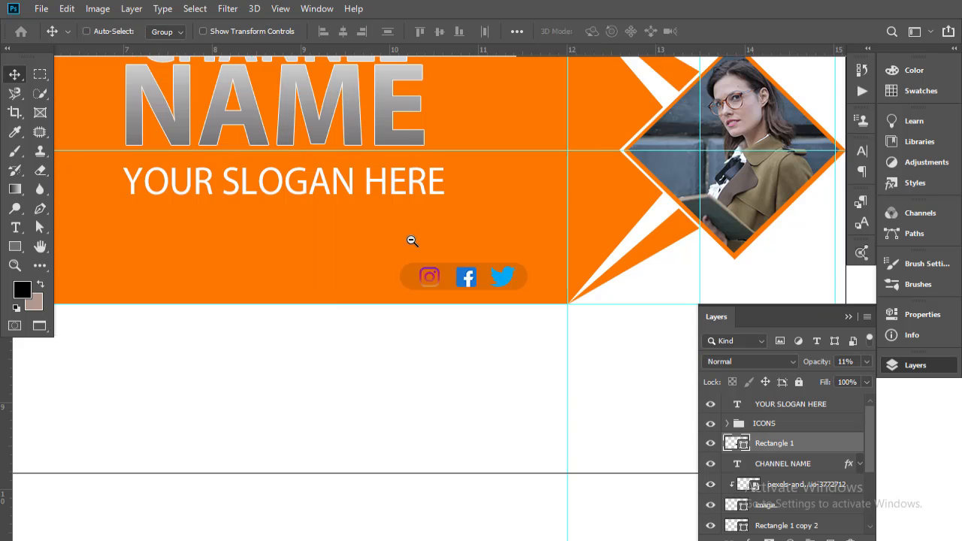
scroll(412, 240, "down", 3)
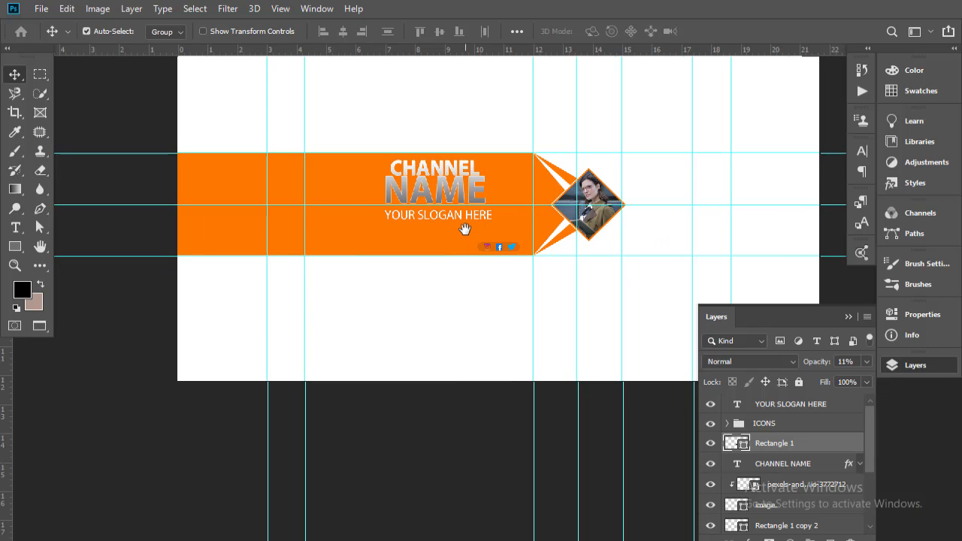